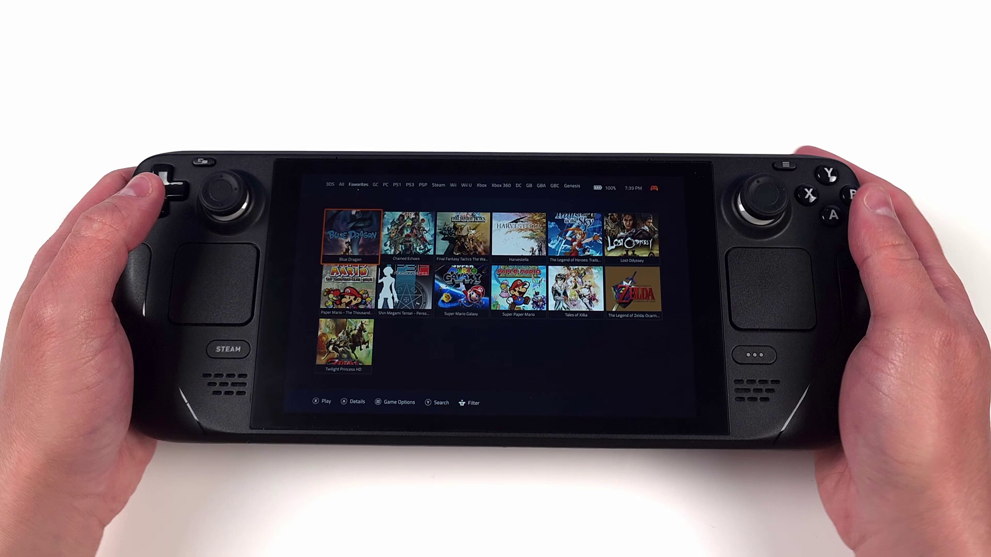
key("Down")
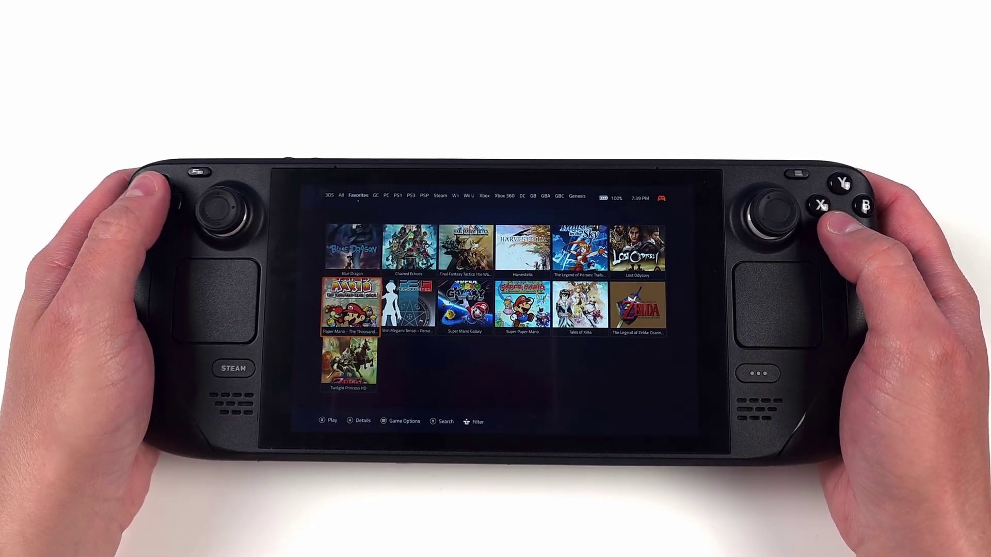
key("Up")
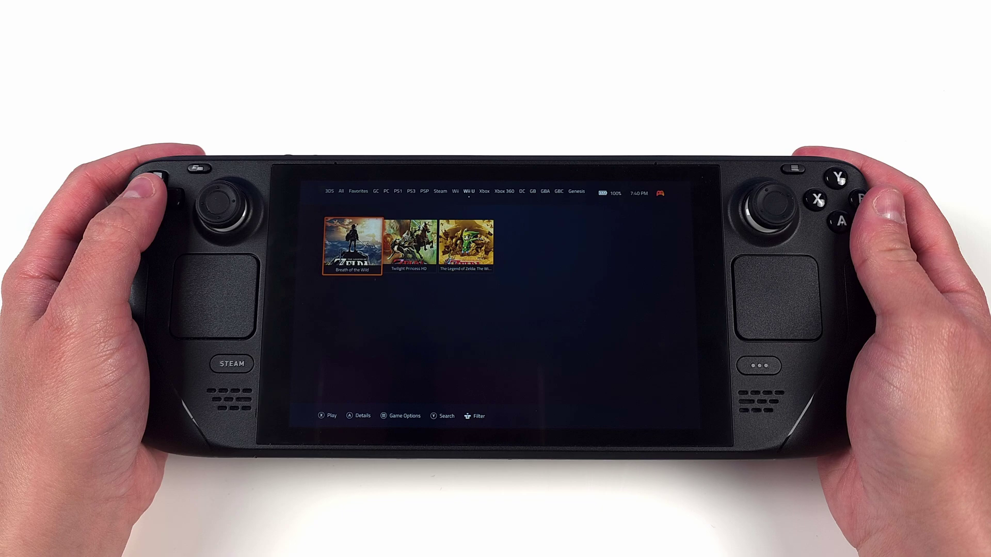
key("Right")
key("Right")
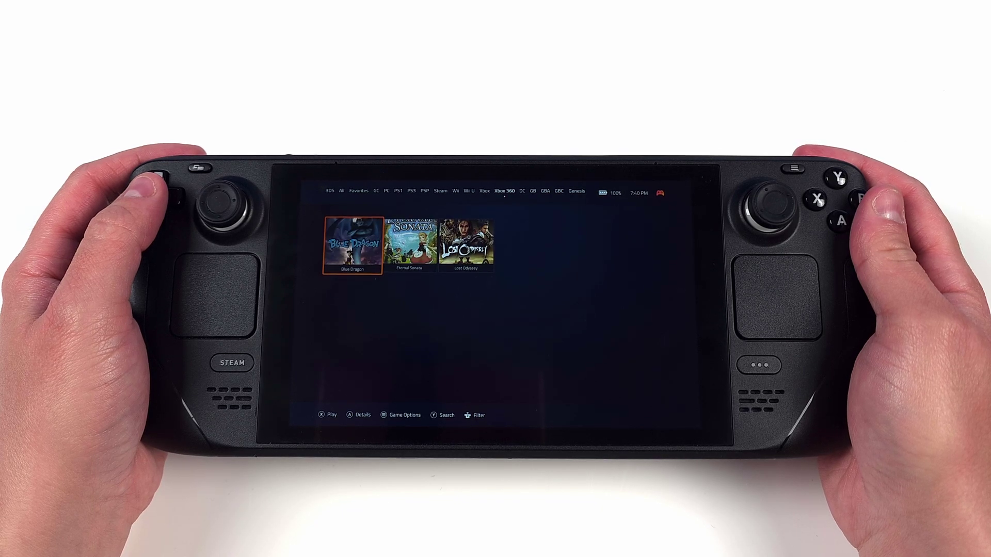
key("Right")
key("Left")
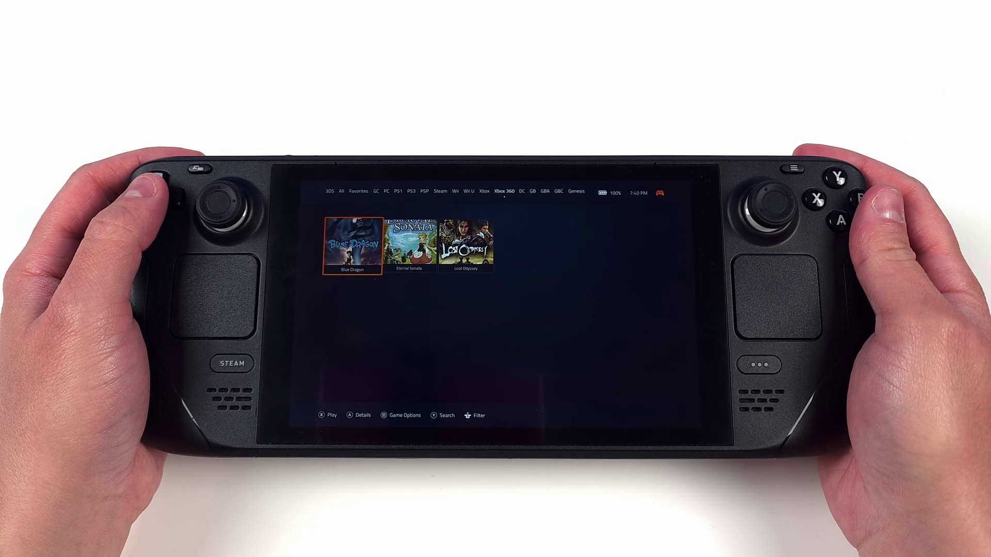
key("Left")
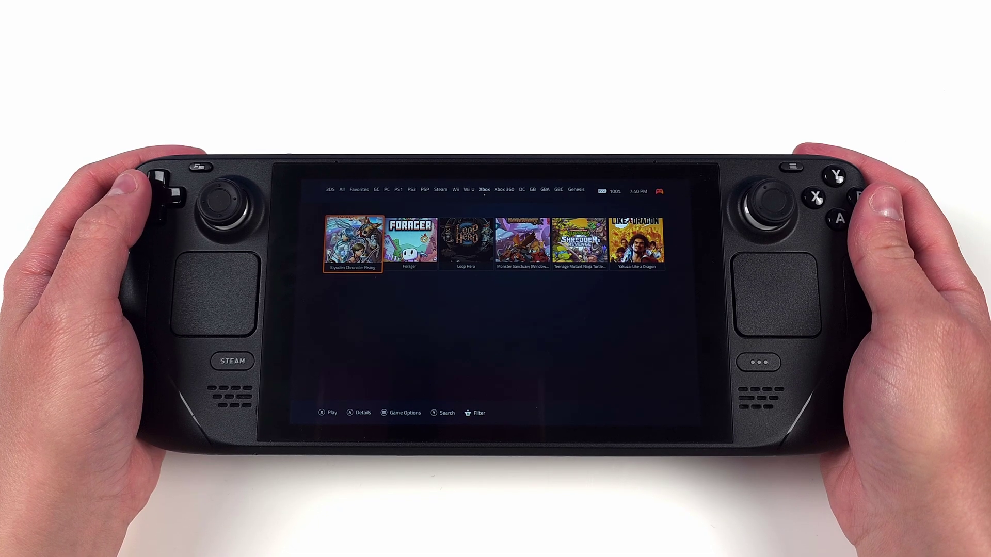
key("Left")
key("Left")
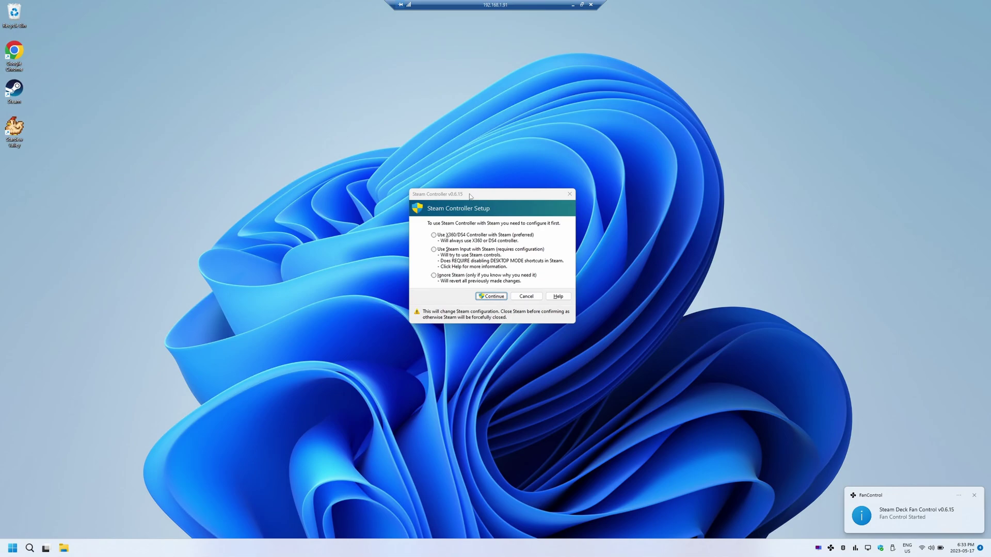
left_click(478, 208)
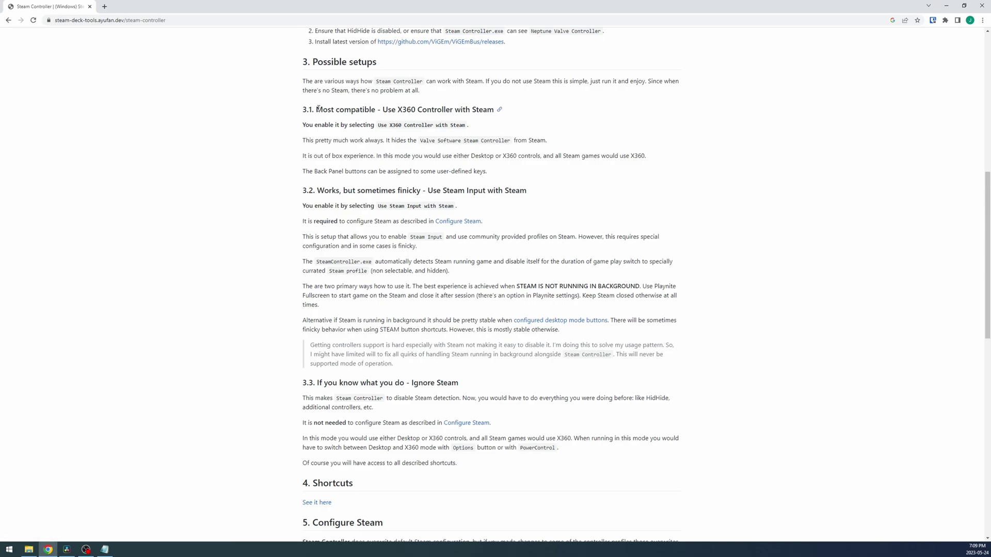
Step: Read the Steam Controller documentation on the three possible setups: X360 Controller with Steam, Steam Input with Steam, and Ignore Steam
left_click_drag(321, 109, 506, 108)
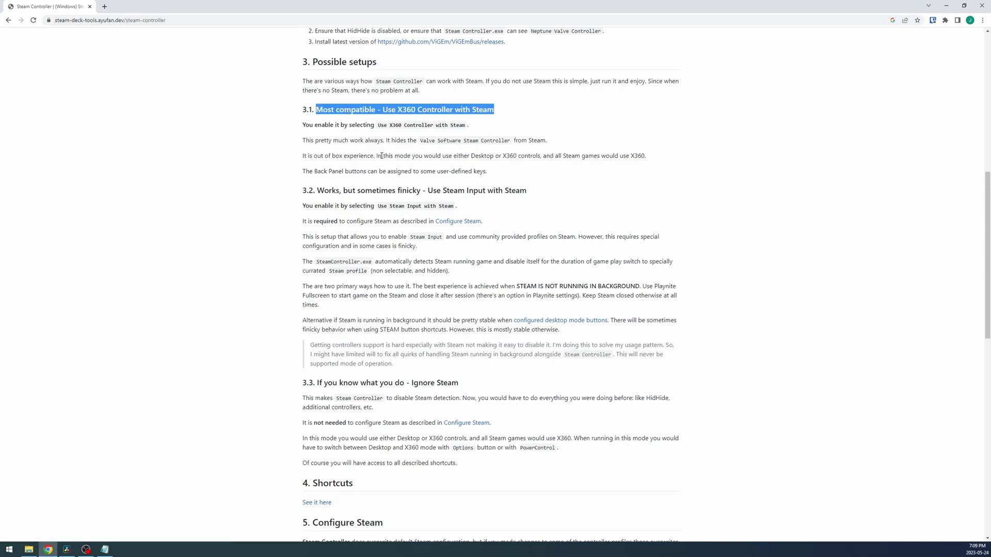
left_click_drag(302, 140, 553, 138)
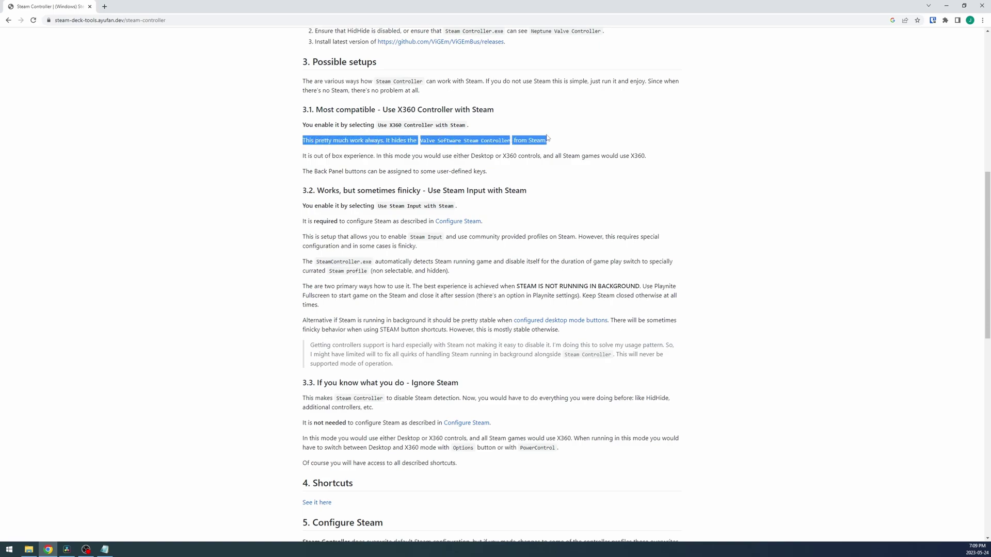
left_click(571, 136)
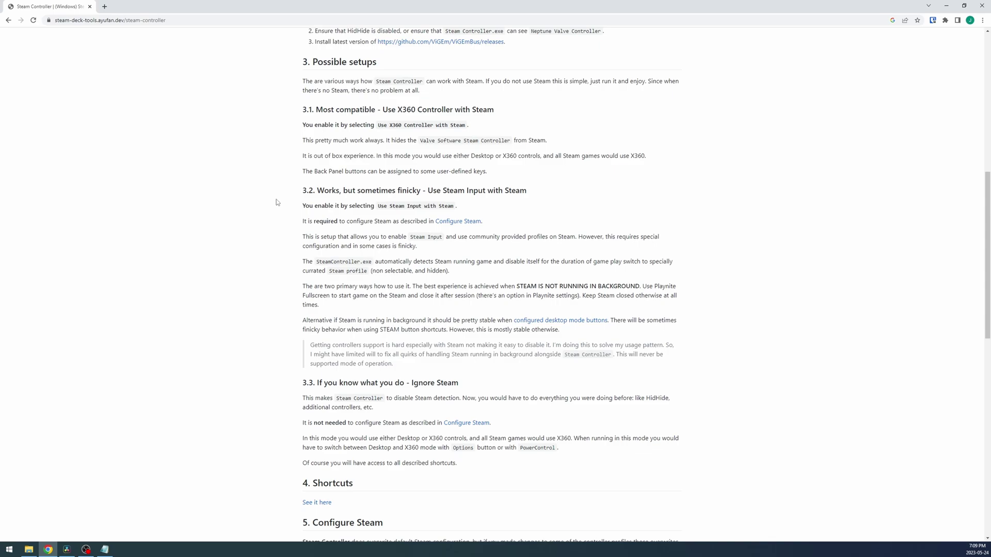
left_click_drag(529, 192, 315, 193)
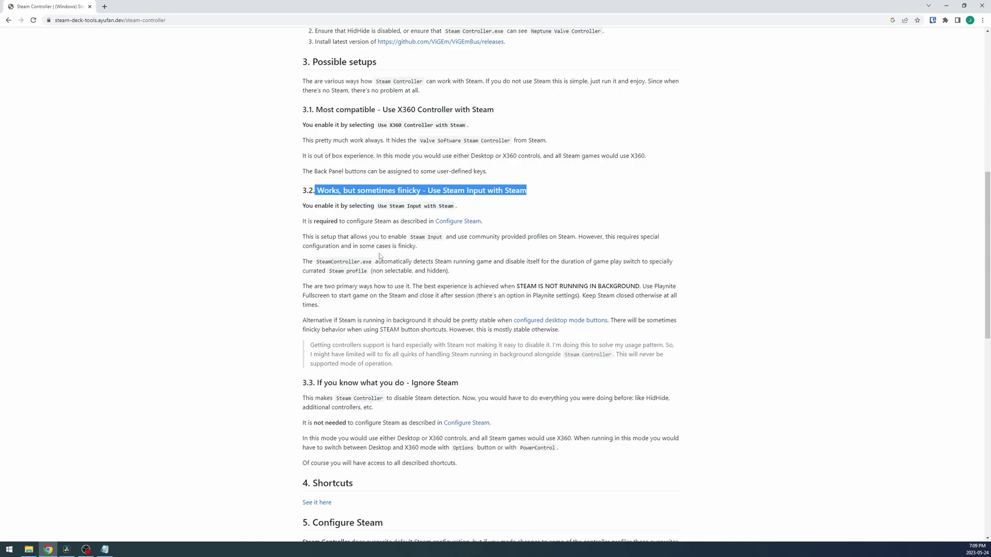
left_click_drag(309, 206, 338, 354)
left_click(338, 354)
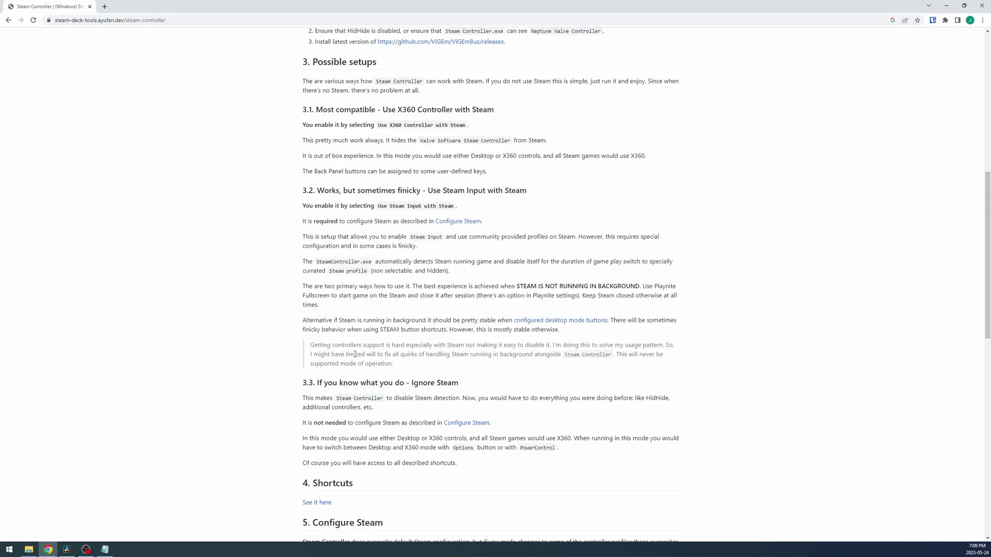
scroll(320, 304, "down", 2)
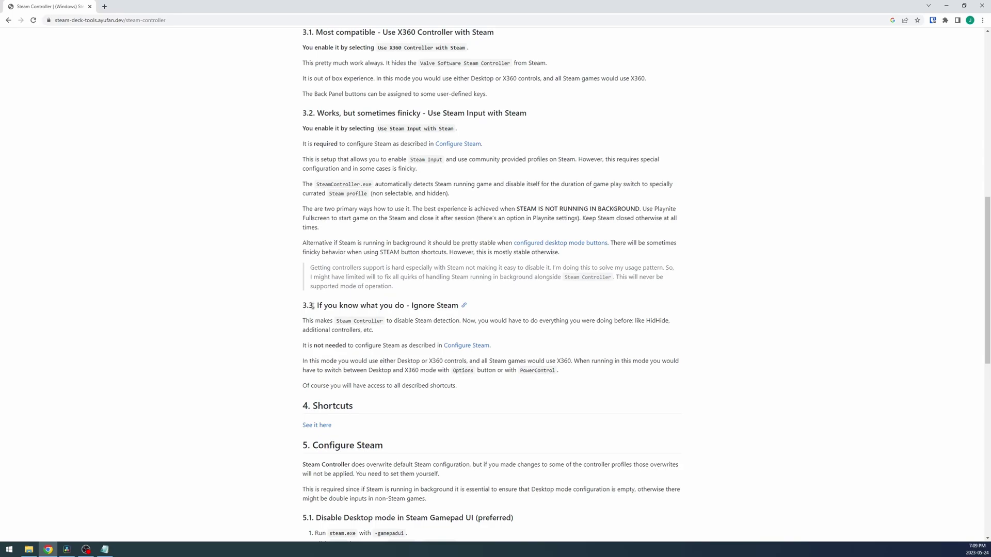
left_click_drag(314, 305, 459, 308)
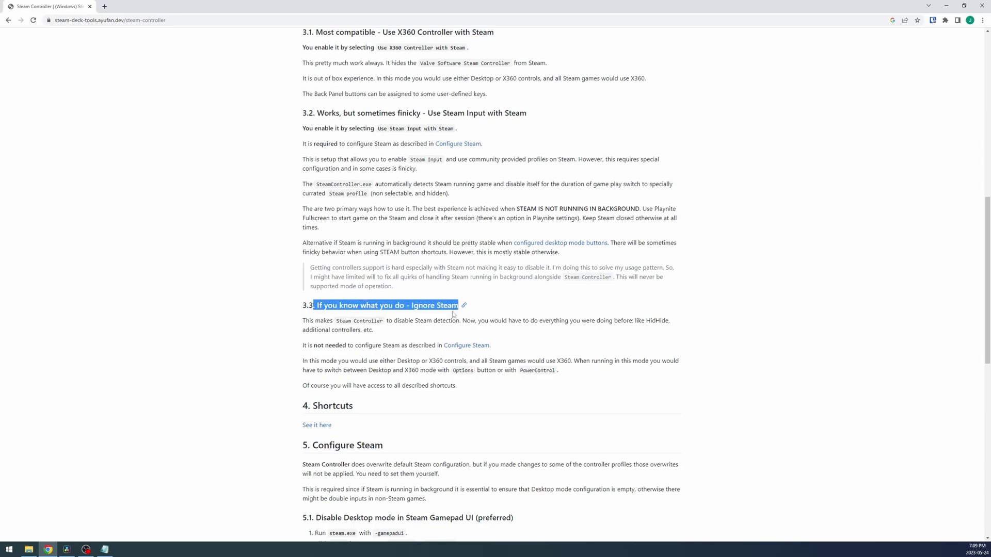
left_click(346, 343)
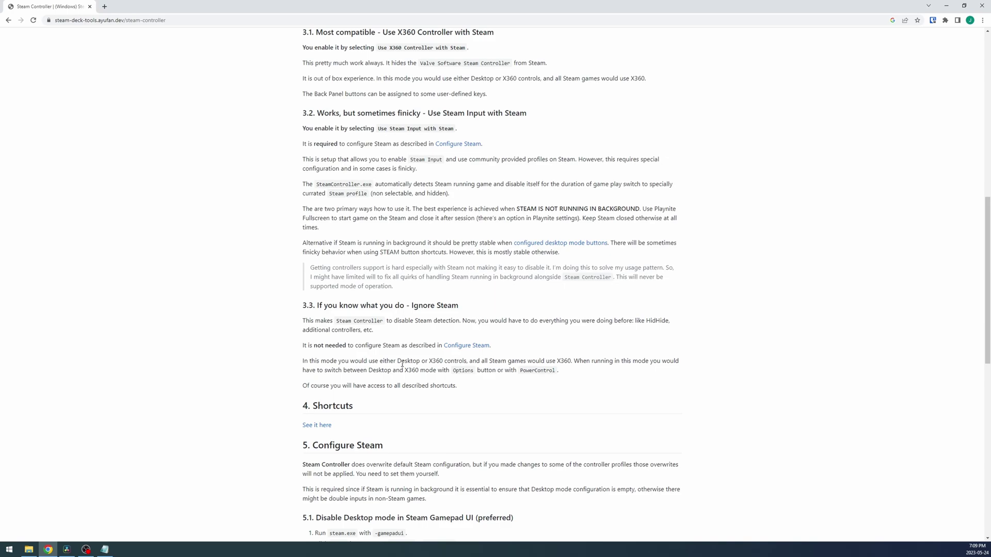
scroll(401, 364, "up", 1)
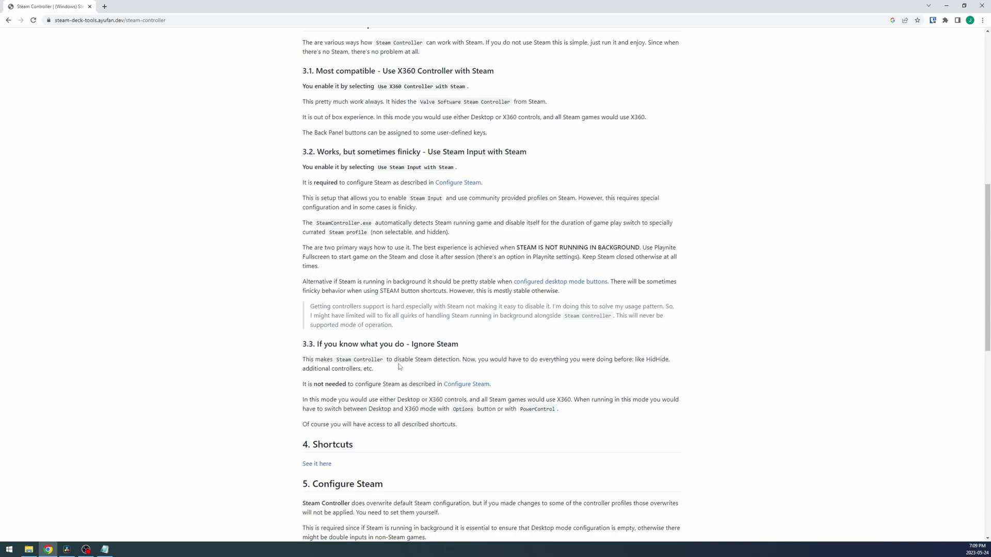
left_click_drag(315, 71, 497, 68)
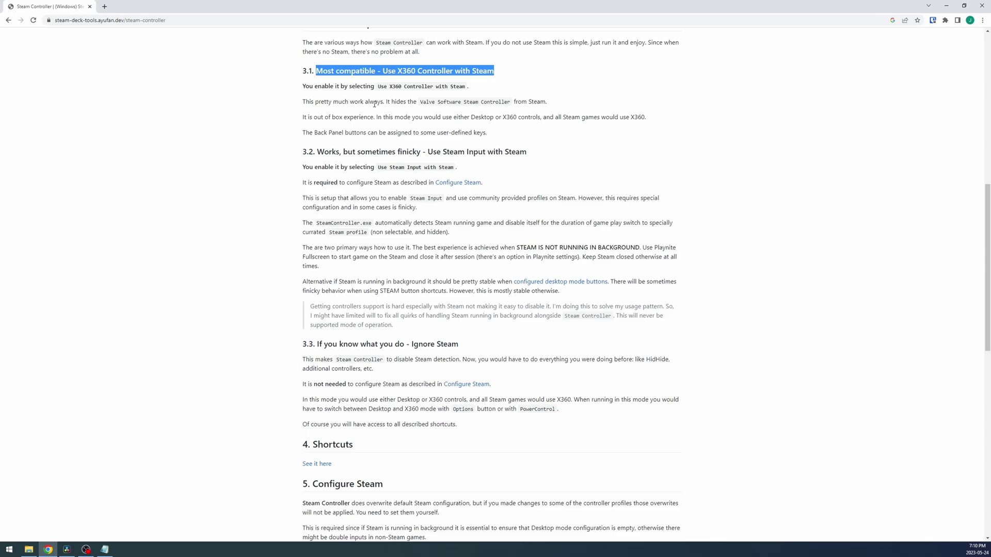
Step: Switch to the Playnite website, download the Windows installer and launch it
key("alt+Tab")
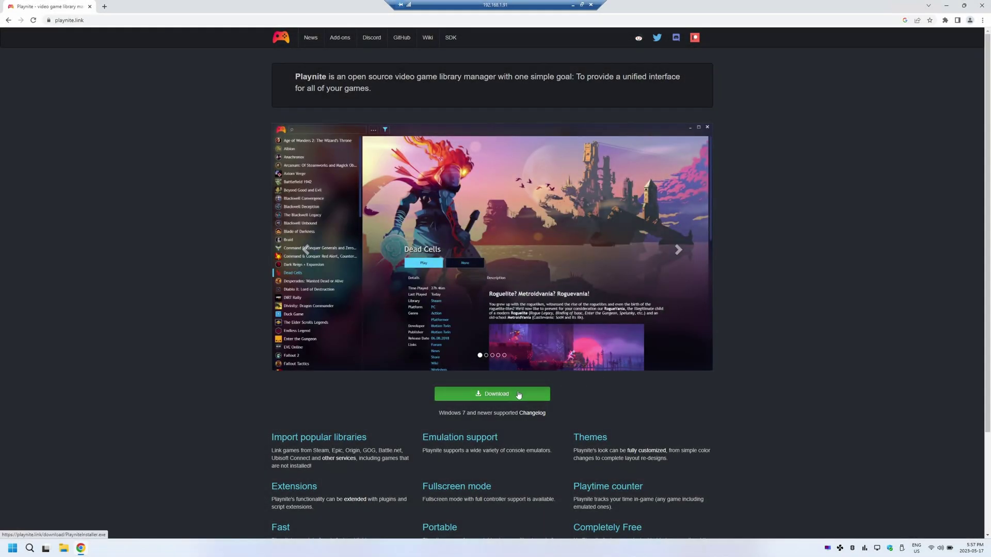
left_click(518, 394)
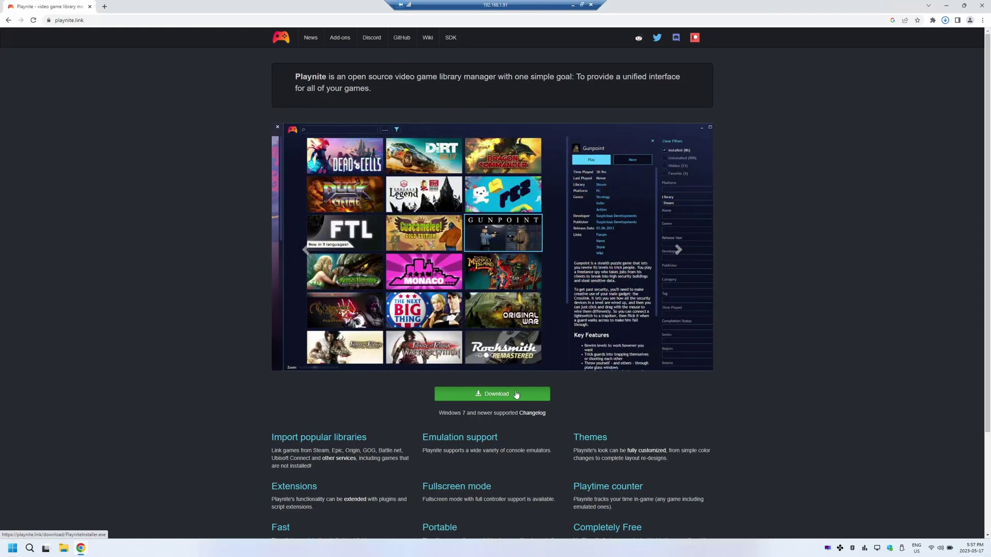
left_click(856, 35)
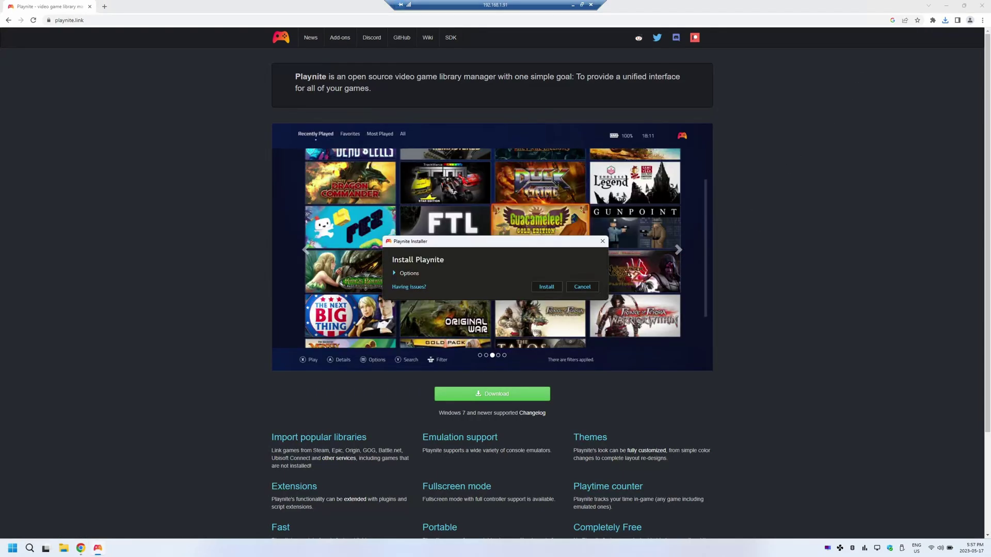
Step: Install Playnite as a portable version with C:\Playnite as the destination folder
left_click(411, 275)
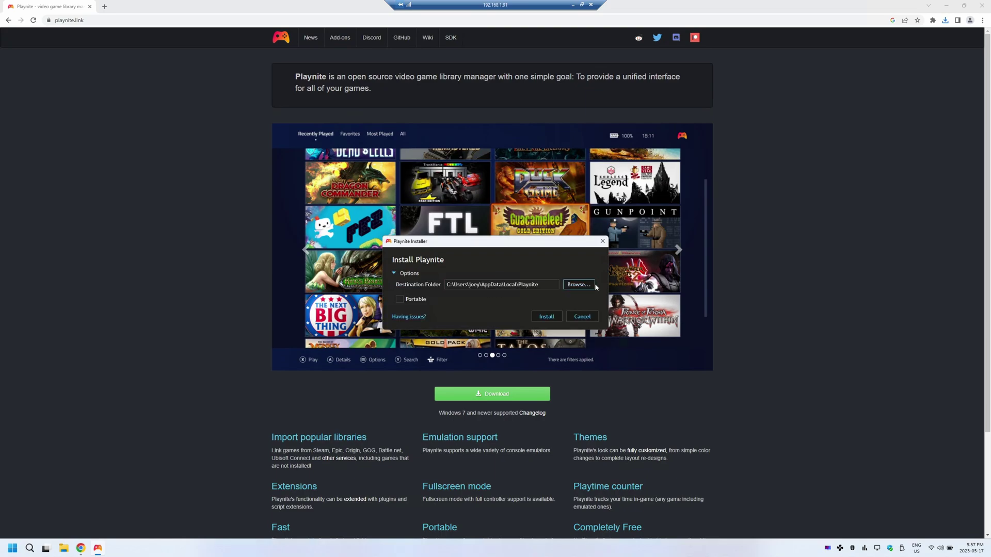
left_click(417, 299)
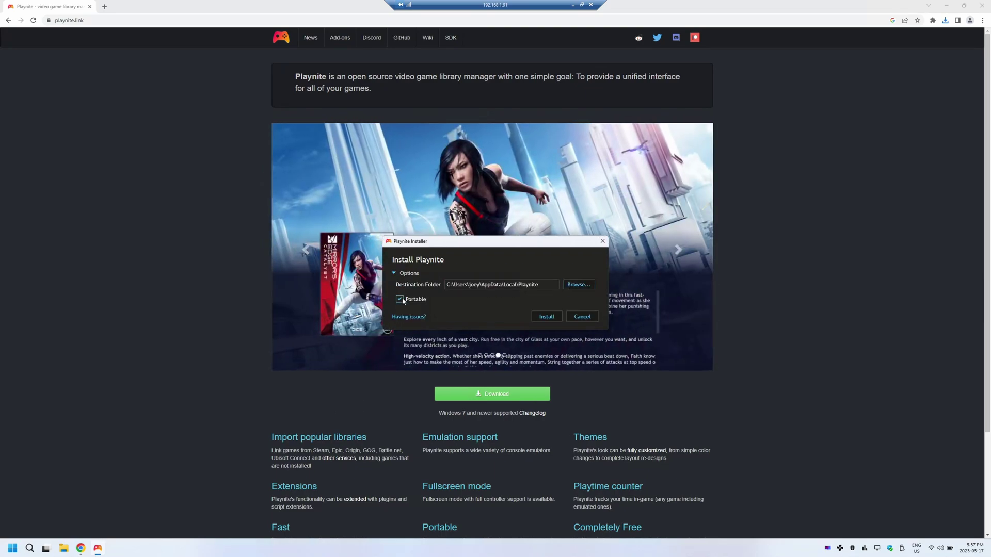
left_click(584, 287)
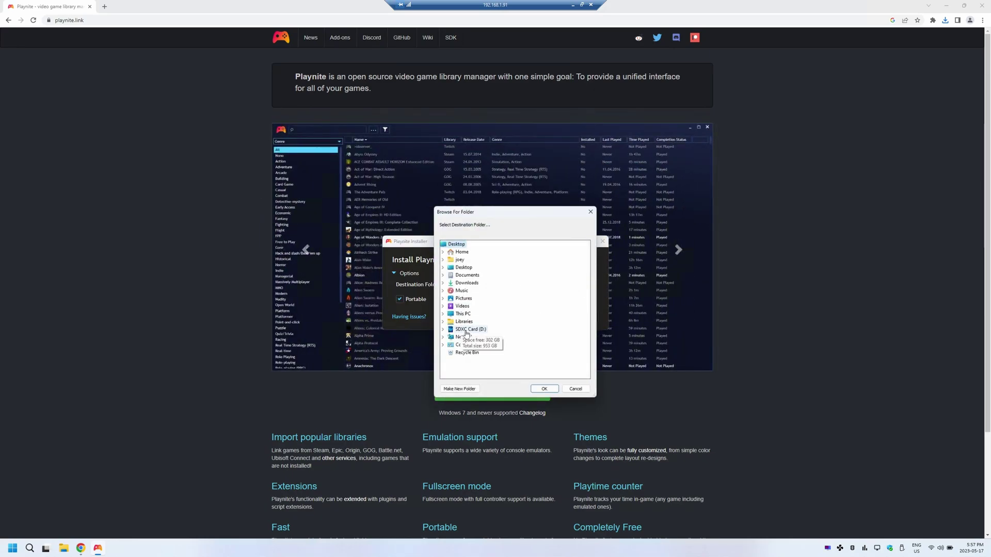
left_click(462, 314)
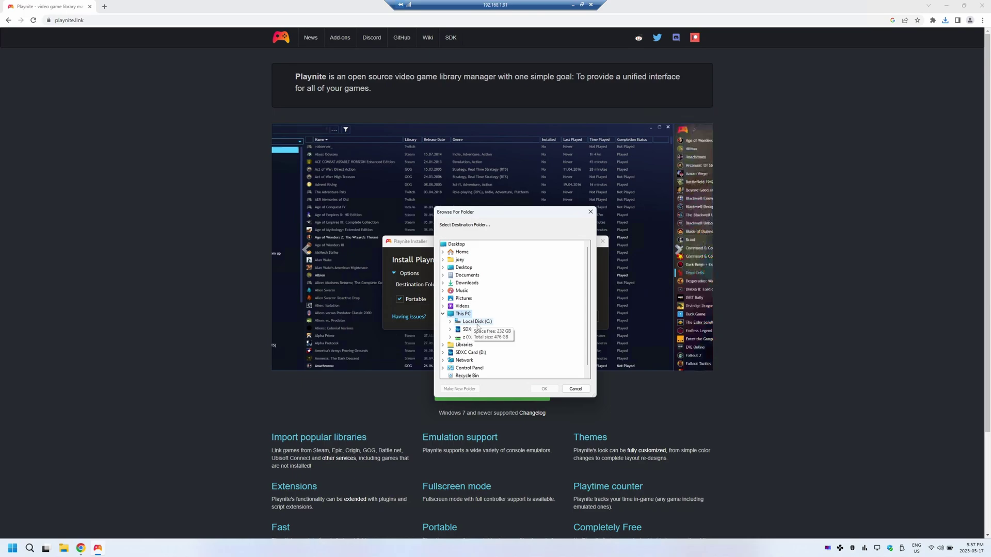
double_click(477, 322)
left_click(546, 390)
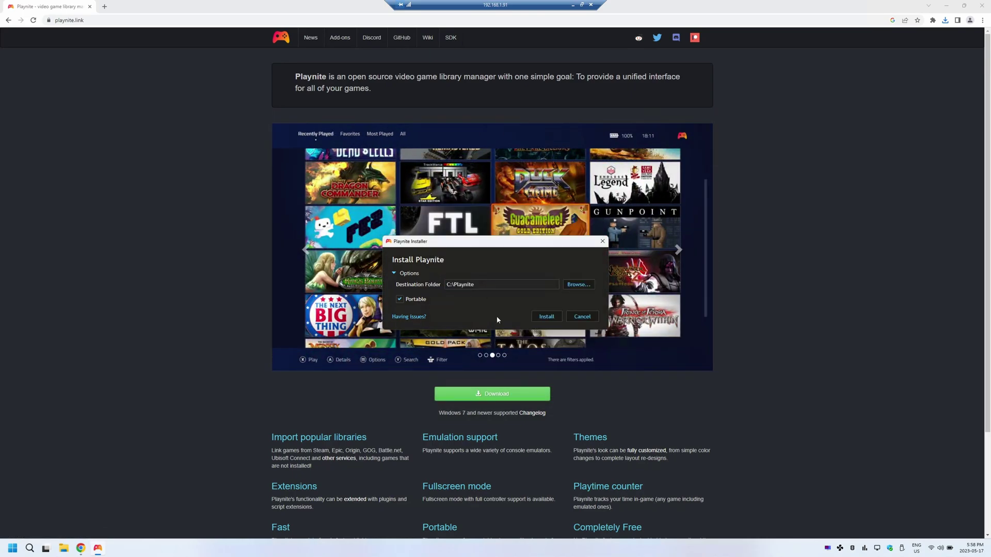
left_click(547, 317)
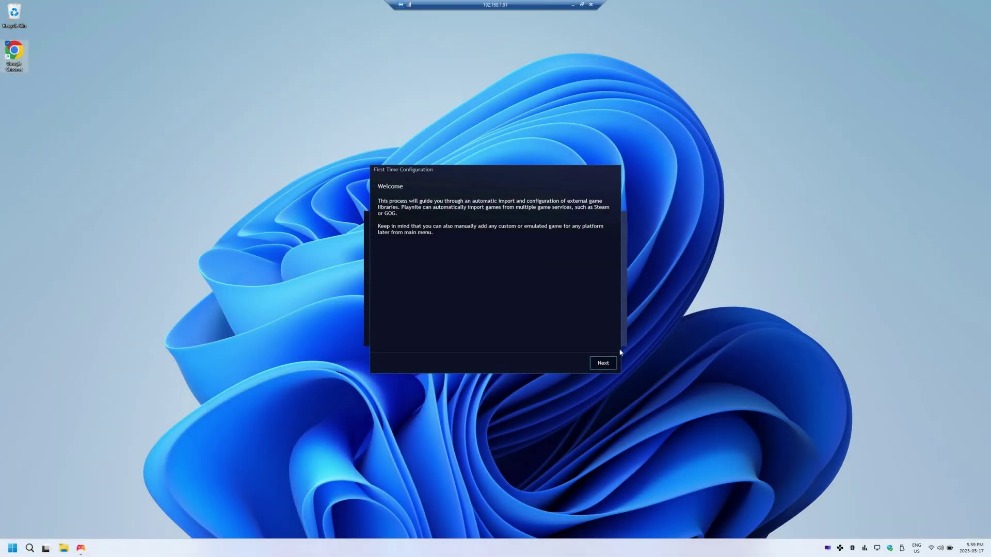
Step: Begin the first-time configuration and install the Steam and Xbox GamePass / MS Store library integrations
left_click(611, 368)
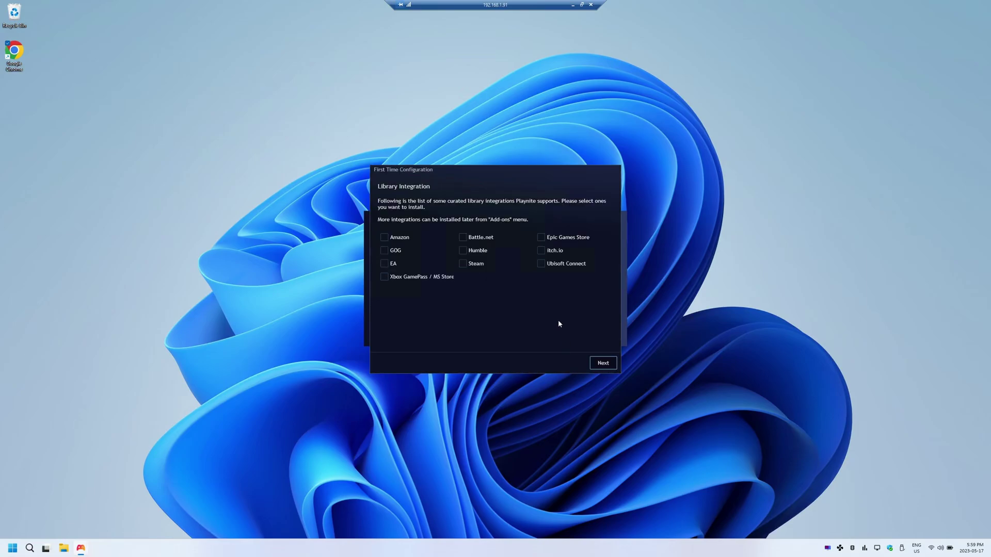
left_click(384, 278)
left_click(603, 366)
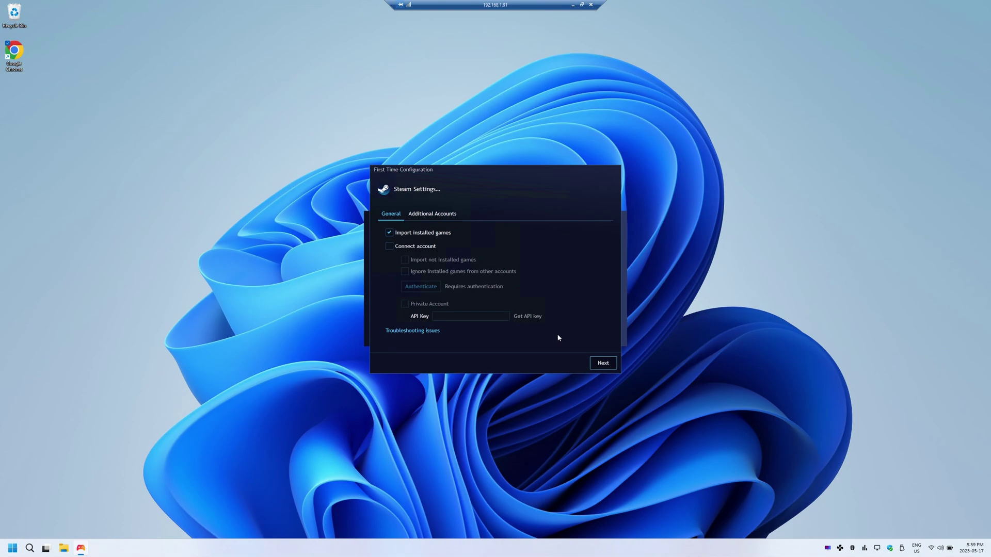
Step: Enable Connect account in the Steam settings, authenticate the Steam account and finish the first-time configuration
left_click(391, 247)
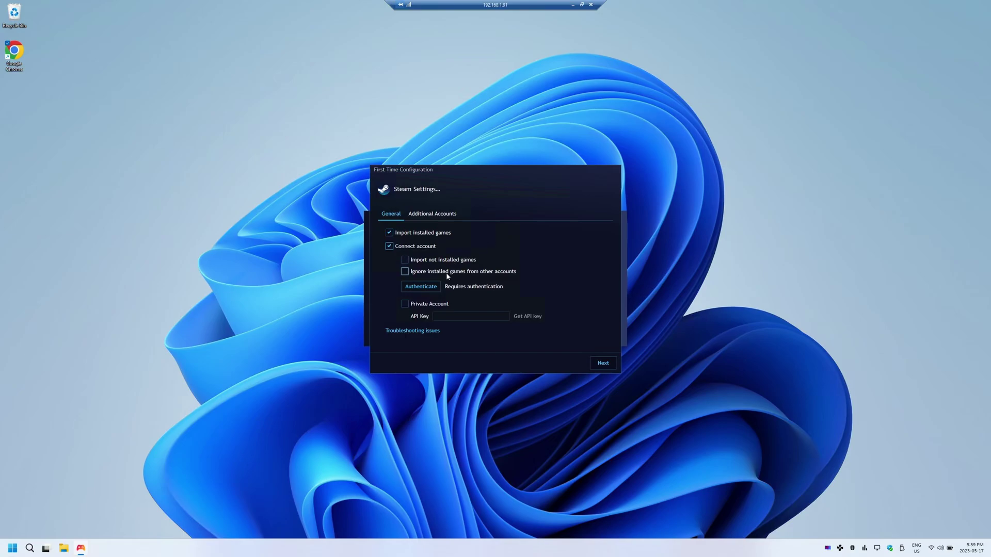
left_click(420, 287)
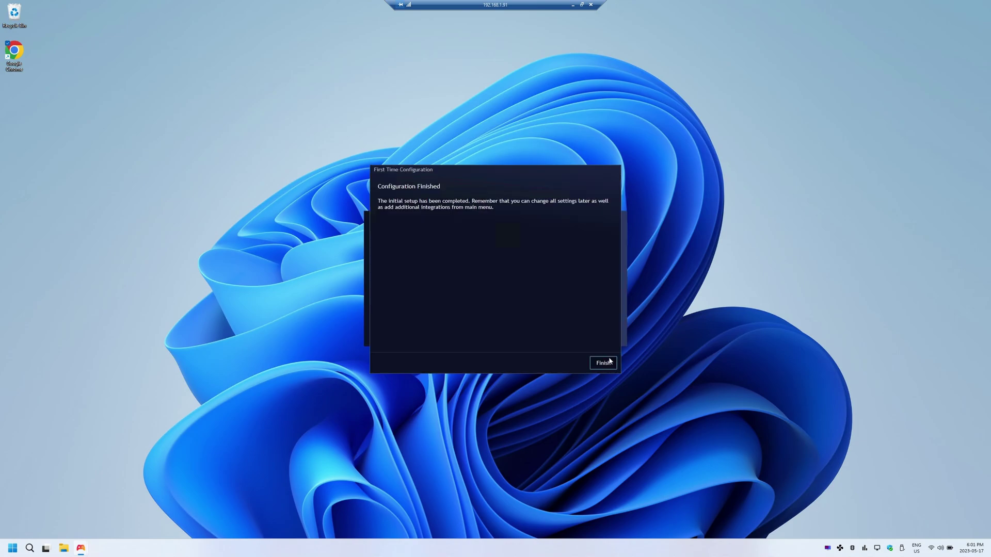
left_click(601, 363)
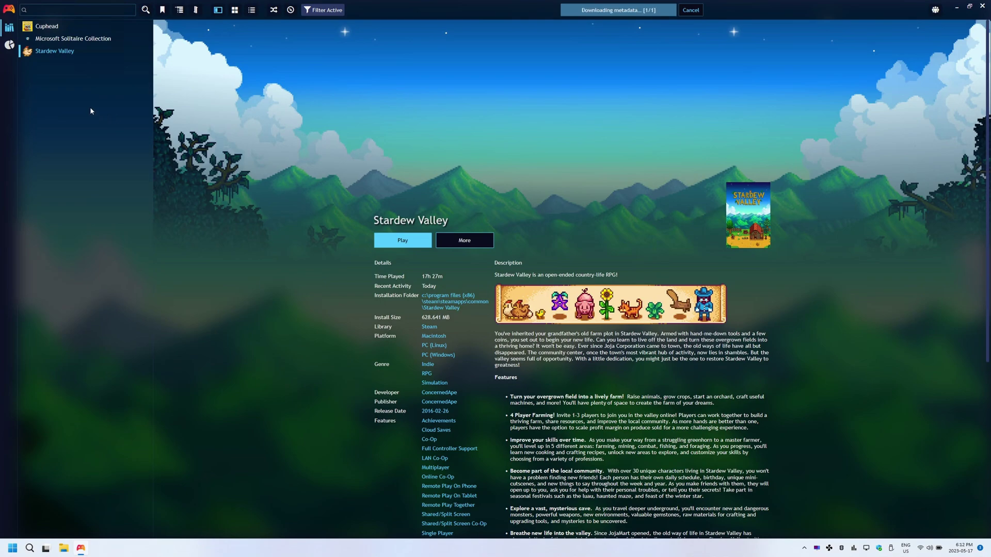
Step: Look through the library details of Cuphead and Stardew Valley
left_click(47, 29)
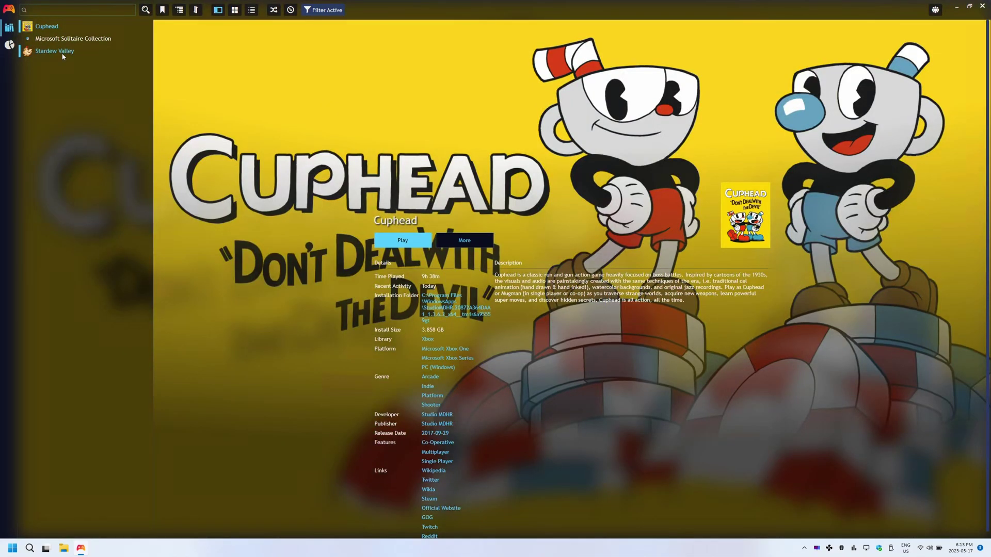
left_click(55, 51)
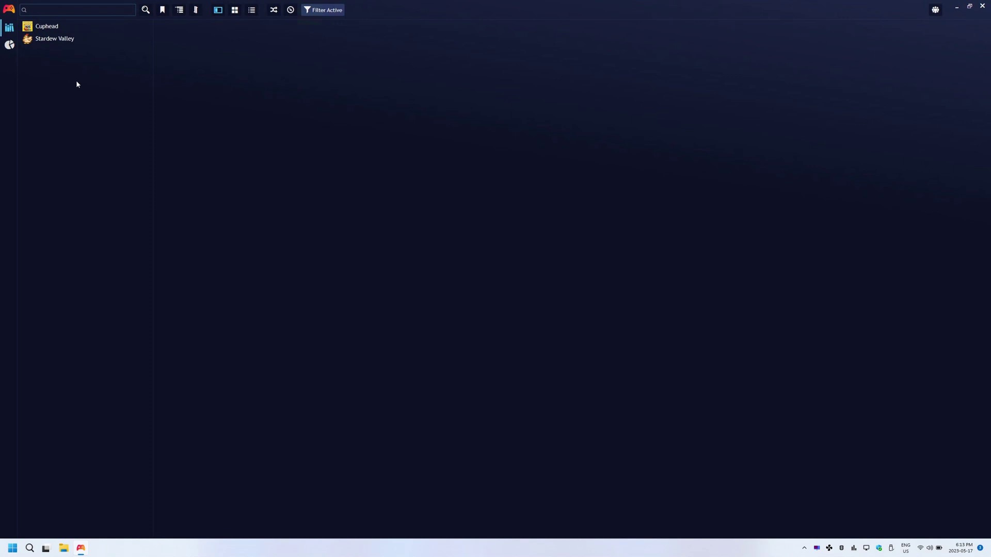
left_click(51, 27)
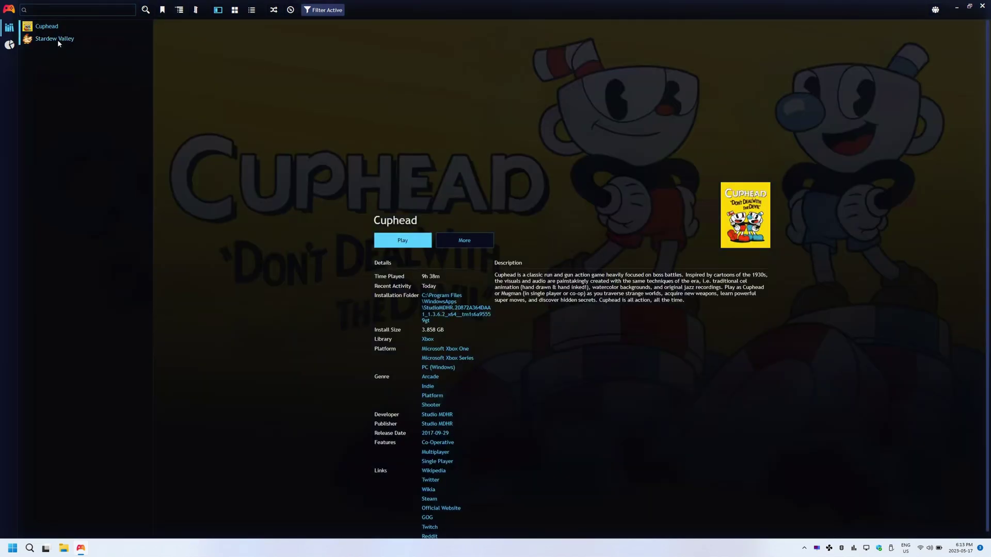
left_click(57, 39)
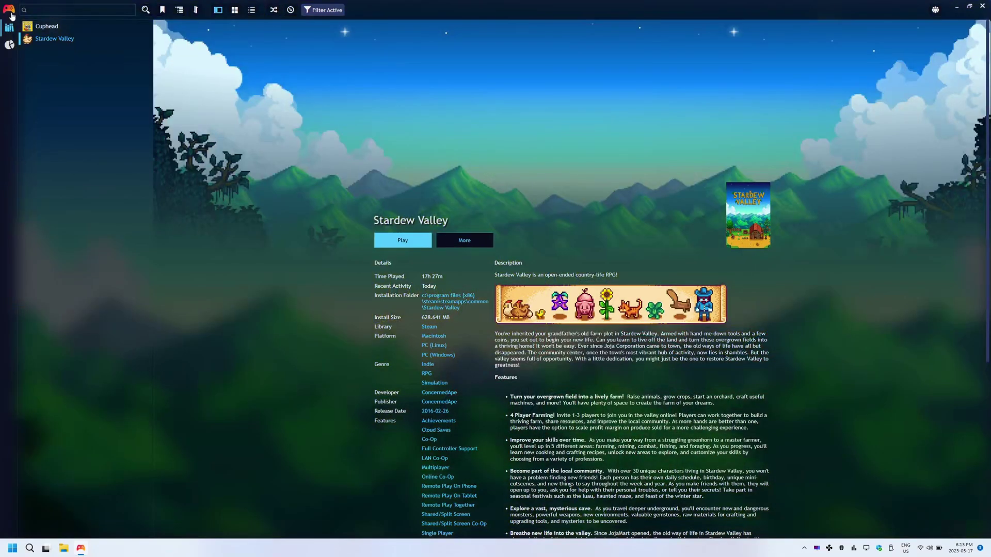
Step: View the game library in fullscreen mode under All, Favorites, Most Played and Recently Played, and return to desktop mode
left_click(9, 9)
mouse_move(48, 32)
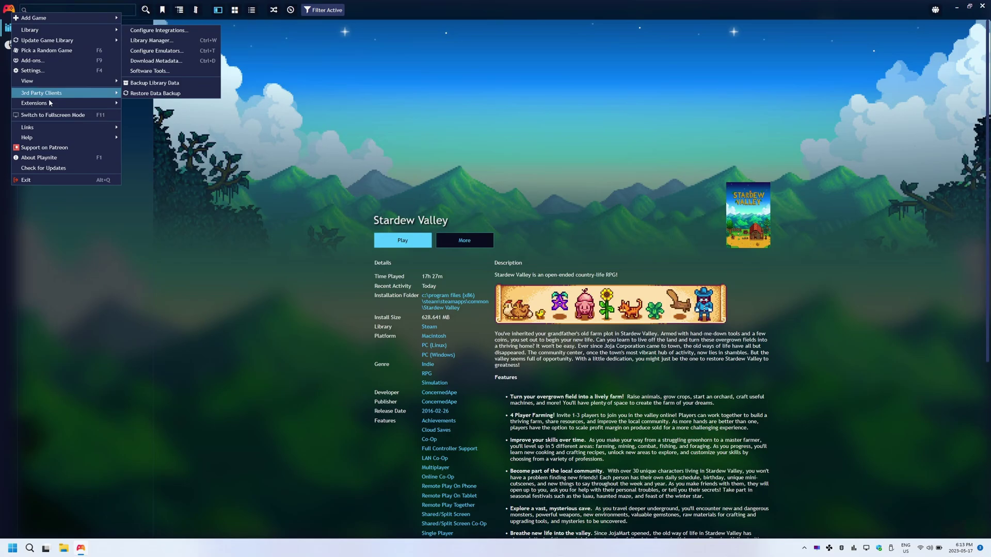
left_click(51, 116)
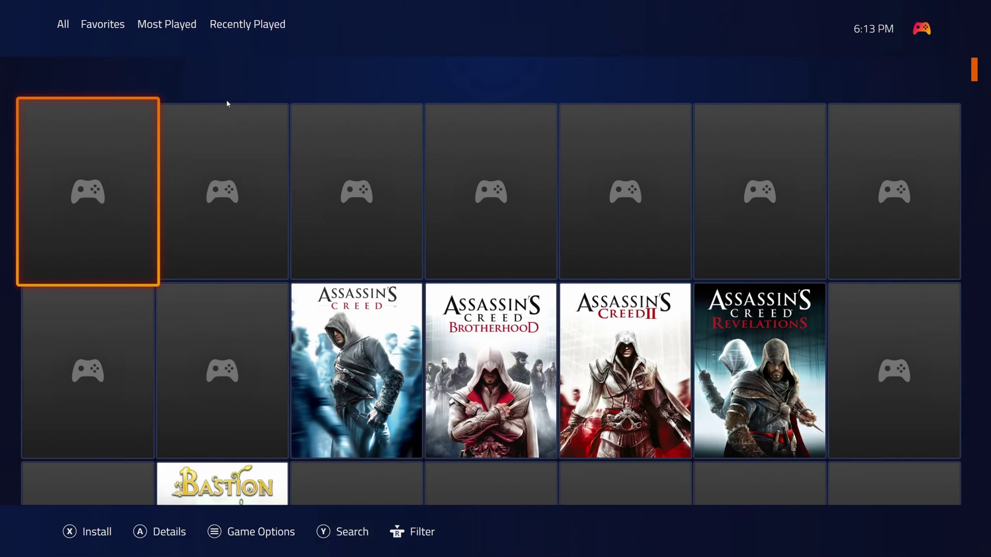
left_click(65, 26)
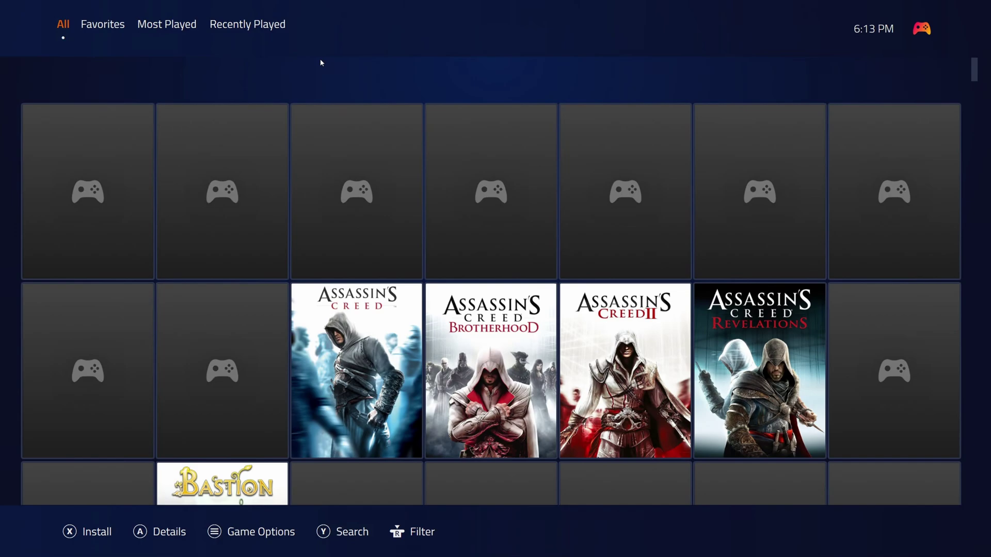
left_click(122, 26)
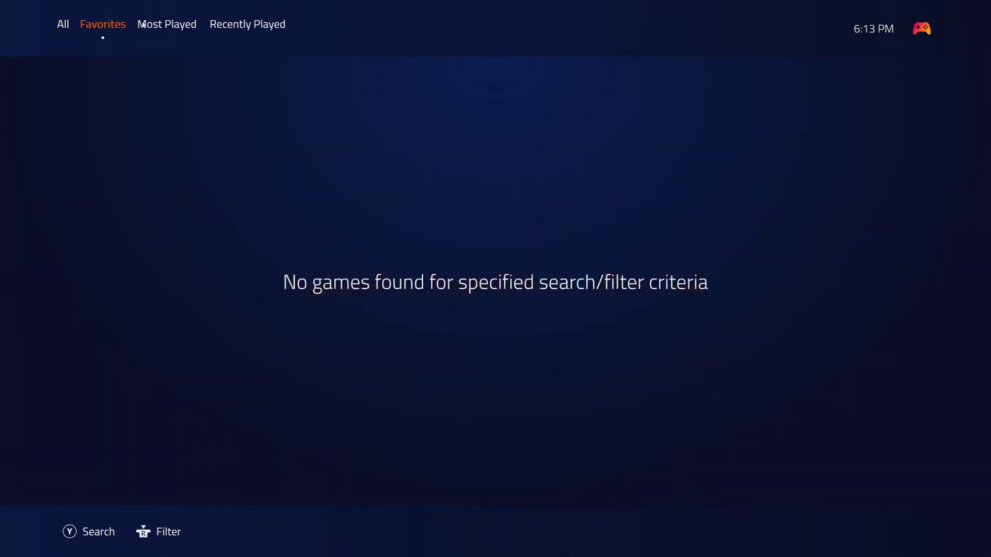
left_click(175, 24)
left_click(230, 27)
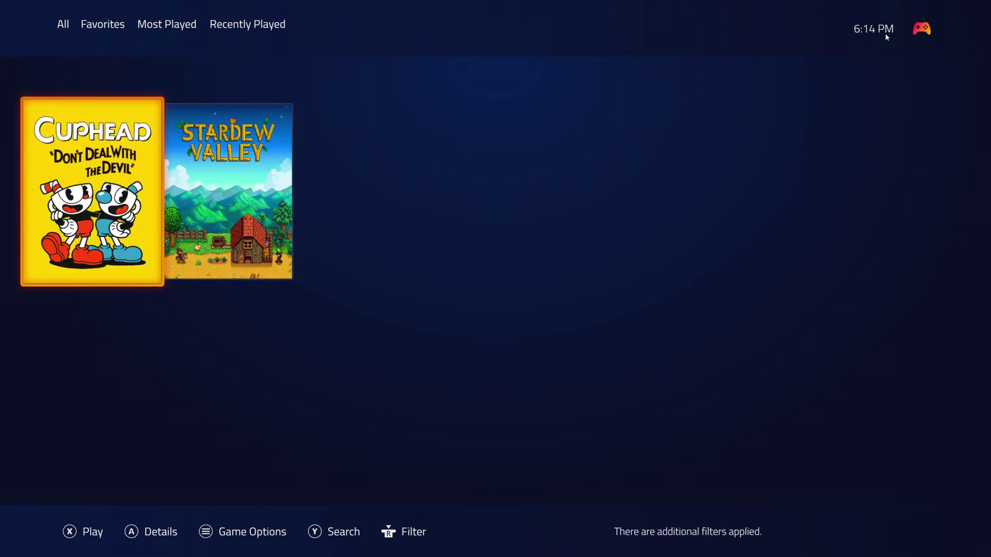
left_click(924, 30)
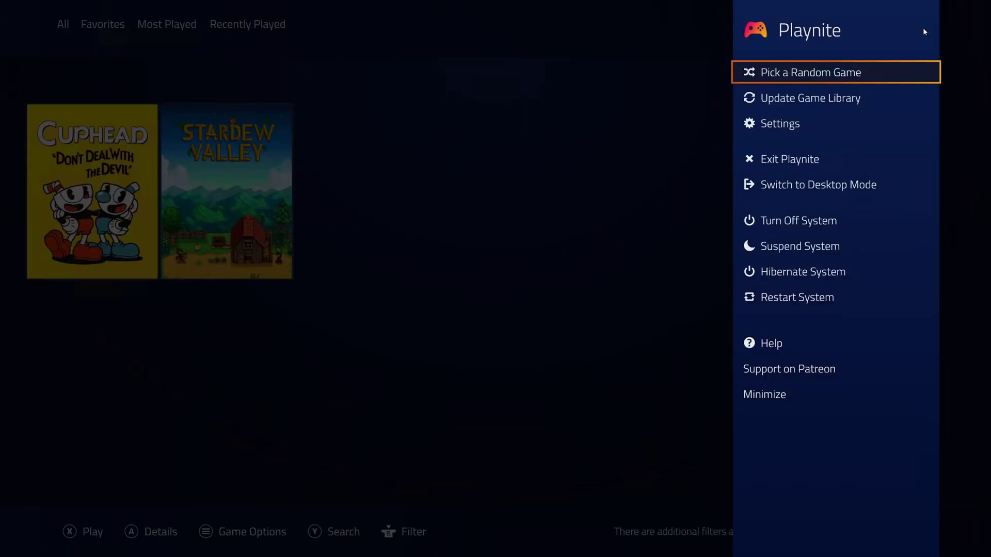
left_click(805, 184)
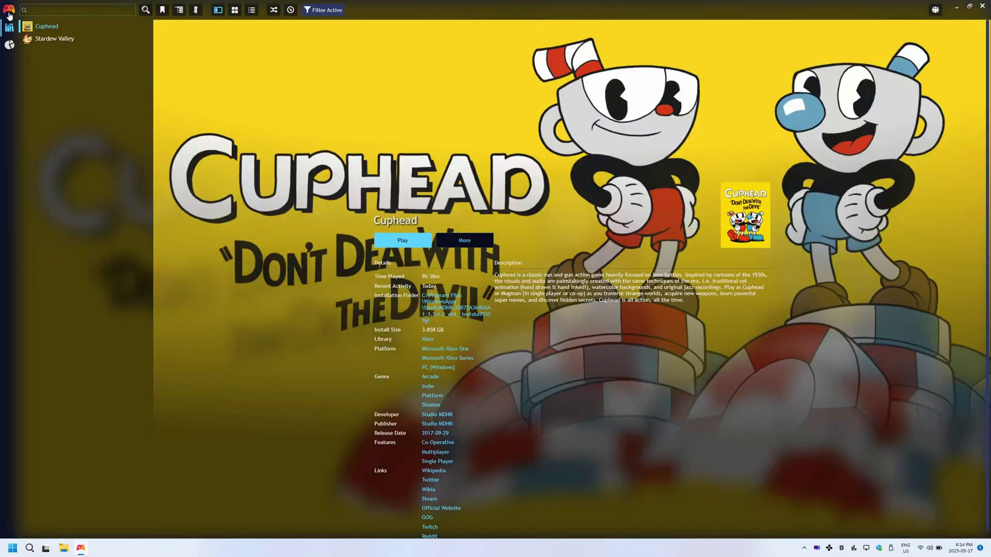
Step: Find the Game Pass Catalog Browser among the generic add-ons, install it and restart Playnite to apply the change
left_click(10, 12)
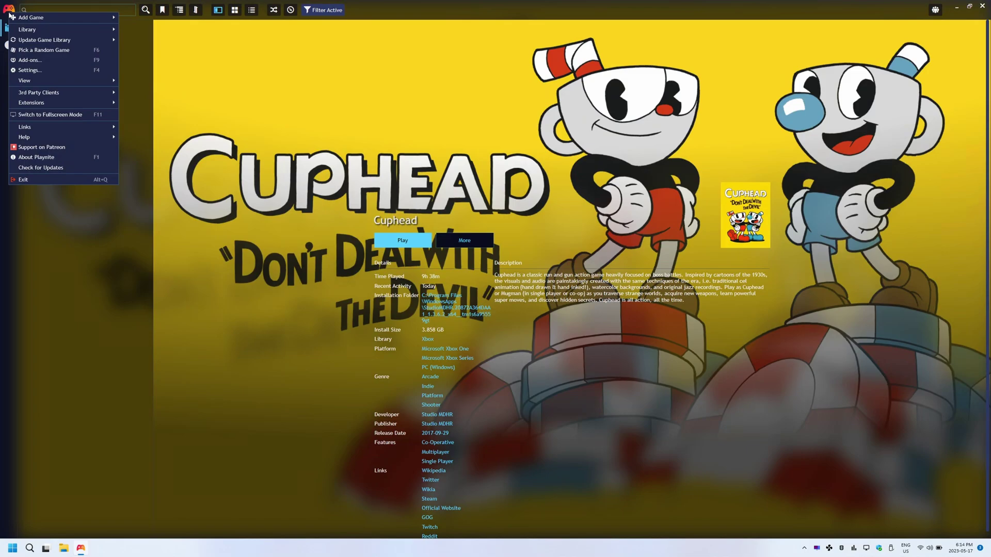
left_click(45, 59)
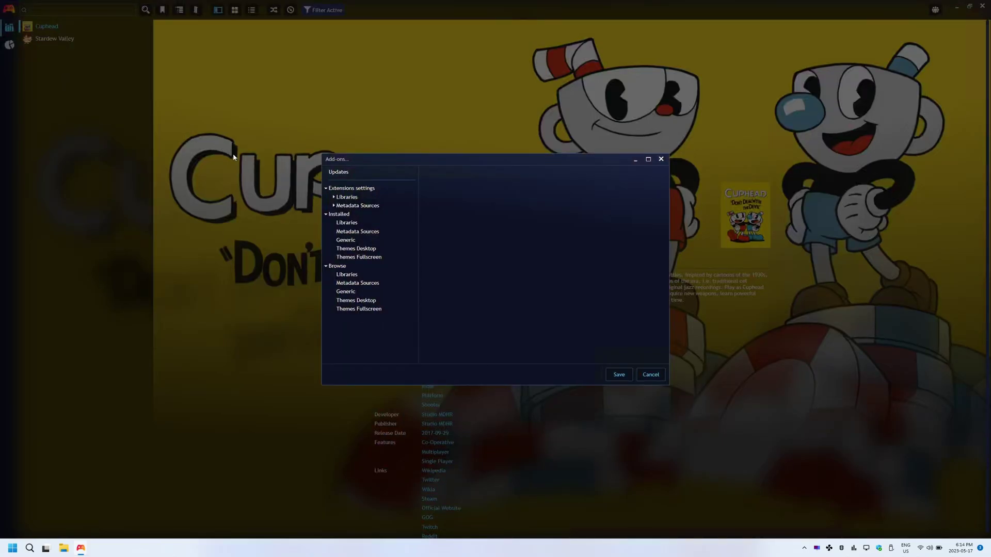
left_click(354, 295)
left_click(475, 172)
type("gamepass")
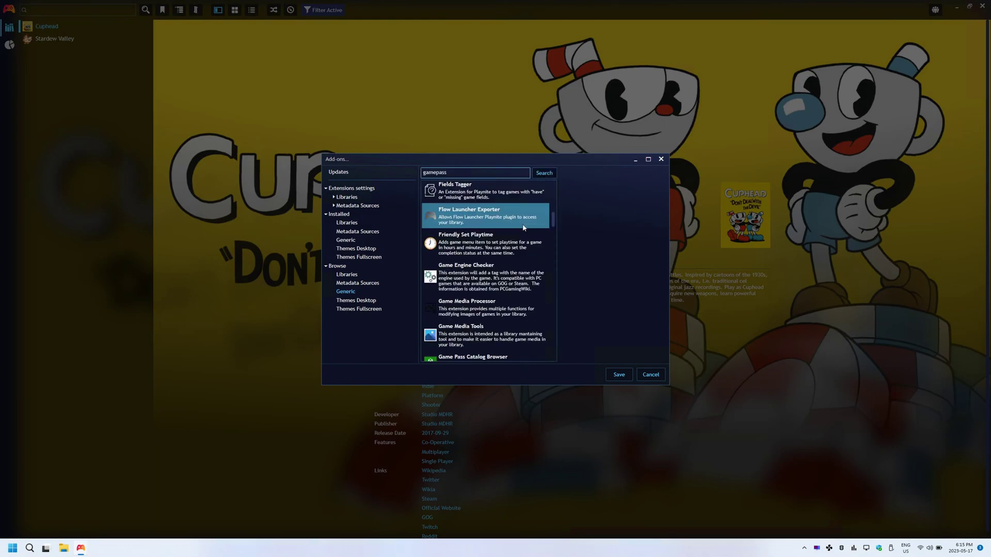
scroll(523, 228, "down", 1)
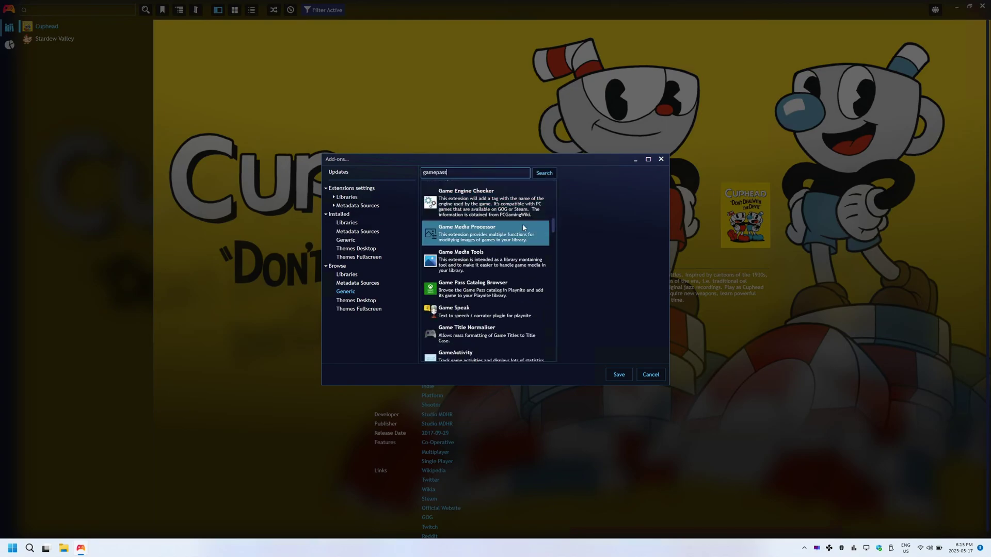
left_click(481, 291)
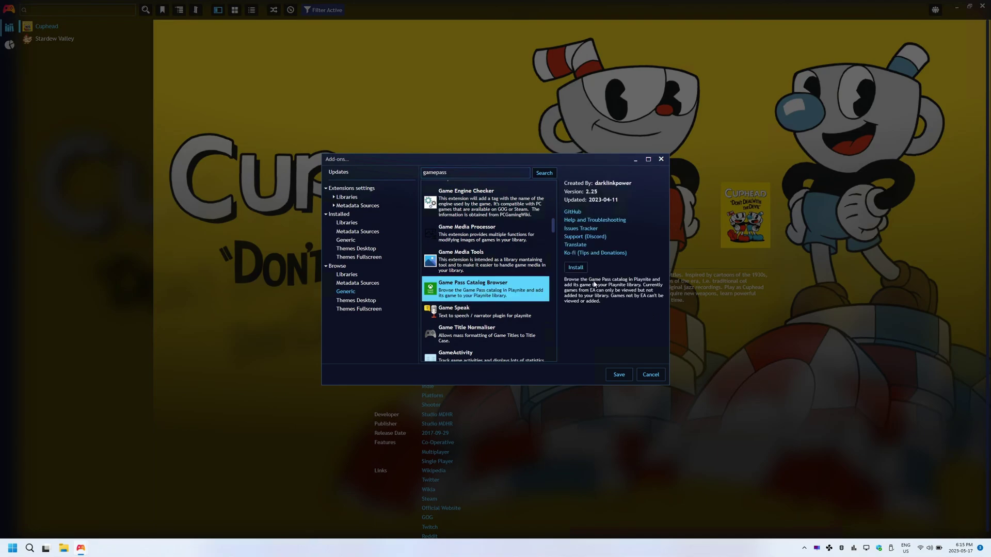
left_click(580, 267)
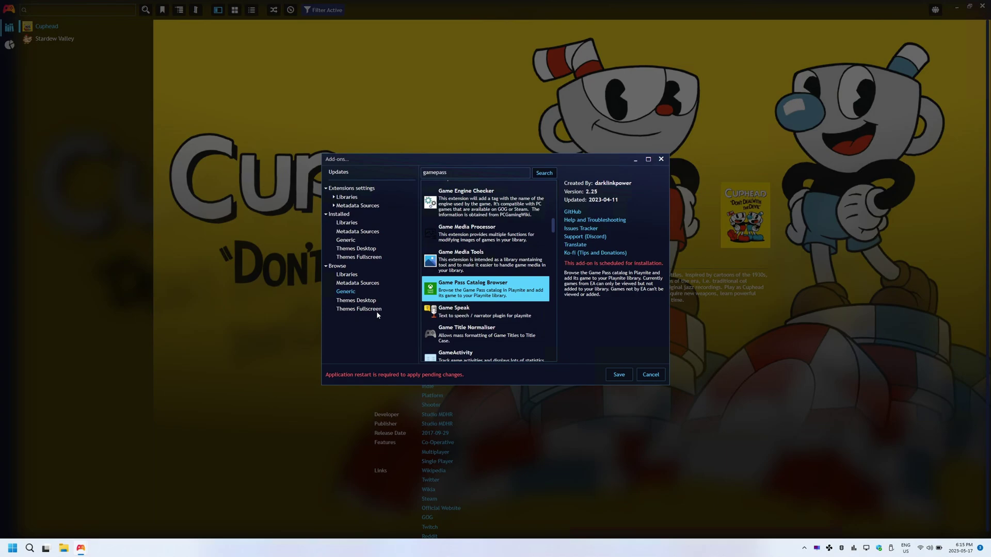
left_click(615, 374)
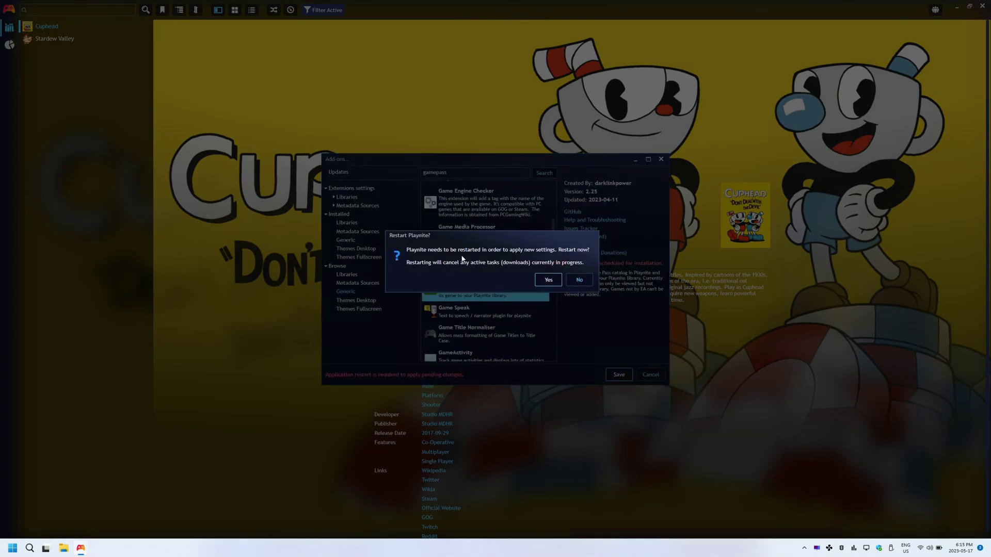
left_click(547, 281)
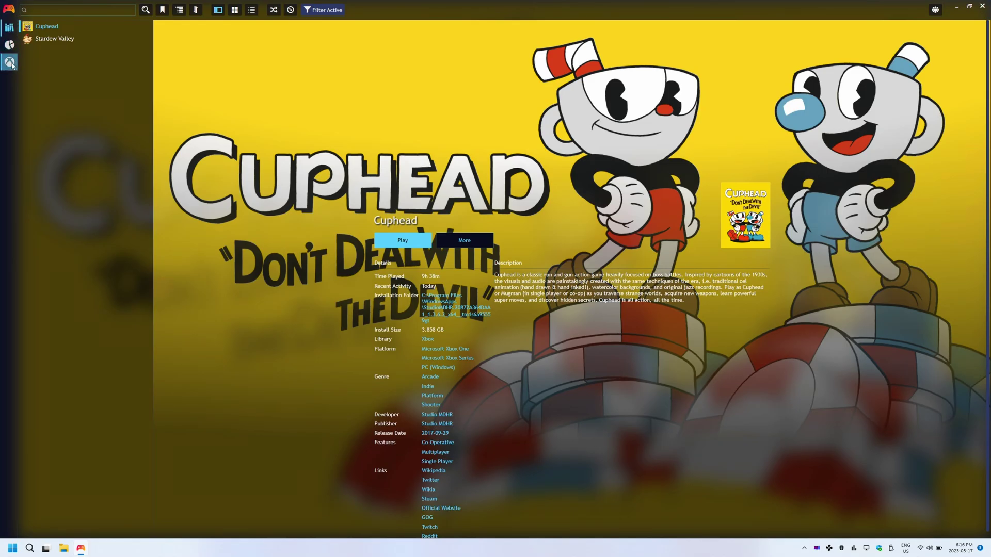
Step: Add Dead Cells from the Game Pass catalog to the Playnite library and select it there
left_click(10, 63)
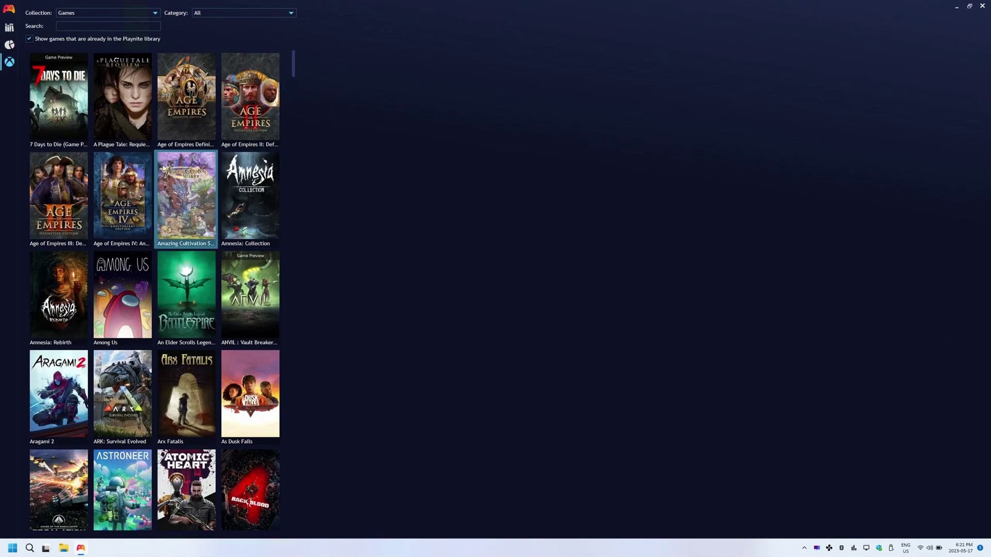
scroll(191, 157, "down", 2)
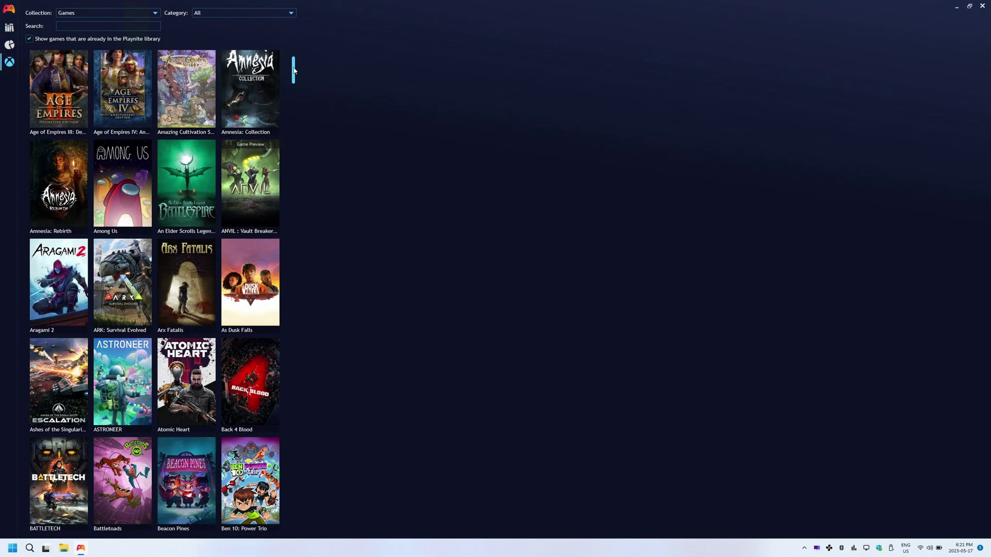
left_click_drag(295, 66, 312, 294)
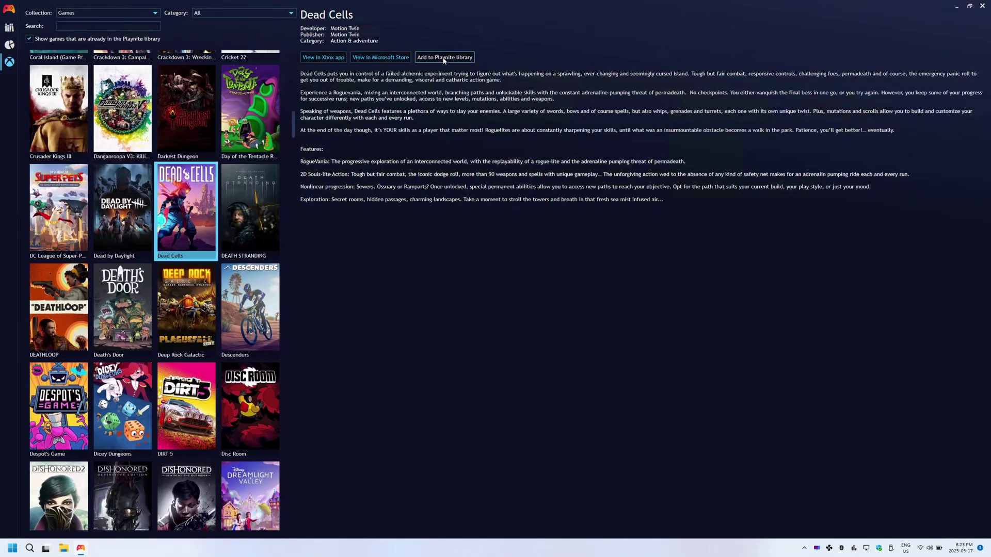
left_click(444, 58)
left_click(501, 277)
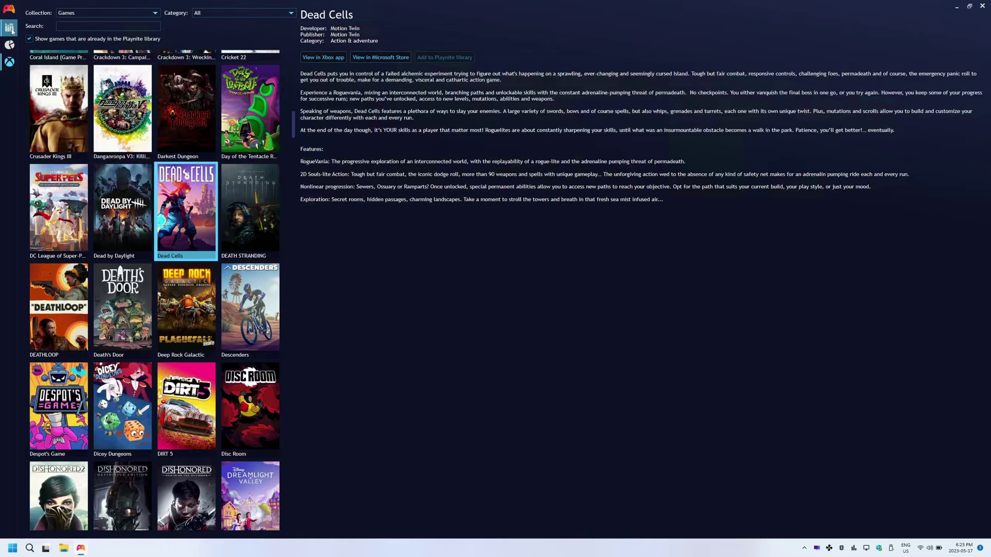
left_click(10, 29)
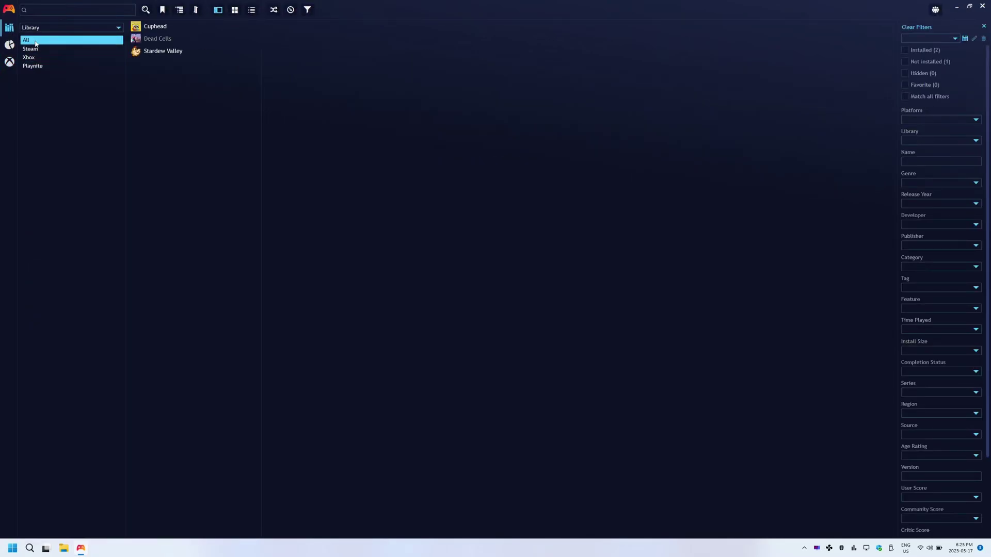
left_click(158, 44)
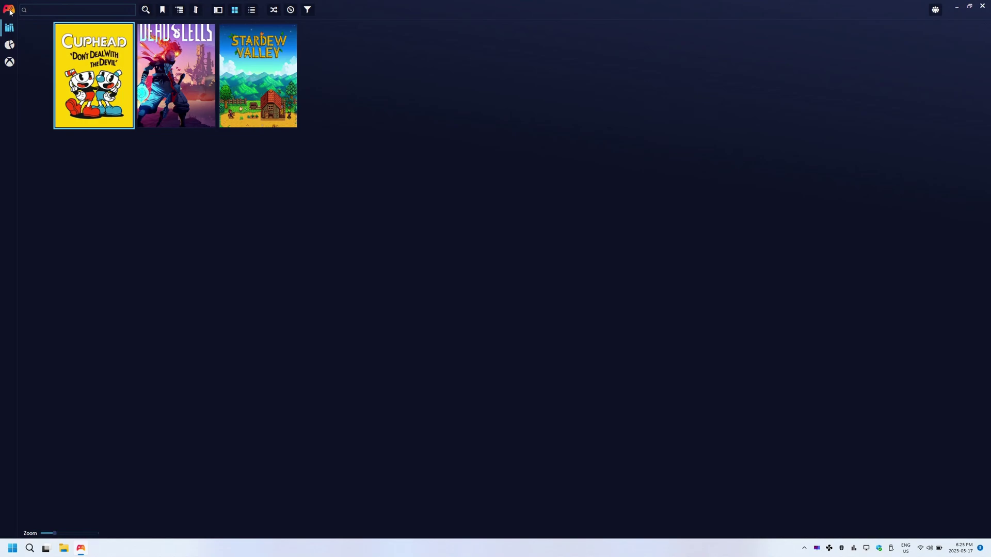
Step: Set Playnite to launch in fullscreen mode and when the computer starts, and review the Auto Close Clients settings
left_click(9, 11)
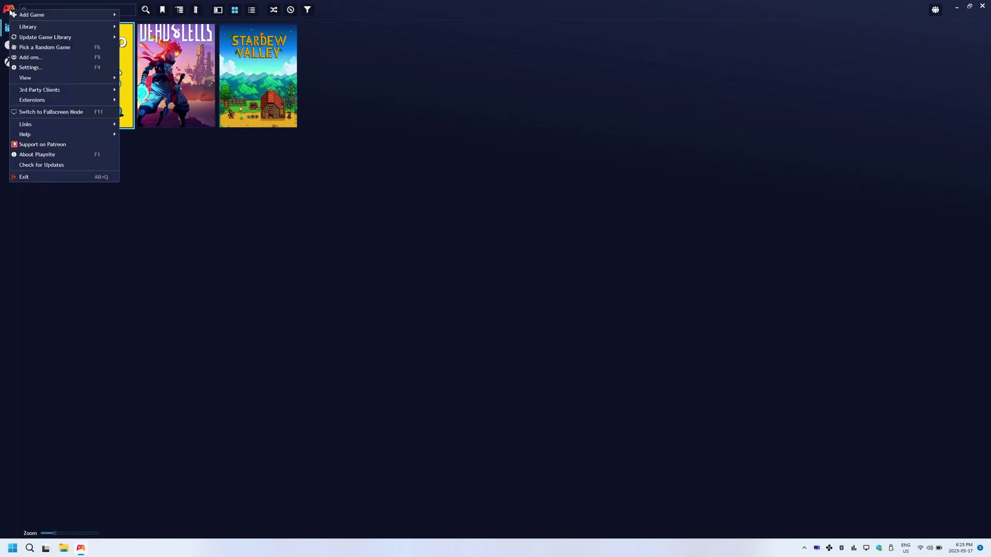
left_click(49, 71)
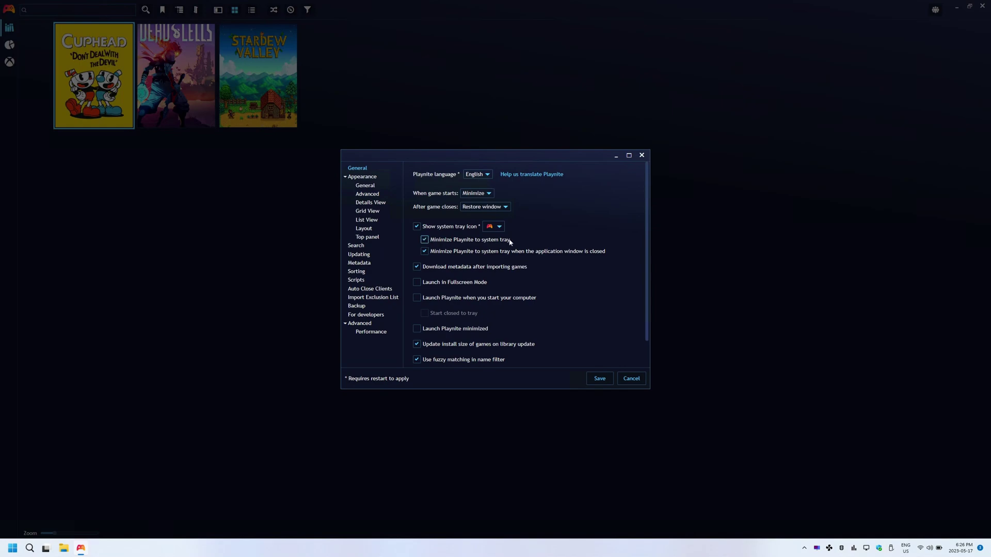
scroll(520, 266, "down", 2)
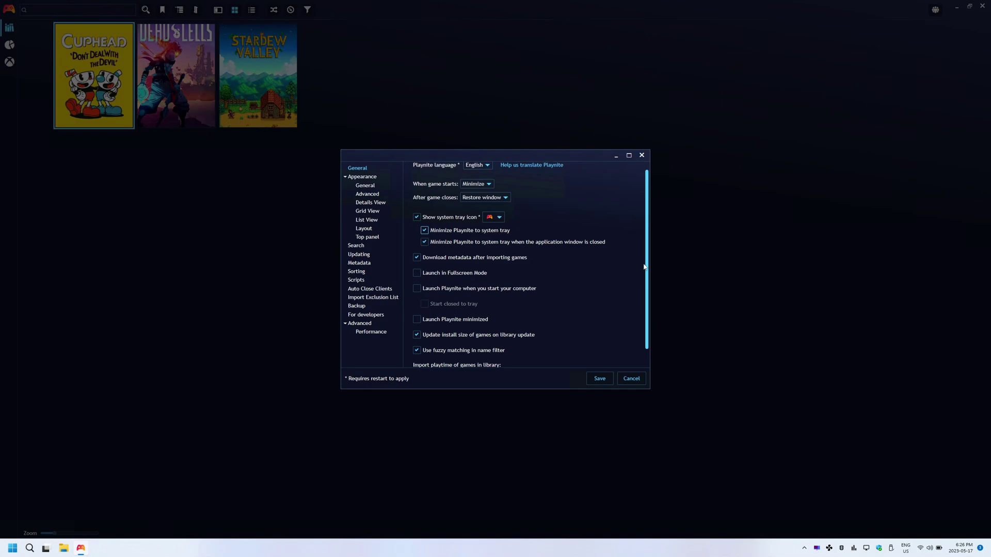
left_click(418, 256)
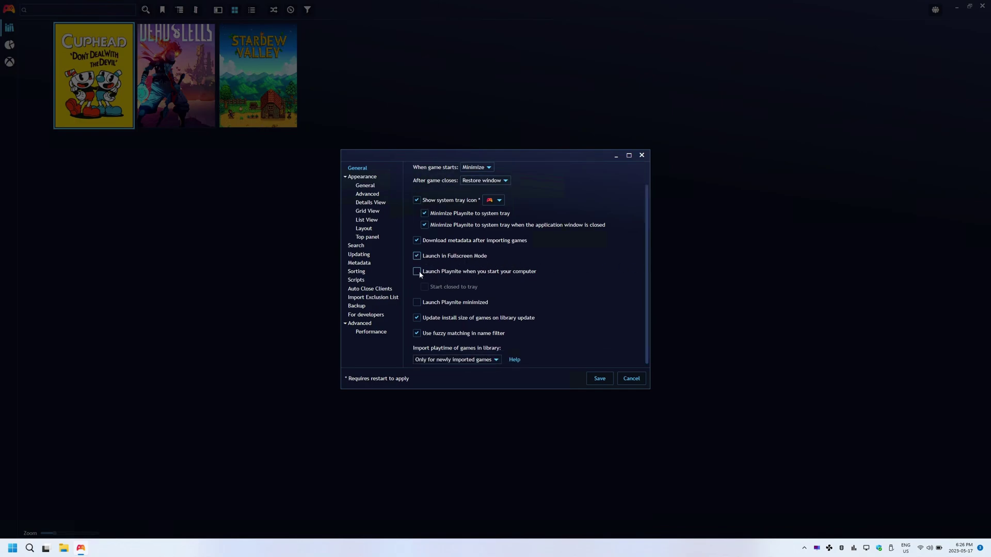
left_click(417, 272)
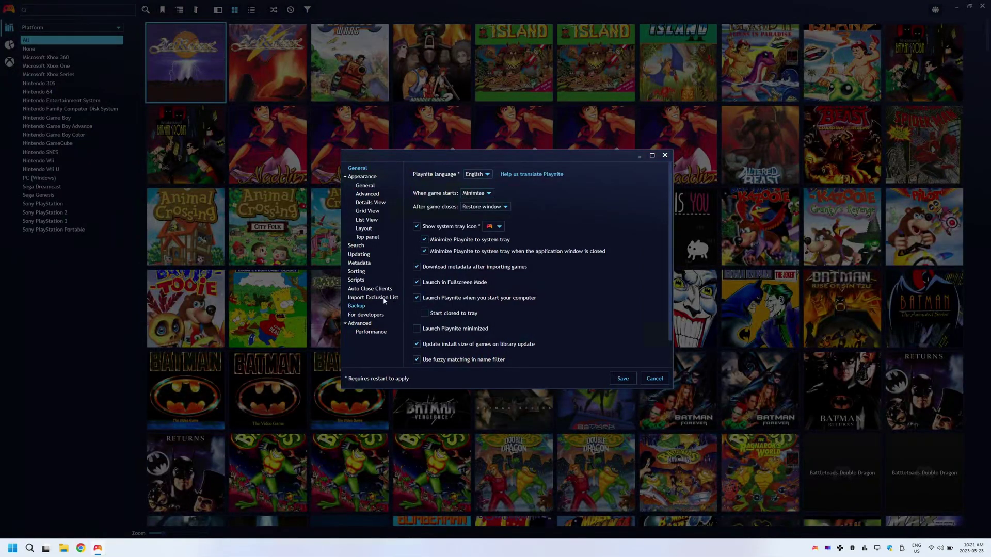
left_click(380, 292)
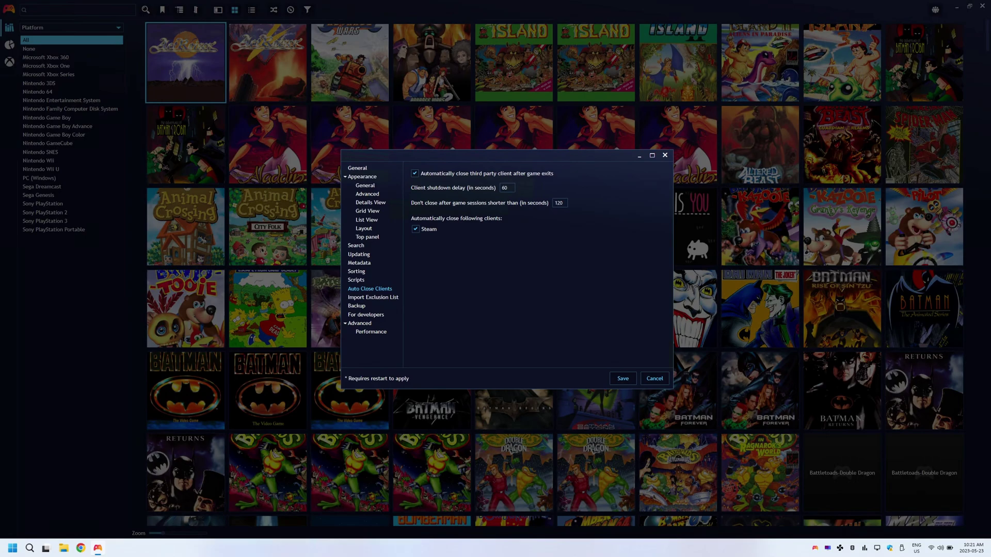
key("Escape")
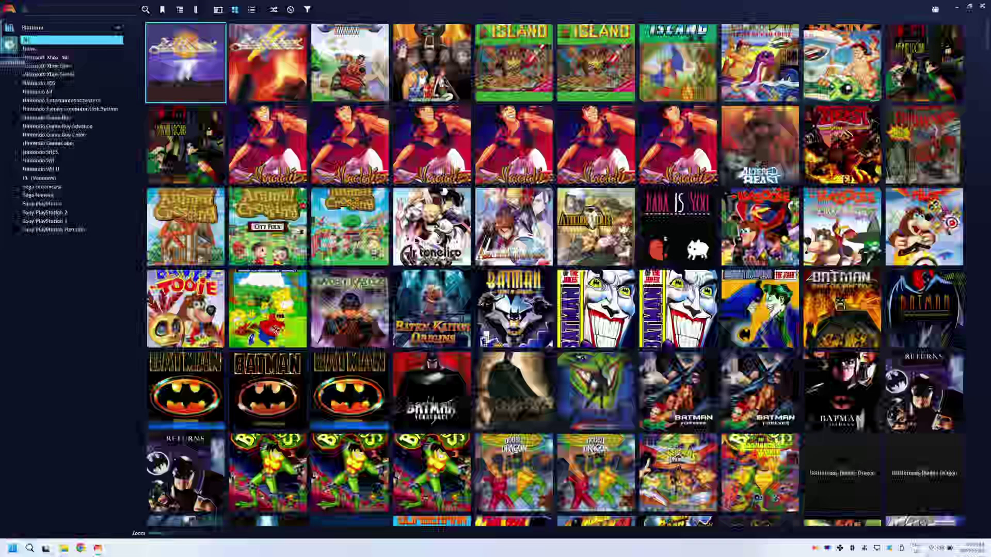
Step: Scan the XCOM Enemy Unknown - The Complete Edition folder for games to import and mark XCOM Launcher
left_click(9, 10)
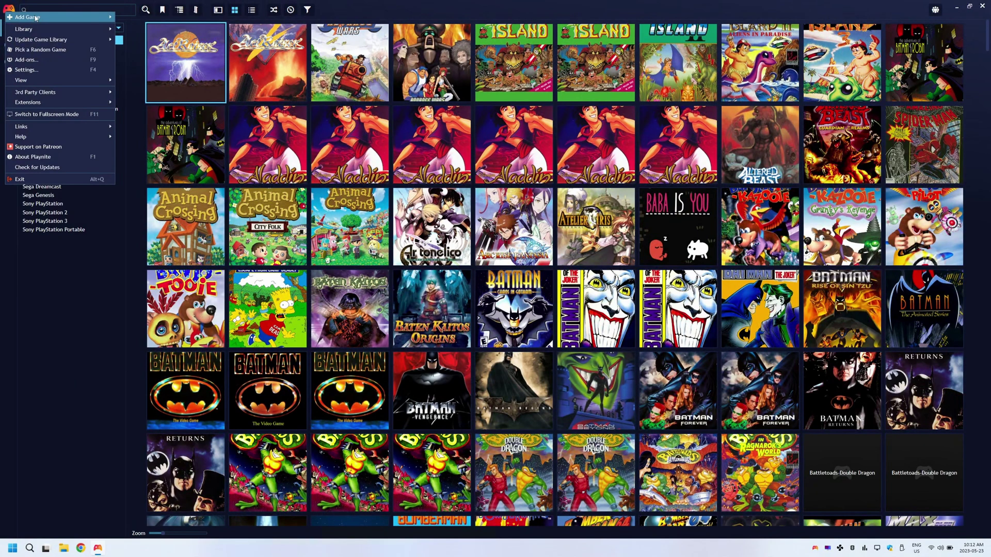
mouse_move(35, 18)
left_click(149, 30)
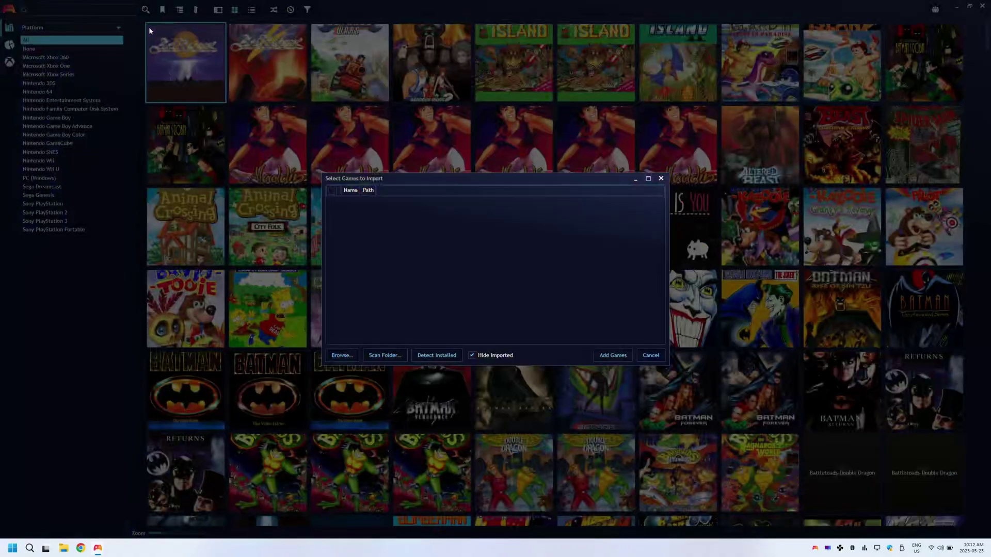
left_click(391, 357)
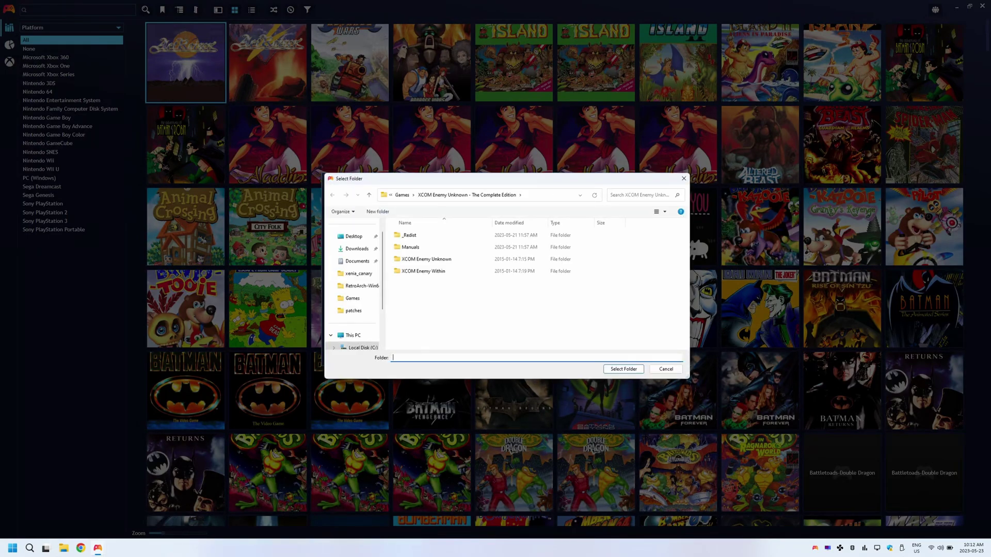
left_click(620, 370)
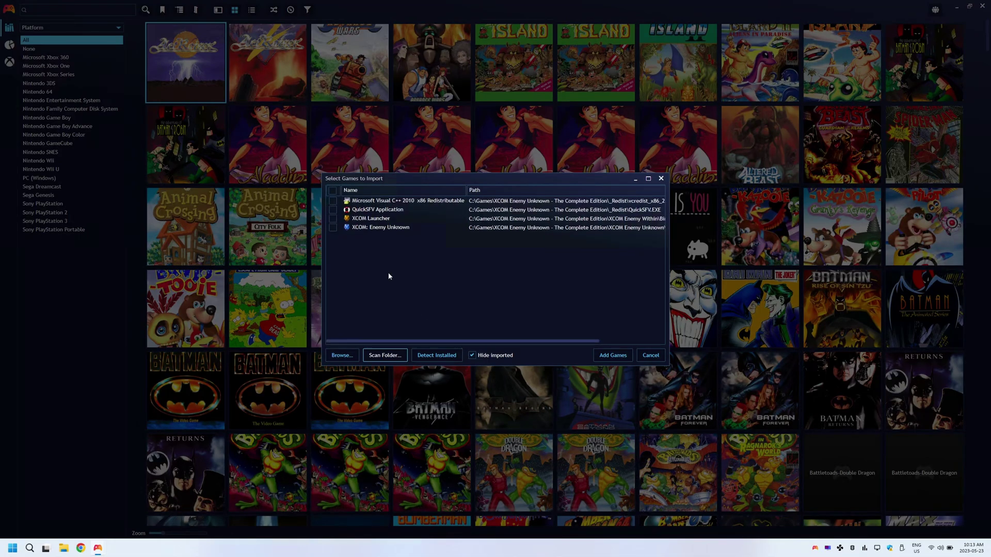
left_click(332, 219)
left_click(332, 218)
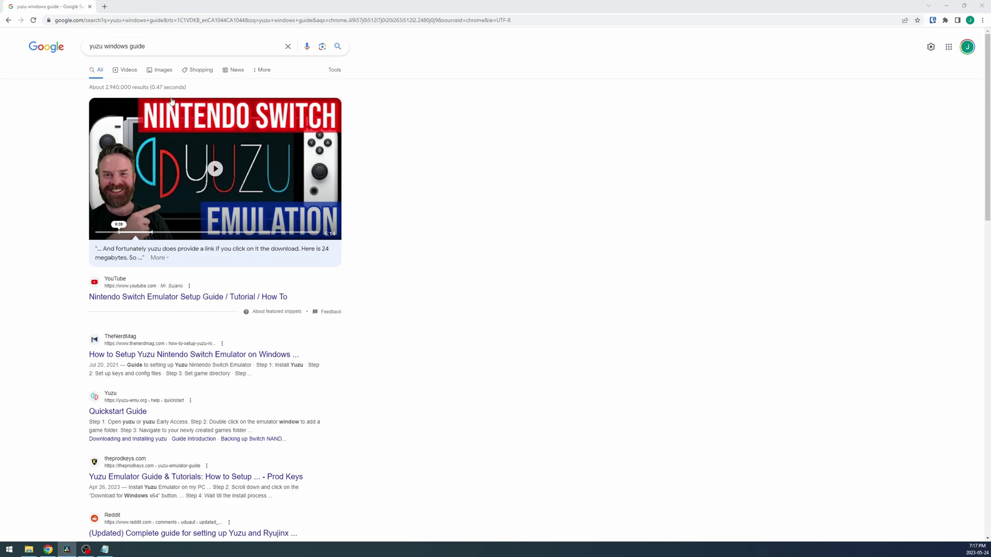
left_click(101, 45)
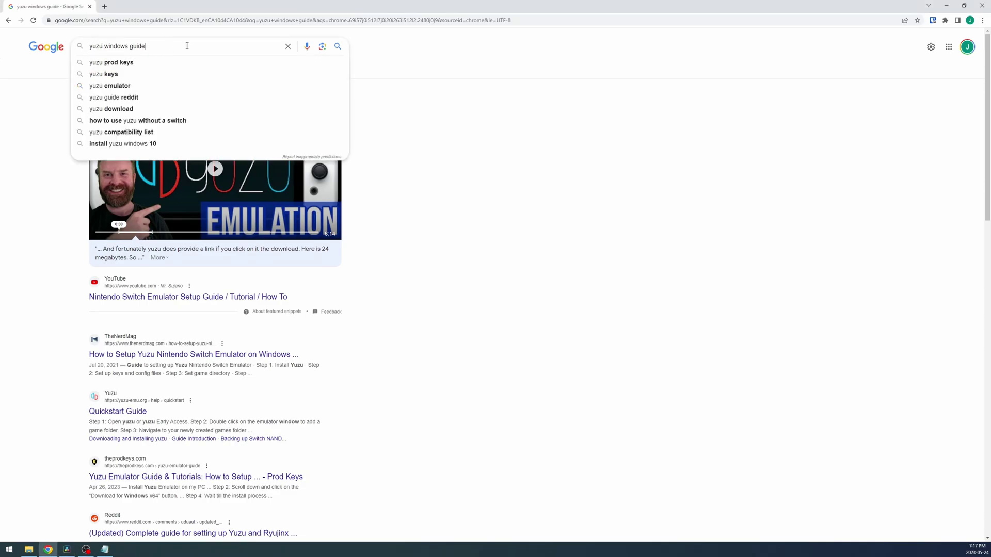
left_click(453, 187)
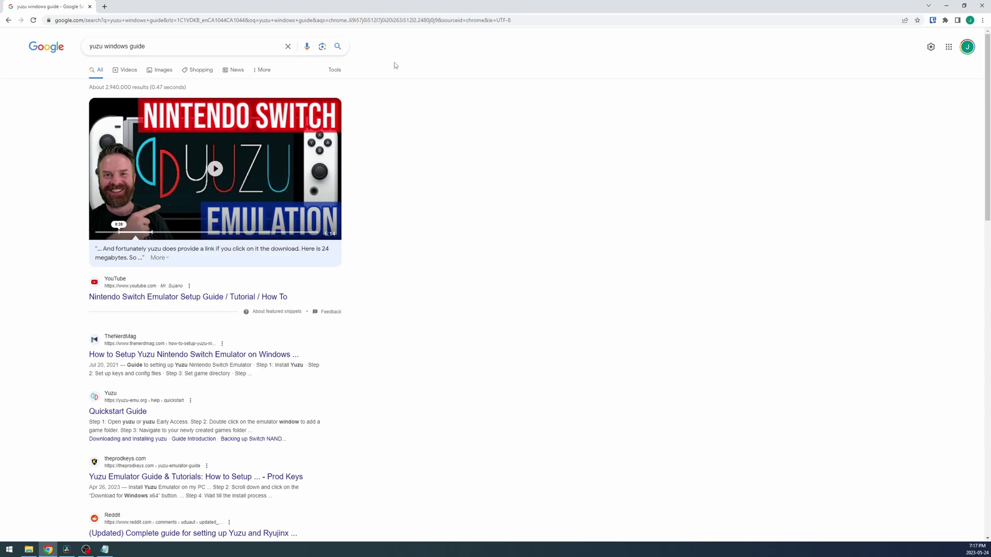
Step: Search Google for "citra windows guide"
triple_click(183, 45)
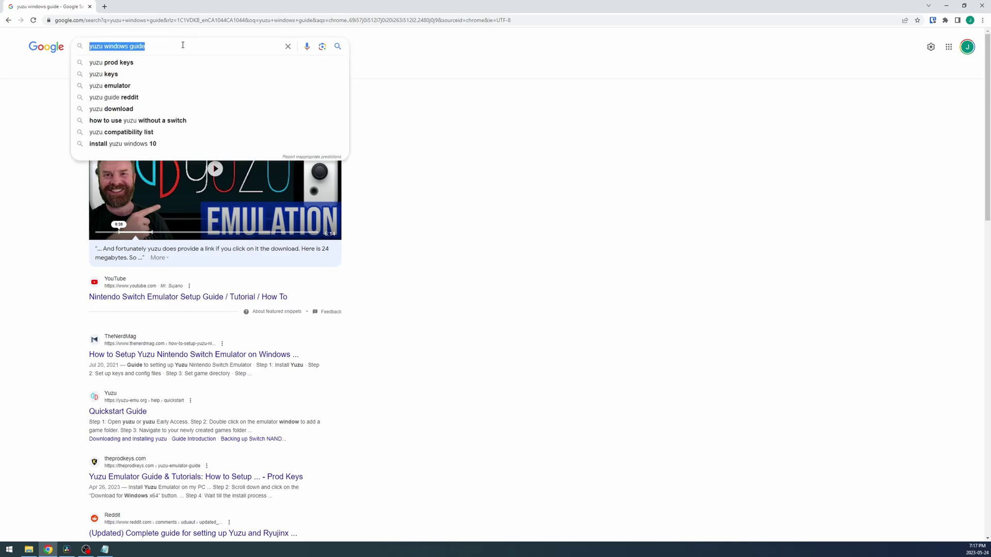
type("citra windows gu")
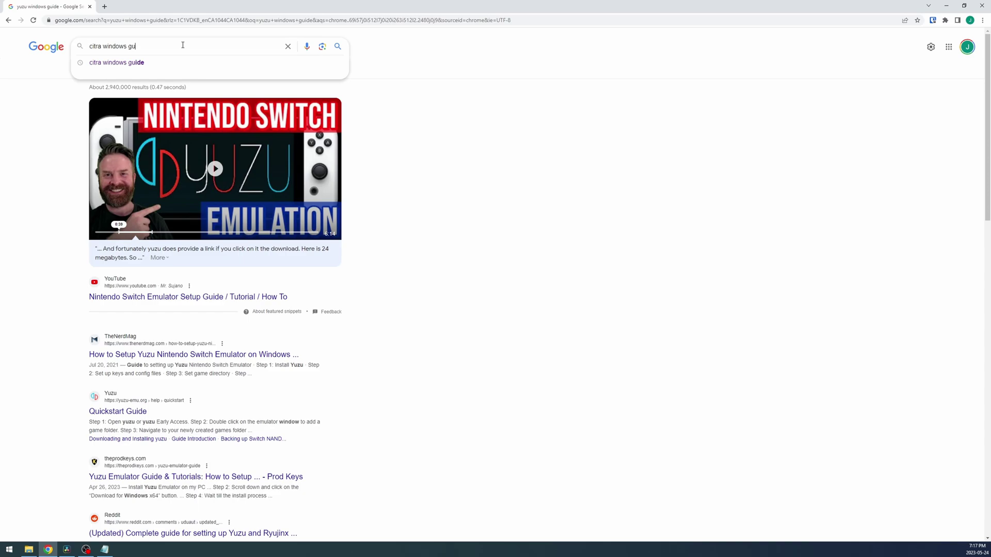
type("ide")
key("Return")
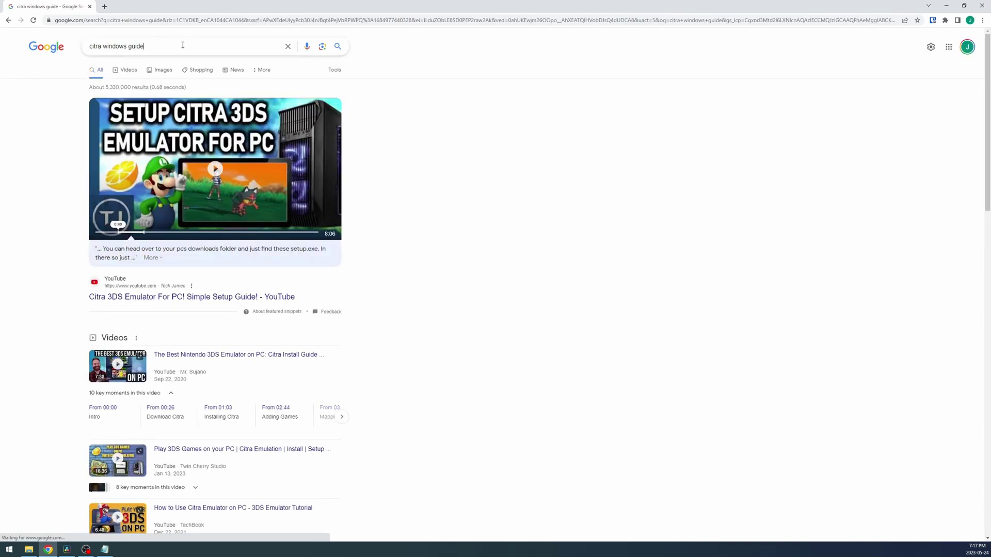
Step: Search Google for "retroarch guide"
triple_click(182, 45)
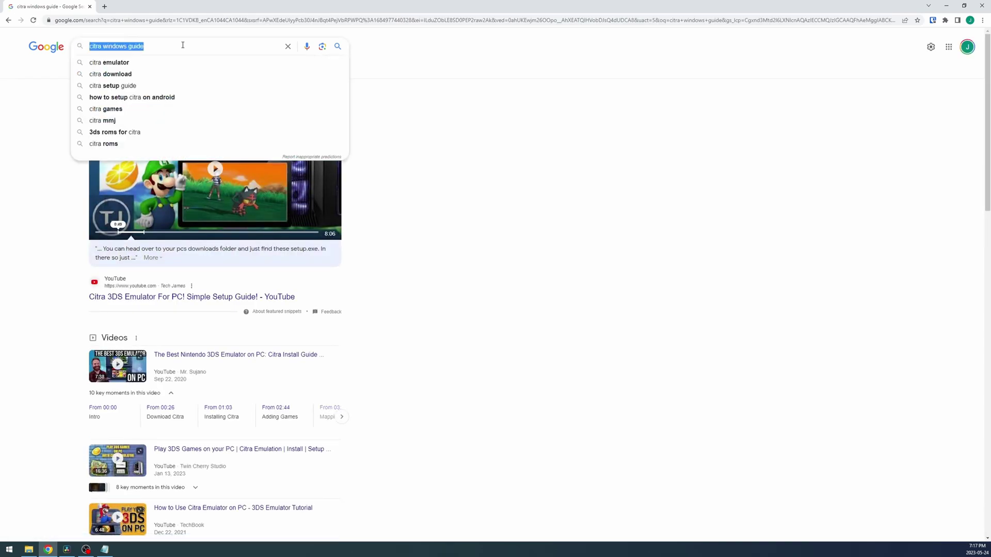
type("retroarch")
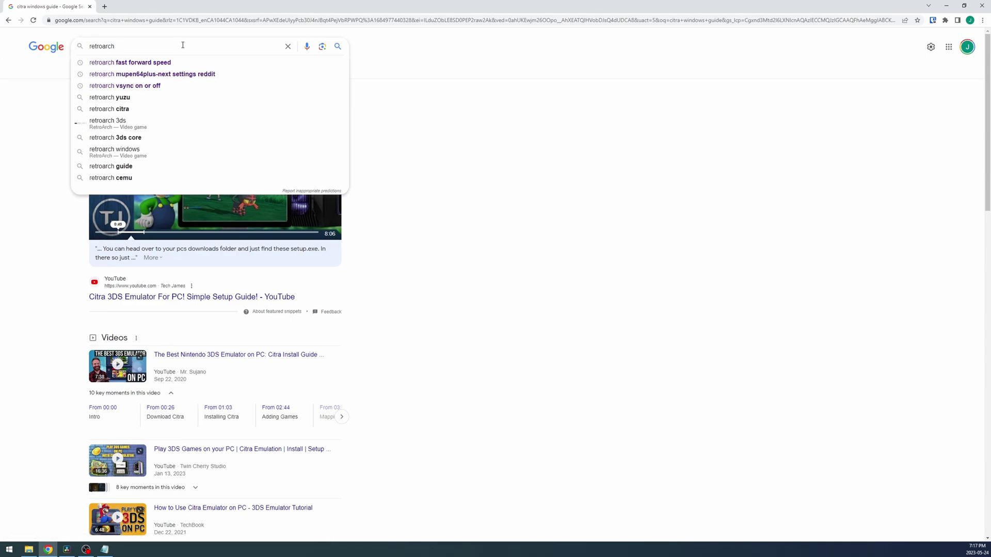
type(" guide")
key("Return")
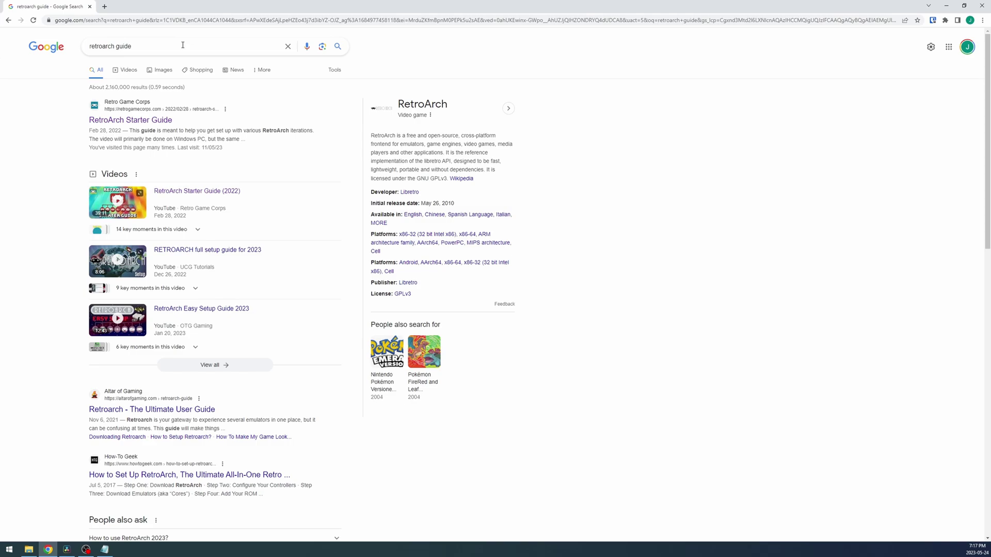
Step: Search Google for "duckstation windows guide"
left_click(182, 45)
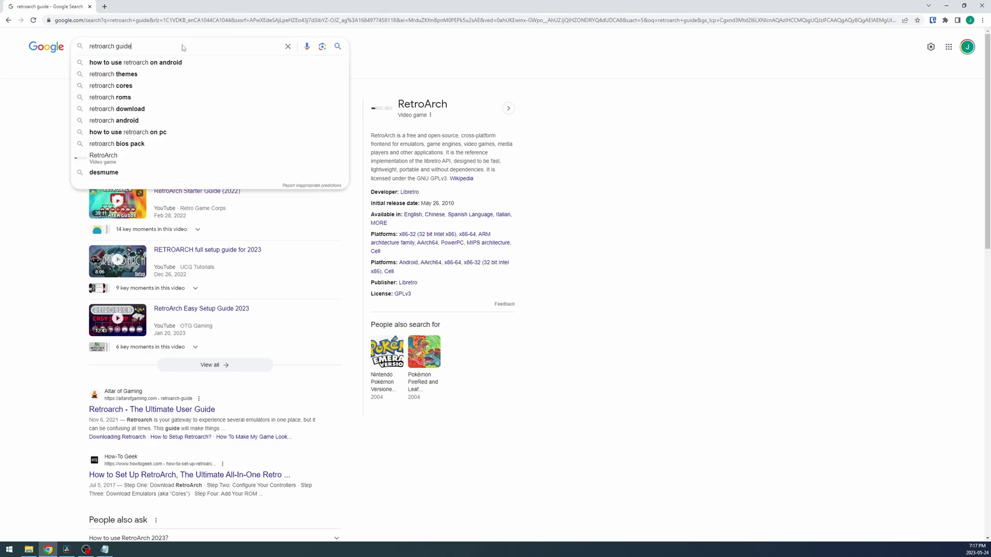
triple_click(182, 45)
type("duckstation windows guide")
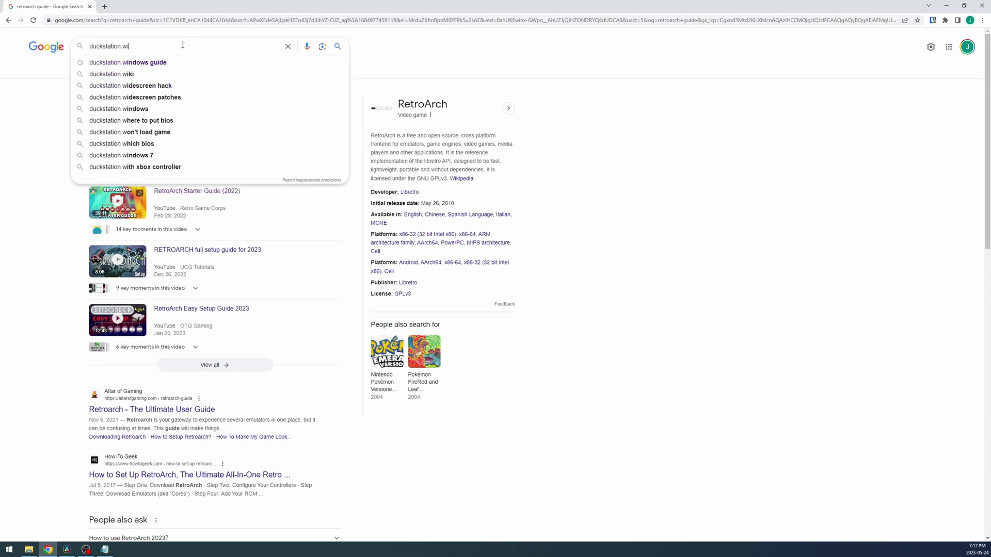
key("Return")
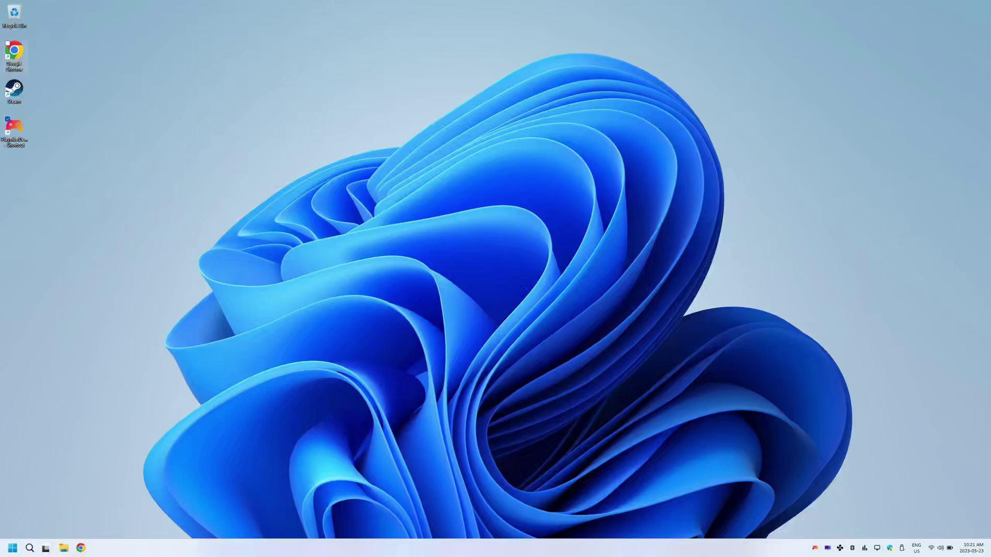
Step: Switch the Steam Deck controller mode to X360 and then back to Desktop
key("p")
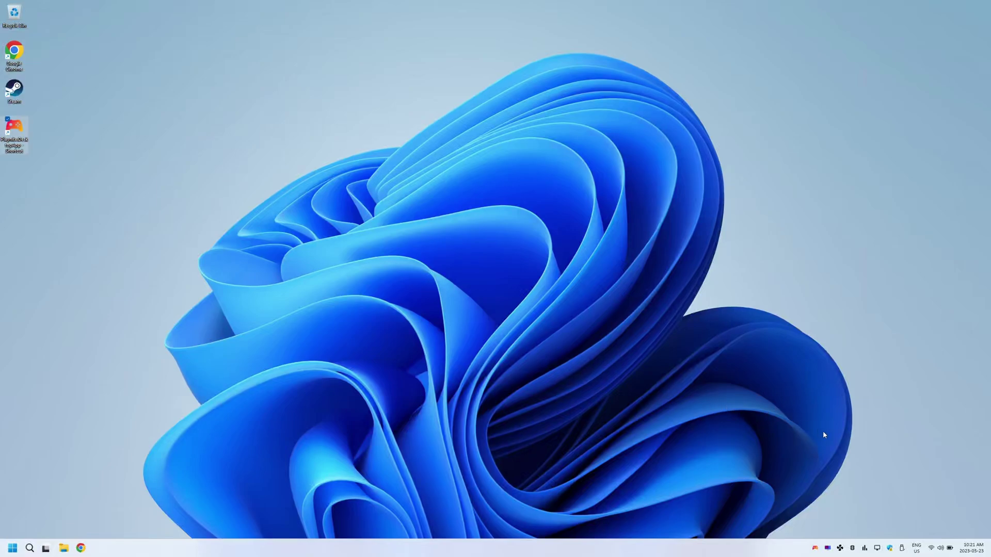
right_click(877, 548)
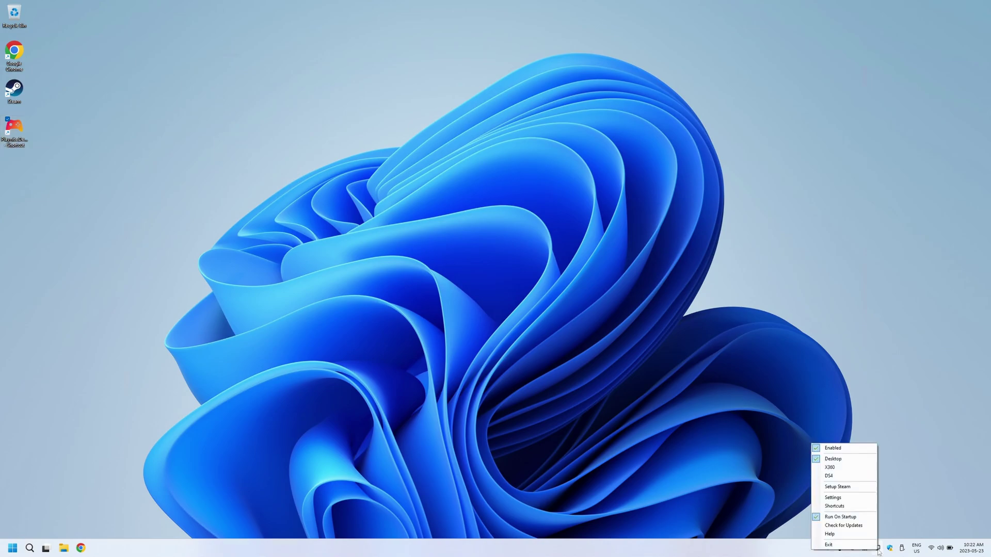
left_click(836, 471)
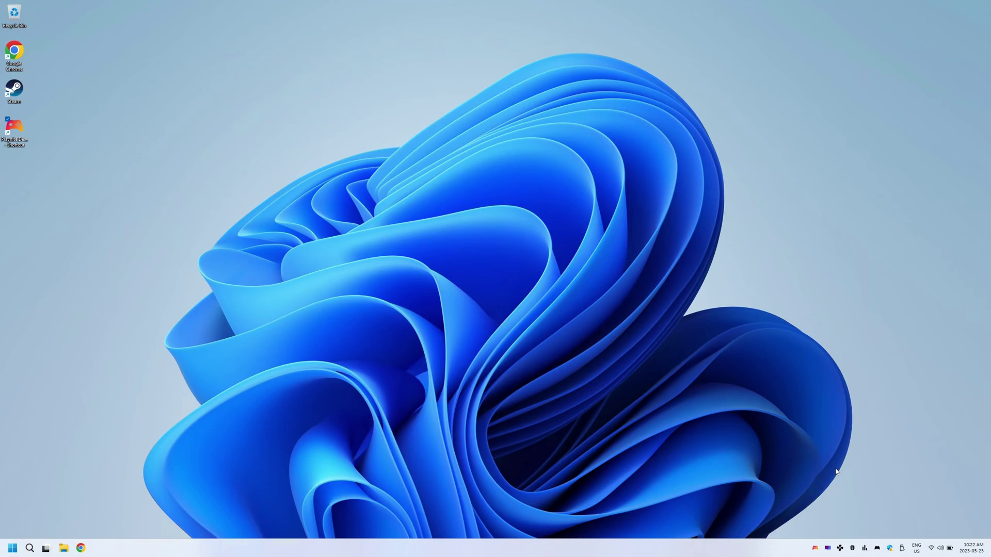
right_click(877, 548)
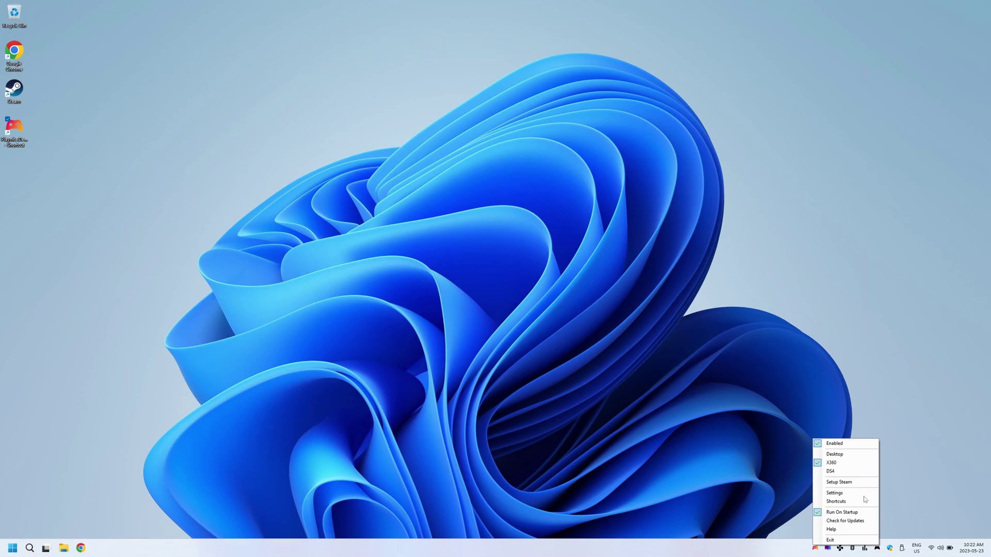
left_click(848, 456)
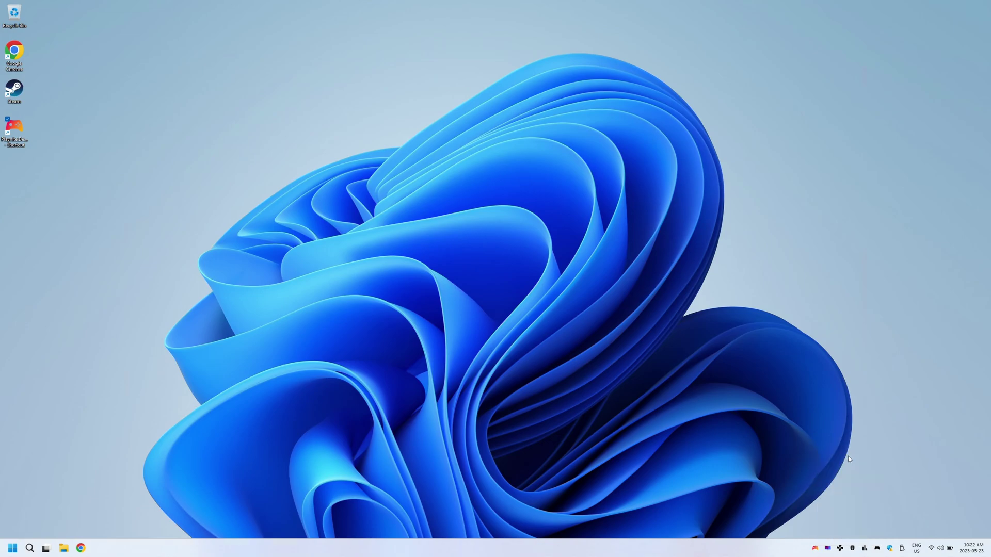
key("p")
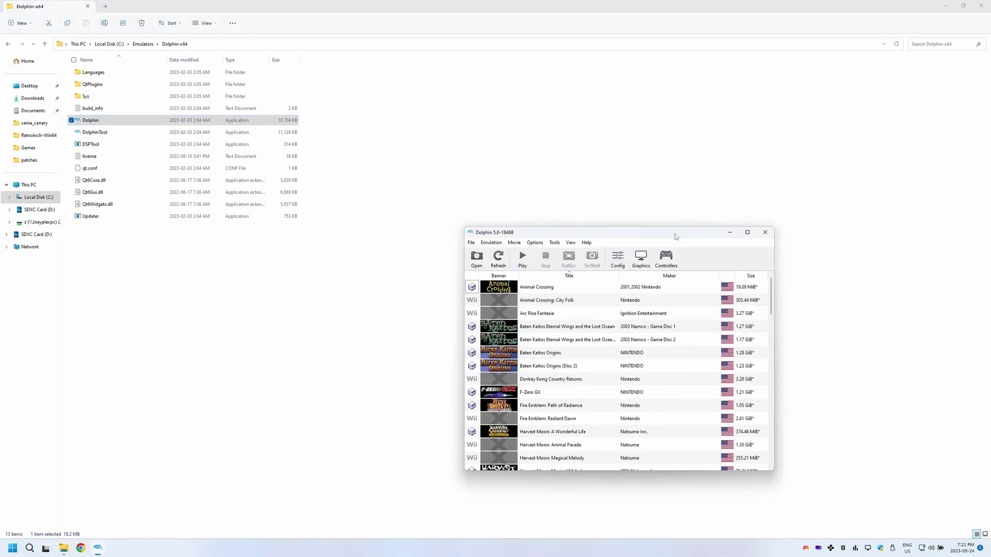
Step: Check the input device of the Port 1 GameCube controller in Dolphin while in Desktop mode, and close Dolphin
left_click(667, 257)
left_click(661, 236)
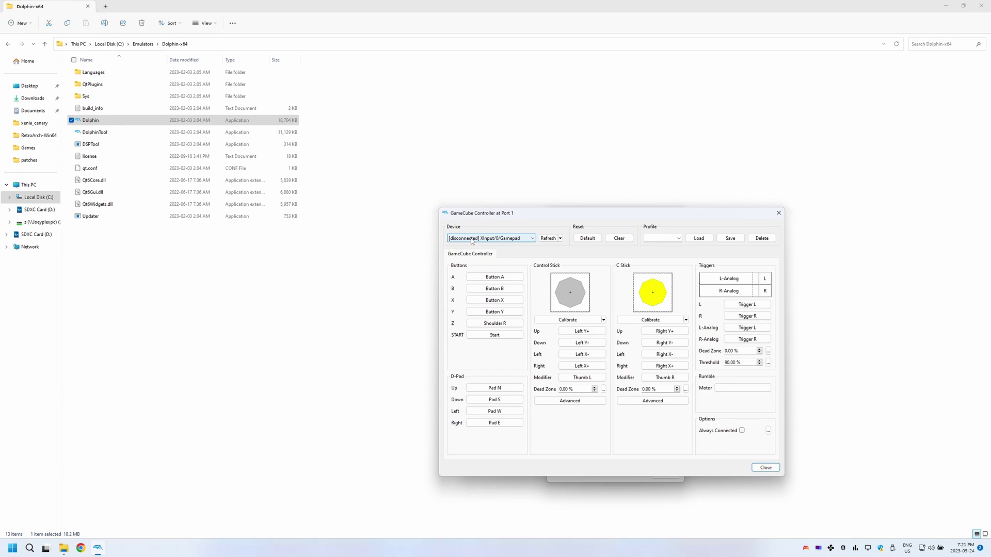
left_click_drag(535, 215, 460, 132)
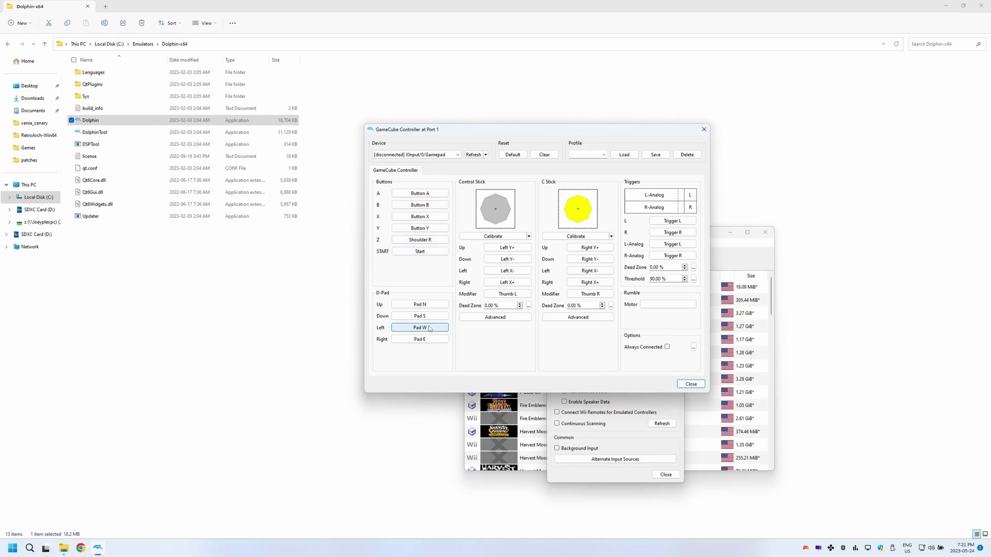
left_click(692, 384)
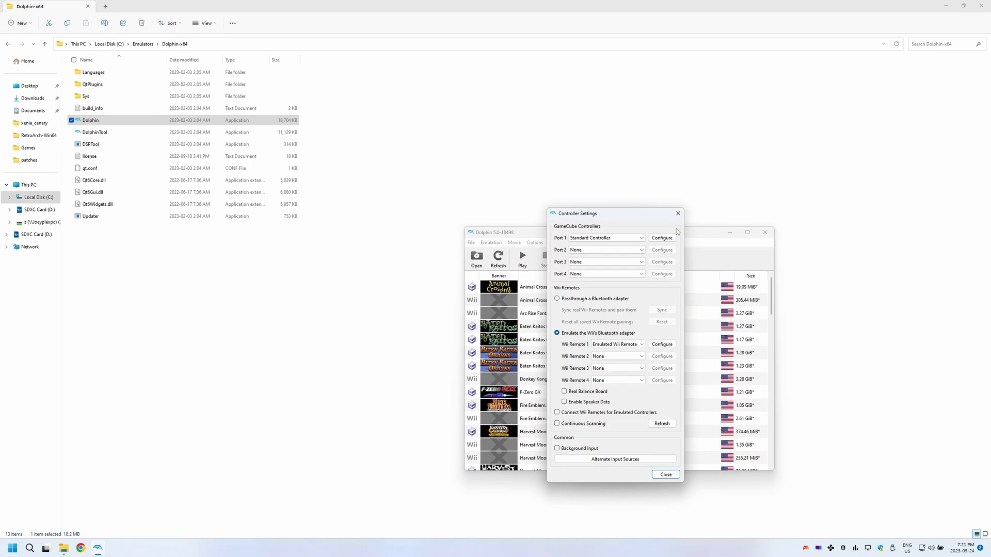
left_click(678, 212)
left_click(763, 233)
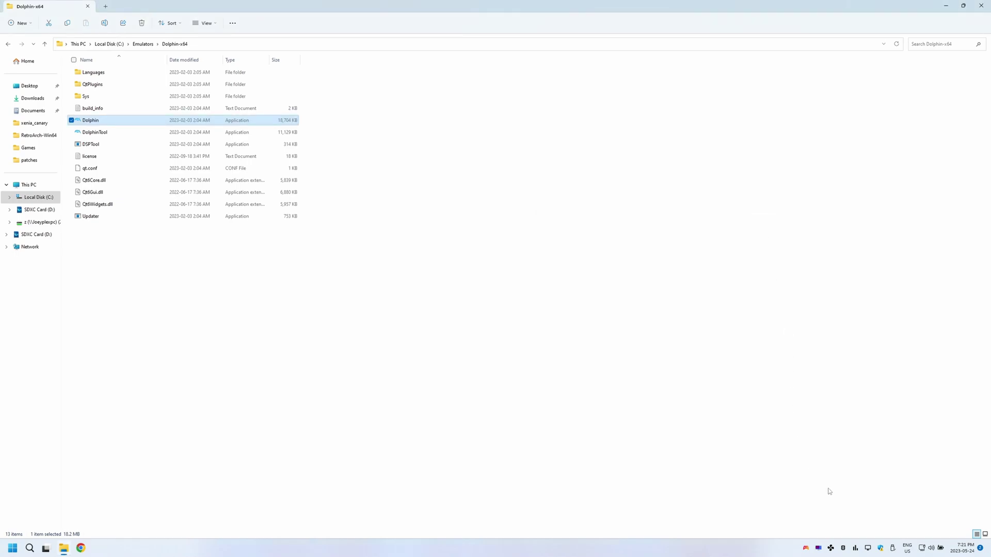
Step: Set the Steam Deck controller mode to X360 and relaunch Dolphin from its Dolphin-x64 folder
right_click(868, 548)
left_click(849, 469)
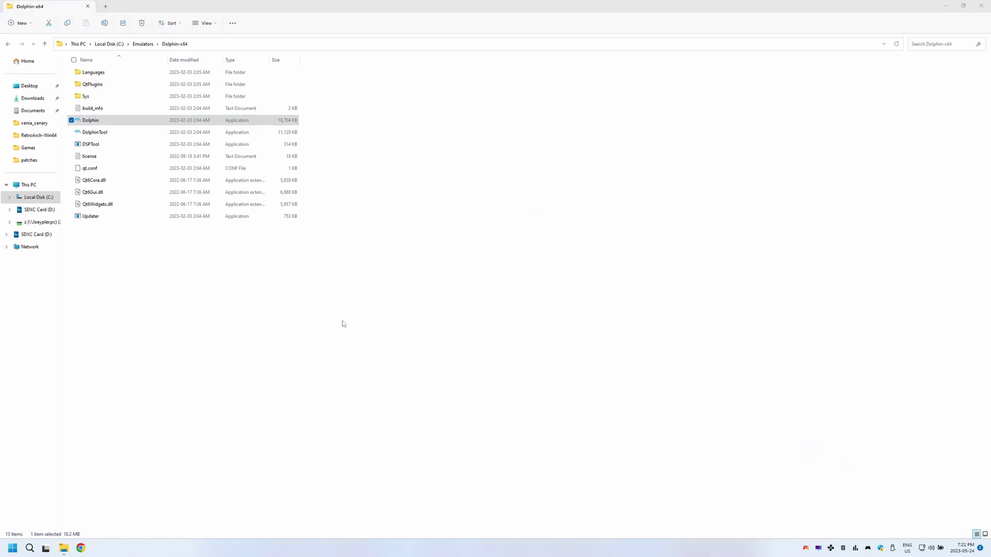
left_click(187, 252)
left_click(95, 125)
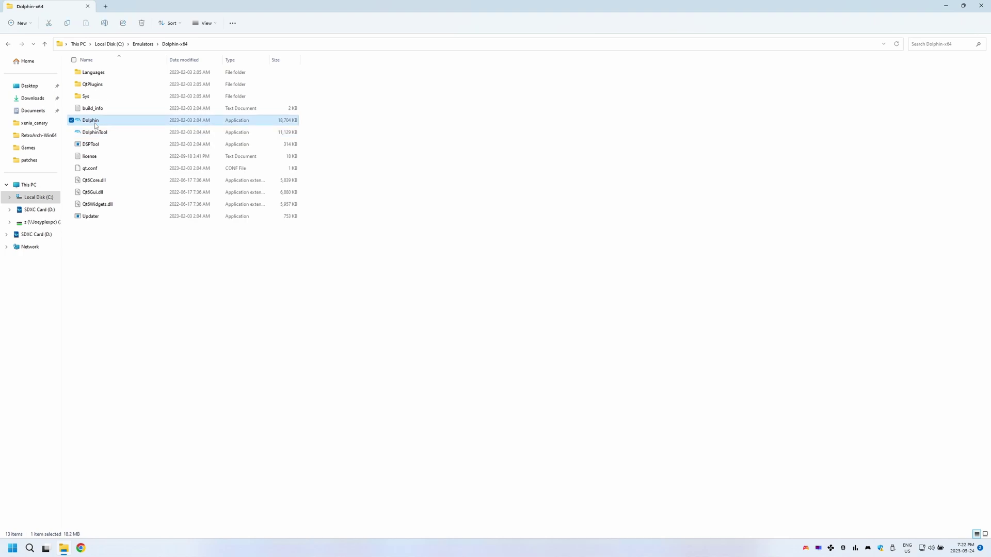
double_click(96, 126)
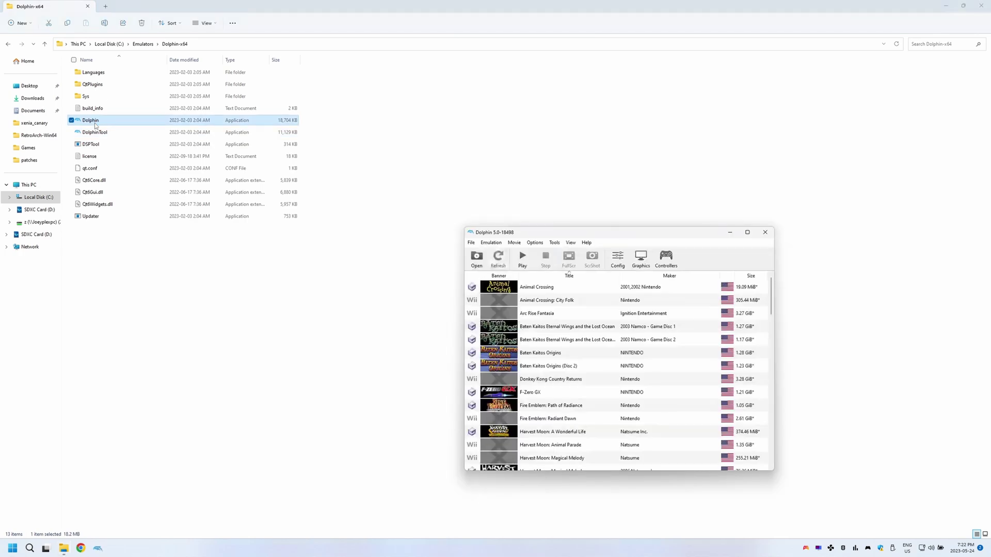
Step: Review the available input devices for the Port 1 GameCube controller in Dolphin, keeping XInput/0/Gamepad, and close the controller settings
left_click(664, 260)
left_click(662, 238)
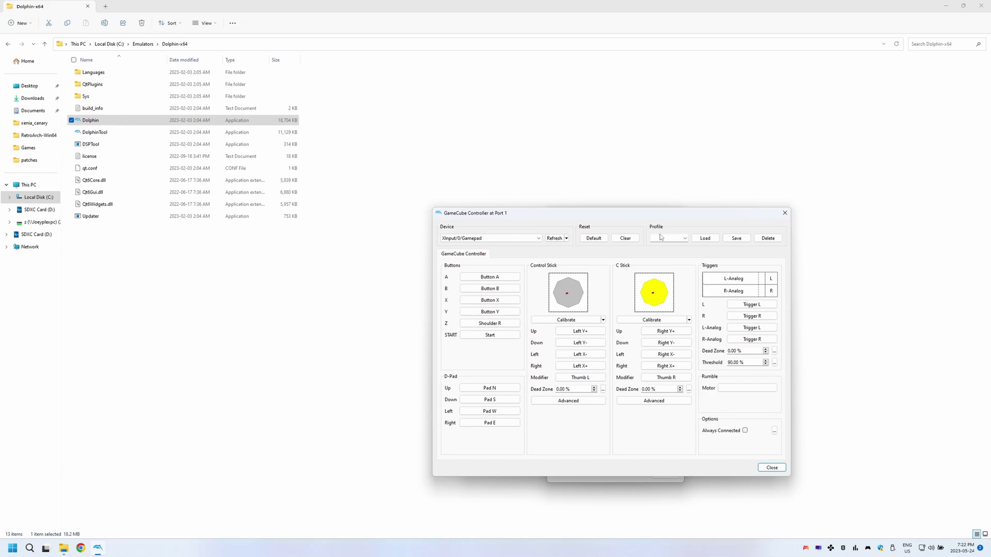
left_click(530, 239)
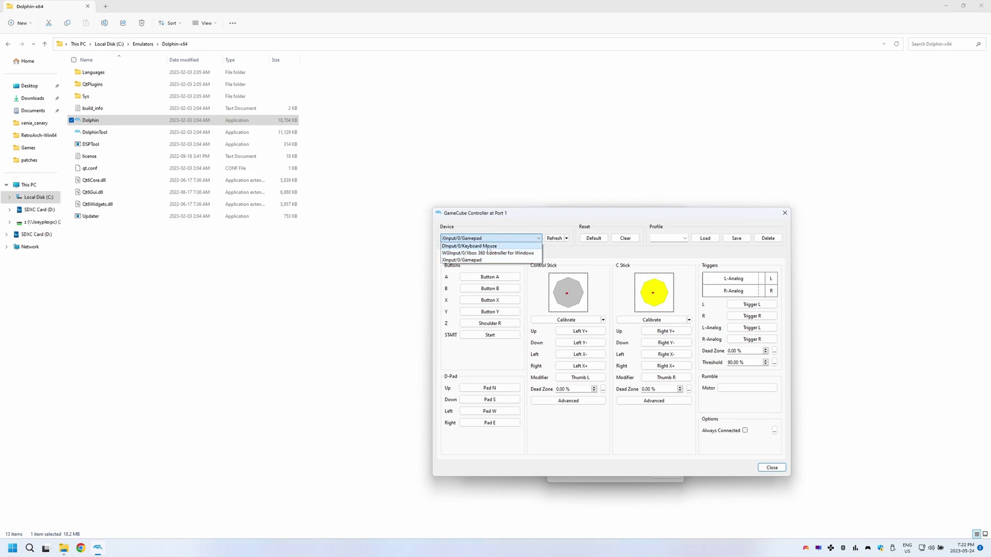
left_click(560, 219)
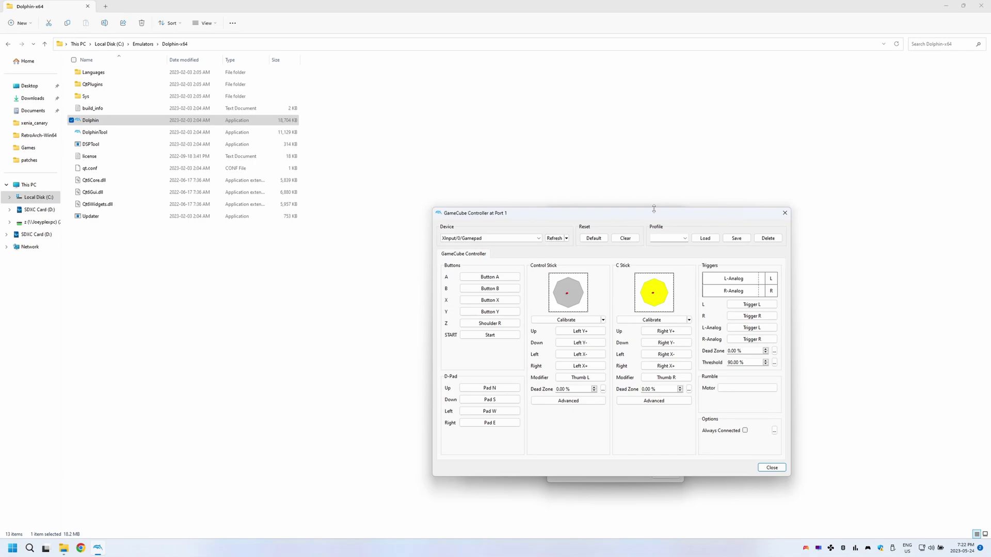
left_click(771, 468)
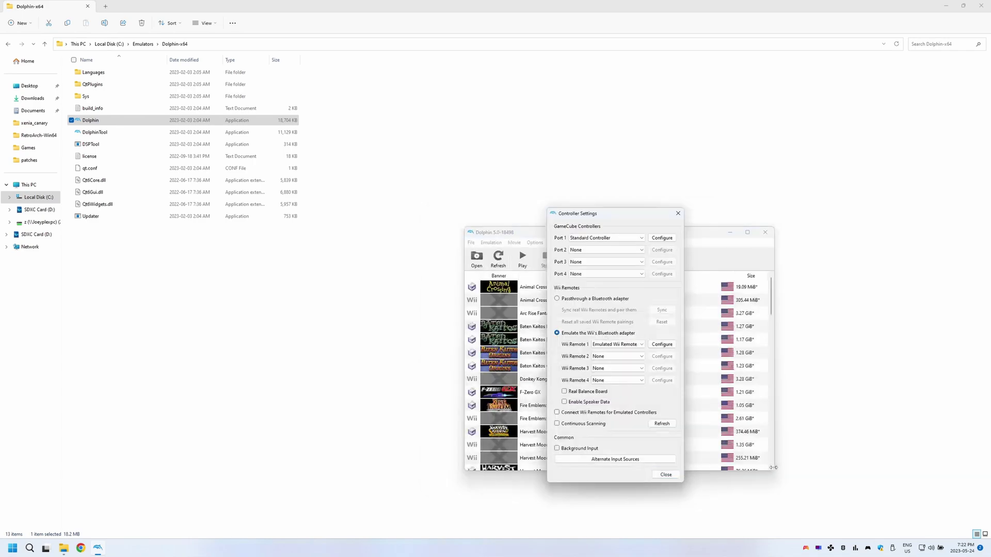
left_click(666, 474)
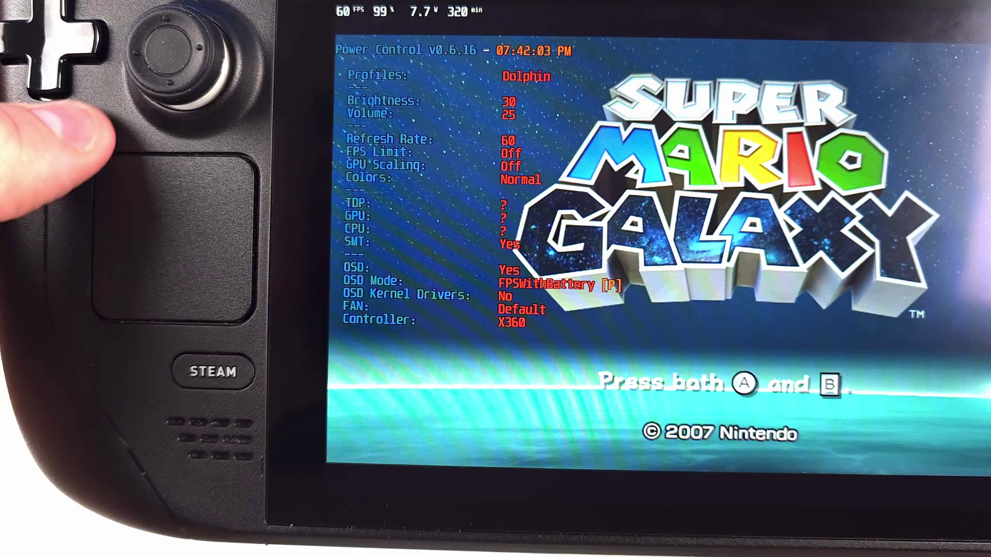
Step: In the Power Control overlay on the running game, cycle the Controller setting to DS4 and on to the following option
key("Down")
key("Down")
key("Down")
key("Down")
key("Down")
key("Down")
key("Down")
key("Down")
key("Down")
key("Down")
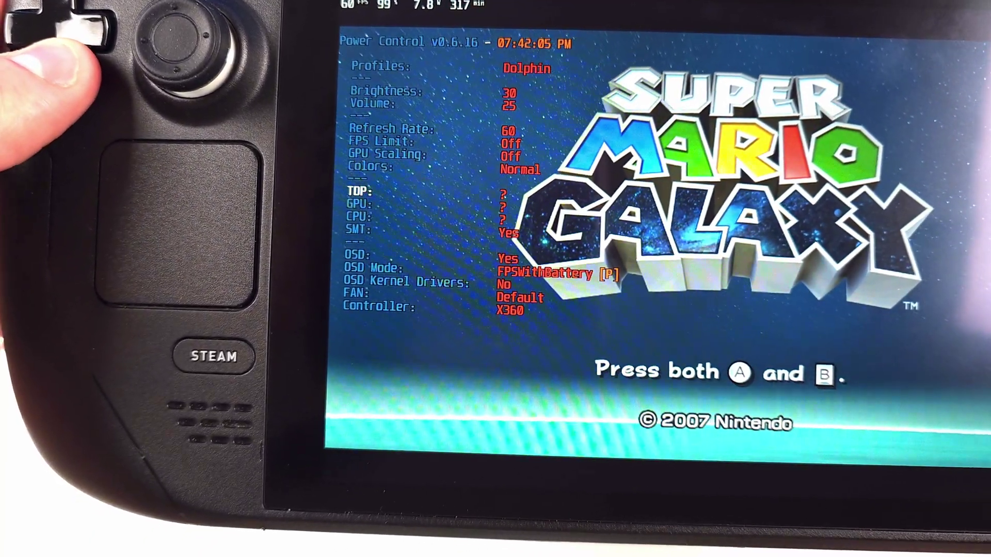
key("Down")
key("Down")
key("Down")
key("Down")
key("Down")
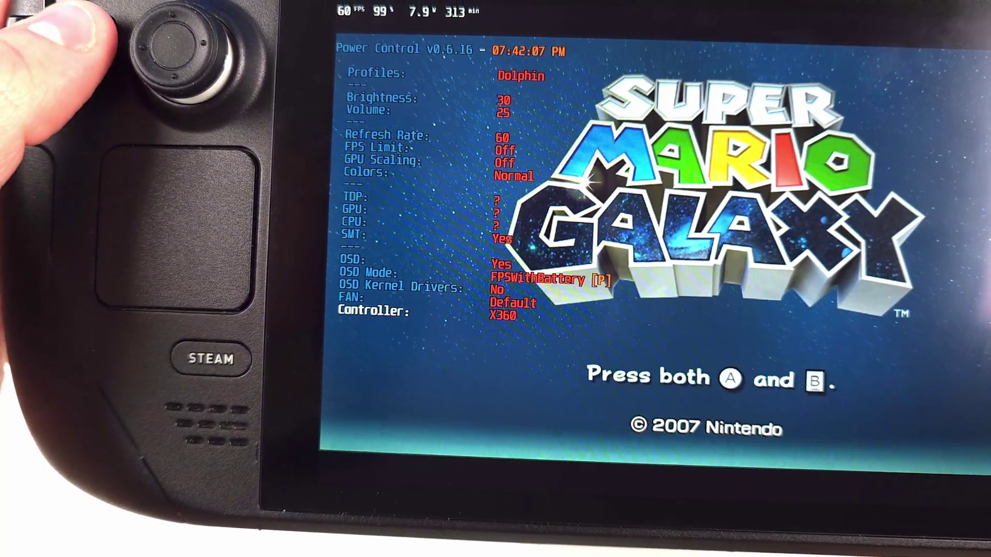
key("Right")
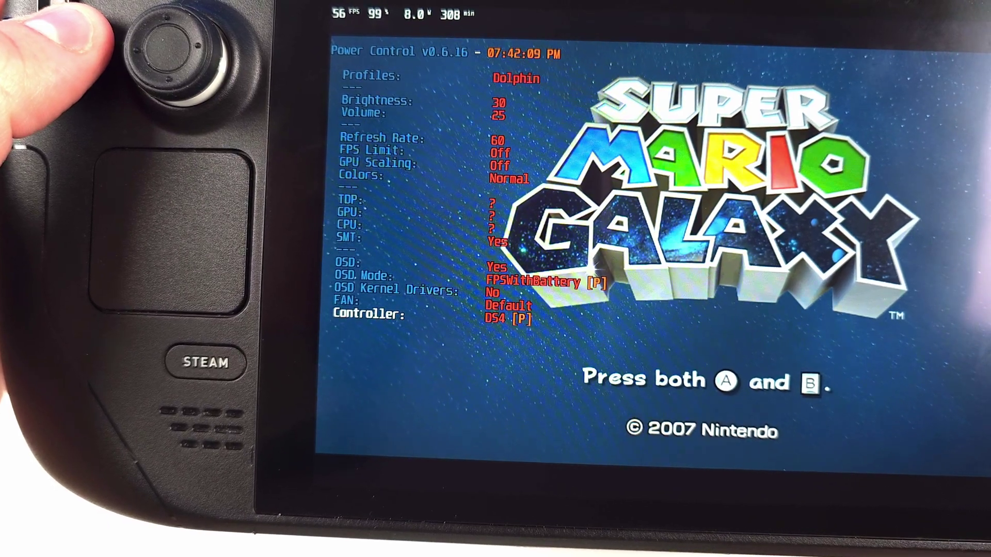
key("Right")
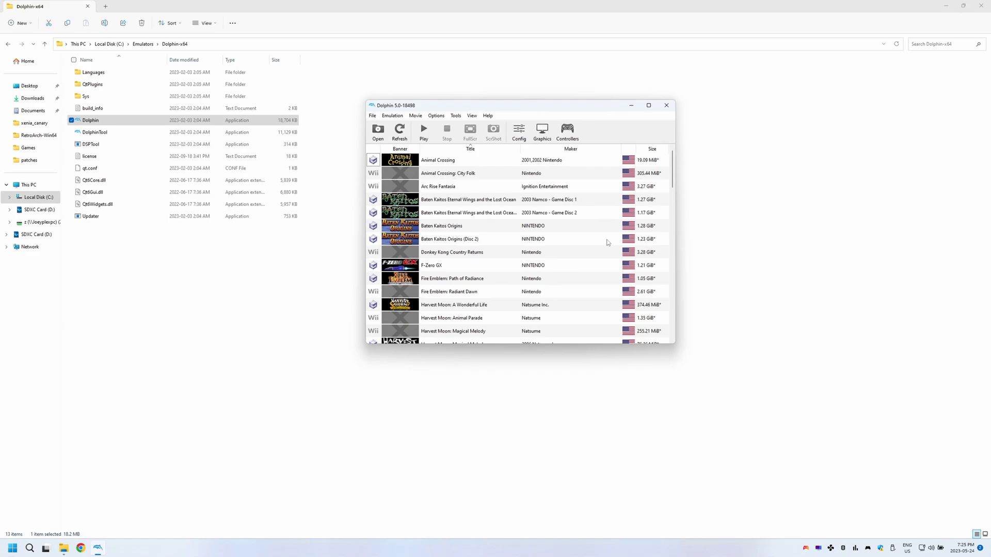
Step: Review the game folders for GameCube and Wii in Dolphin's path settings, and browse the game list
left_click(522, 132)
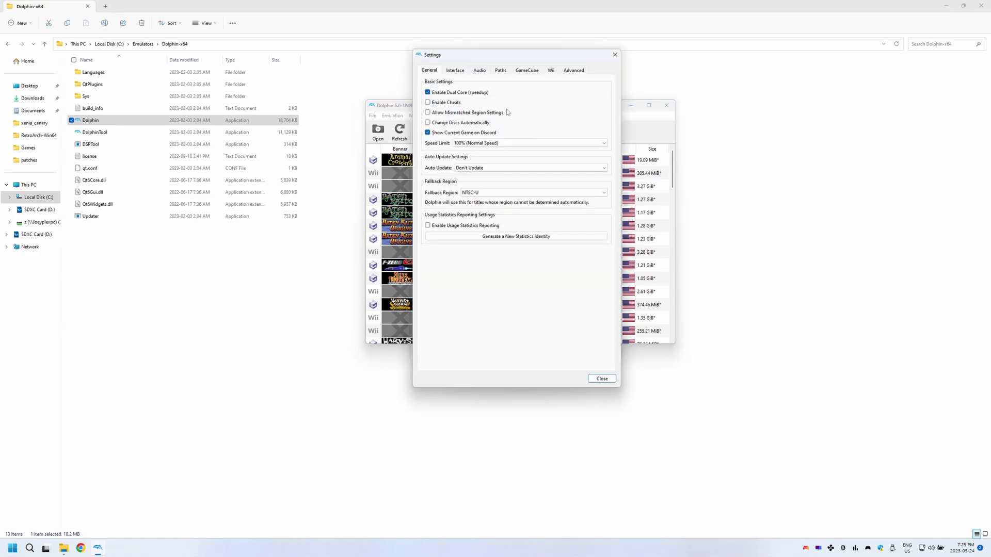
left_click(500, 71)
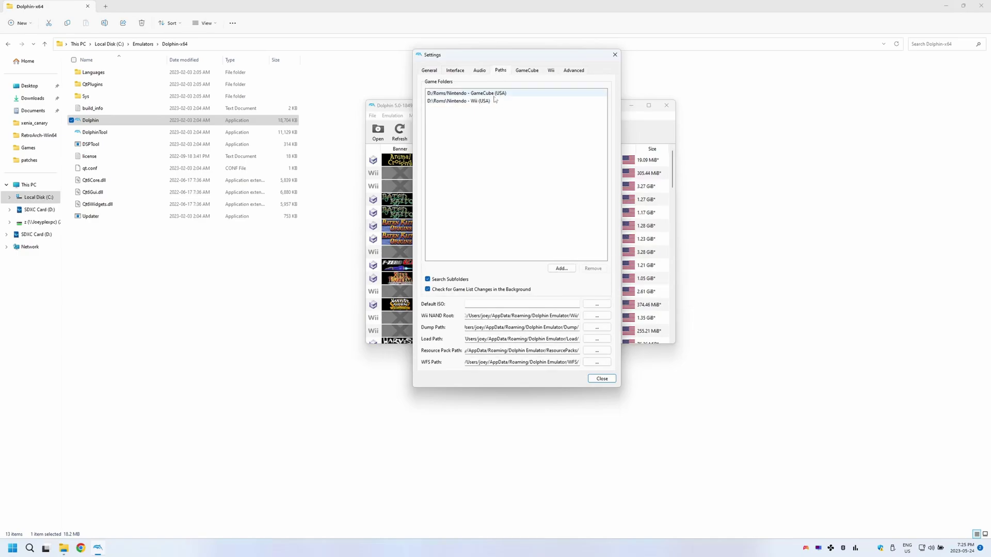
left_click(614, 55)
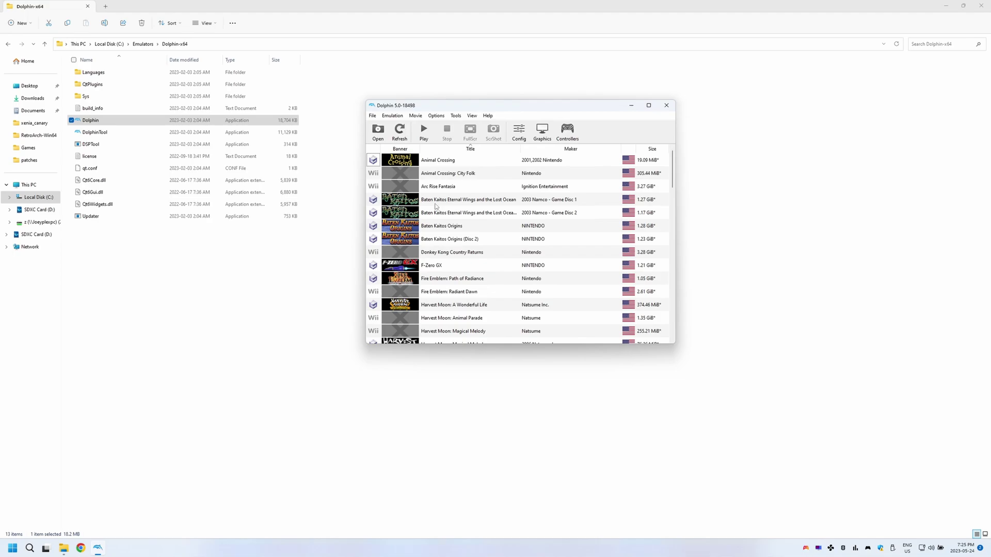
scroll(435, 206, "down", 5)
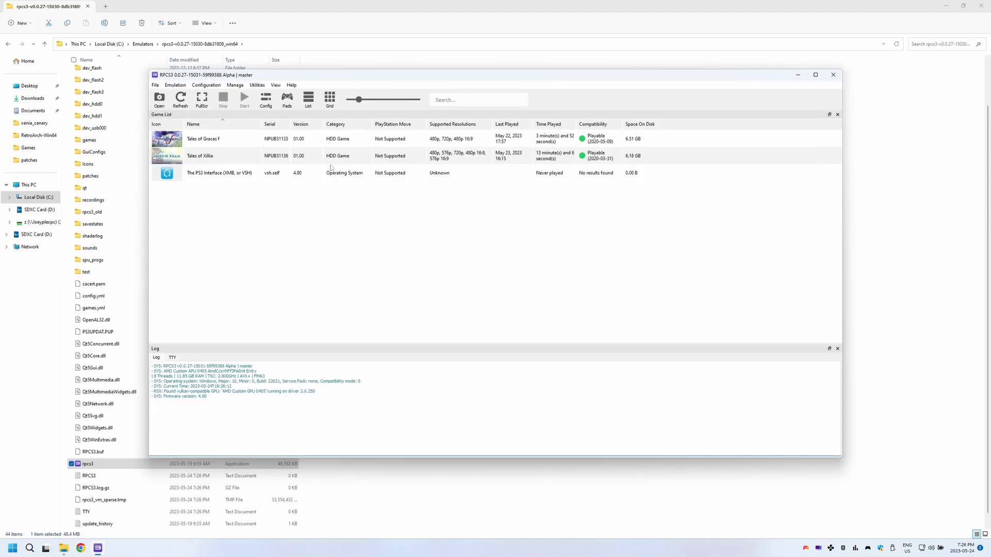
Step: Review RPCS3's emulator settings for exiting and fullscreen, and the GUI options for the exit game dialog and startup update checks
left_click(268, 98)
left_click(497, 147)
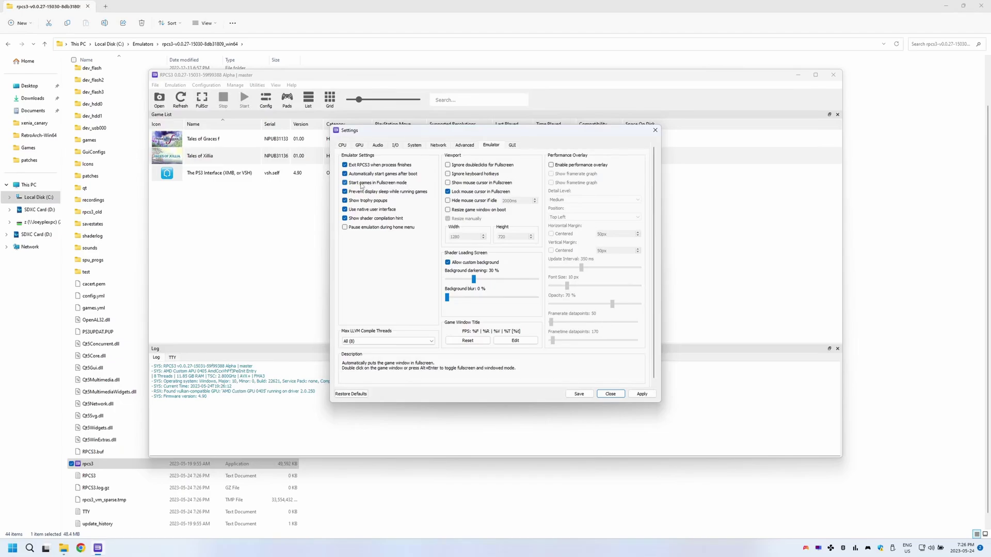
left_click(465, 145)
left_click(510, 146)
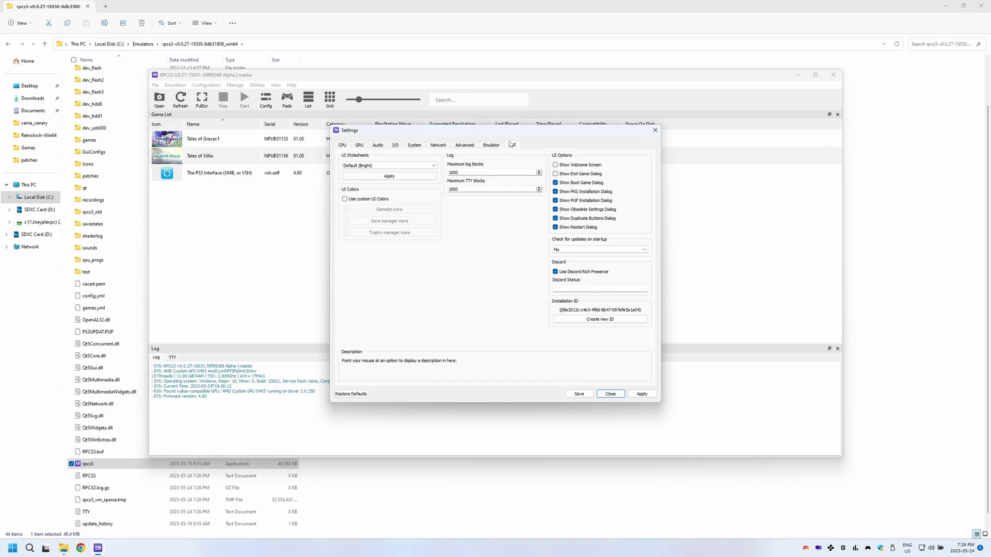
mouse_move(563, 173)
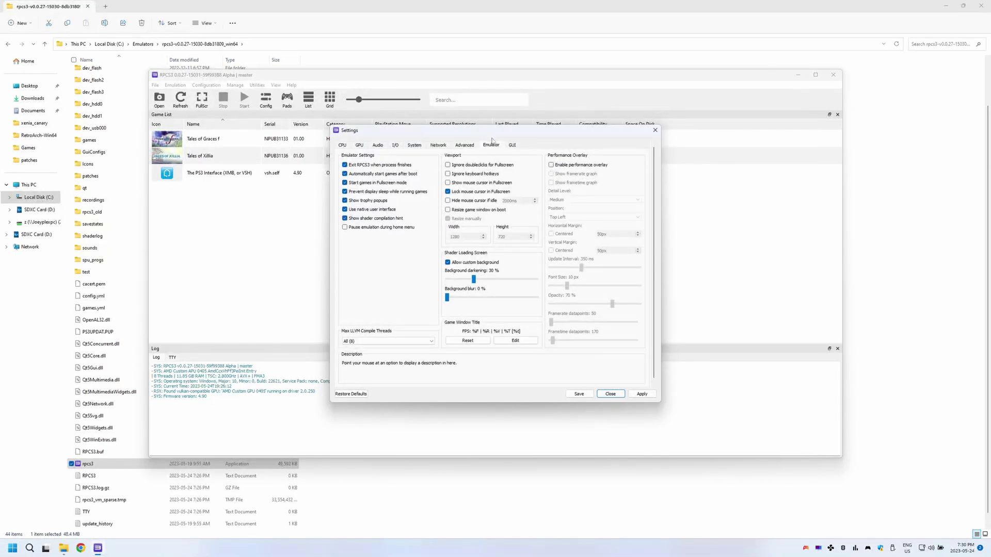
left_click(512, 145)
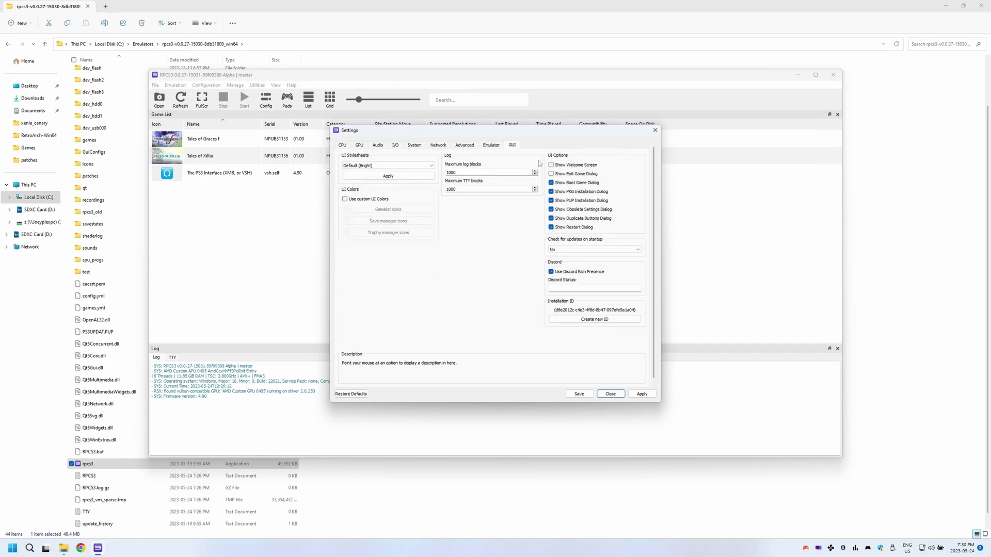
left_click(576, 251)
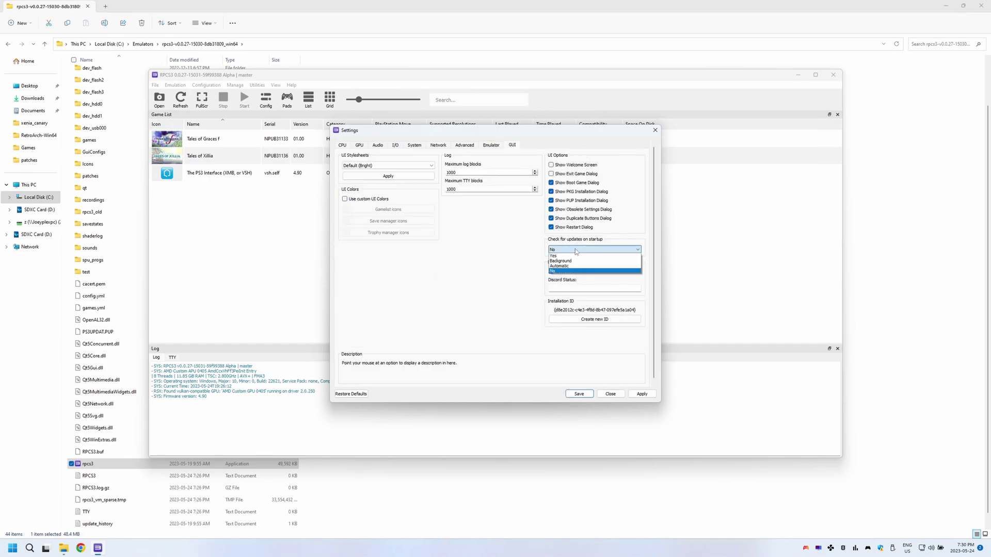
left_click(576, 251)
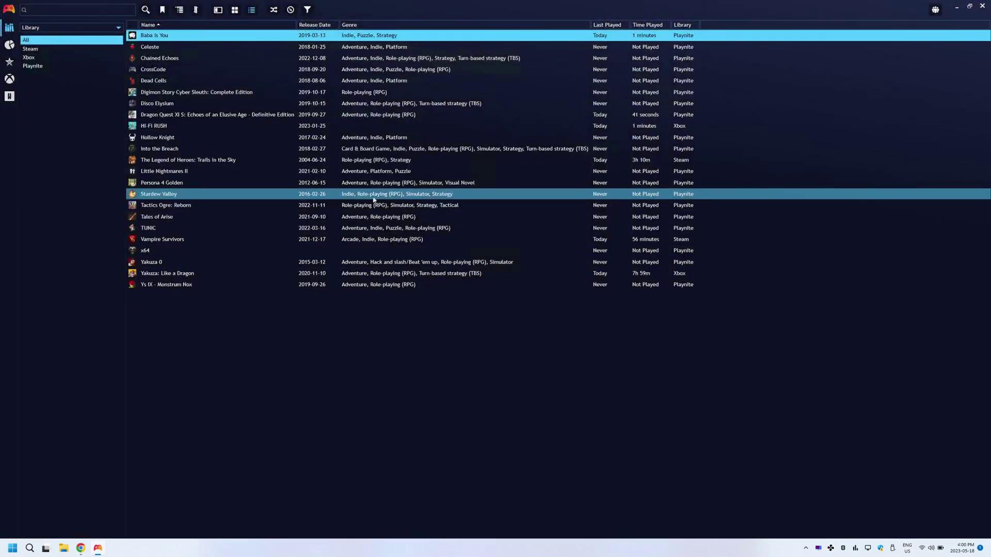
Step: In Playnite's emulator configuration, scan the C:\Emulators folder and import the Xenia emulator
left_click(9, 11)
mouse_move(88, 37)
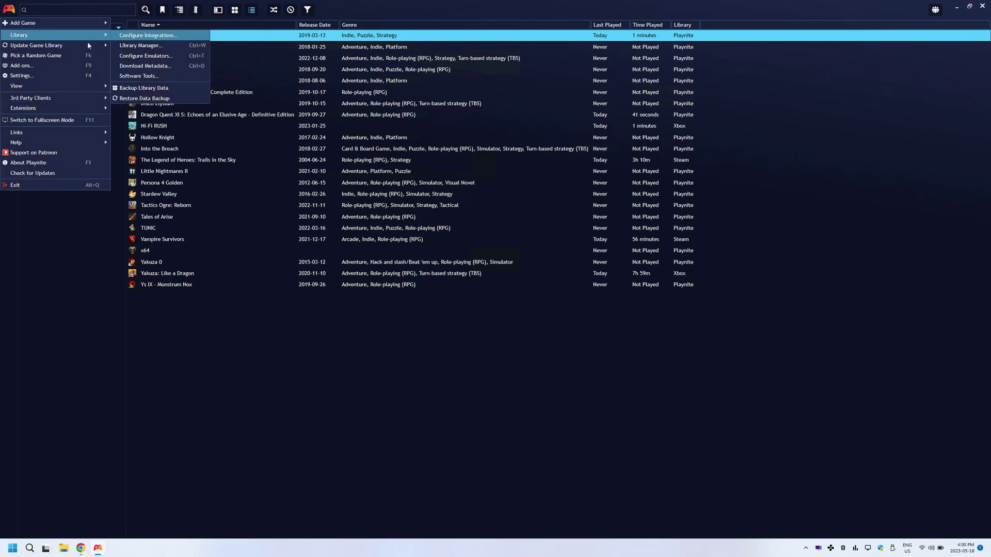
left_click(147, 55)
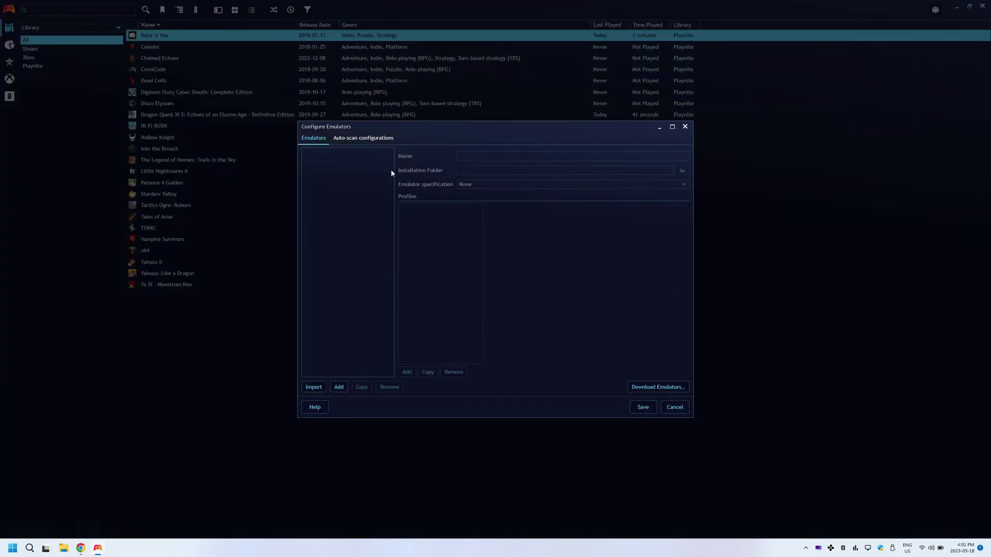
left_click(313, 387)
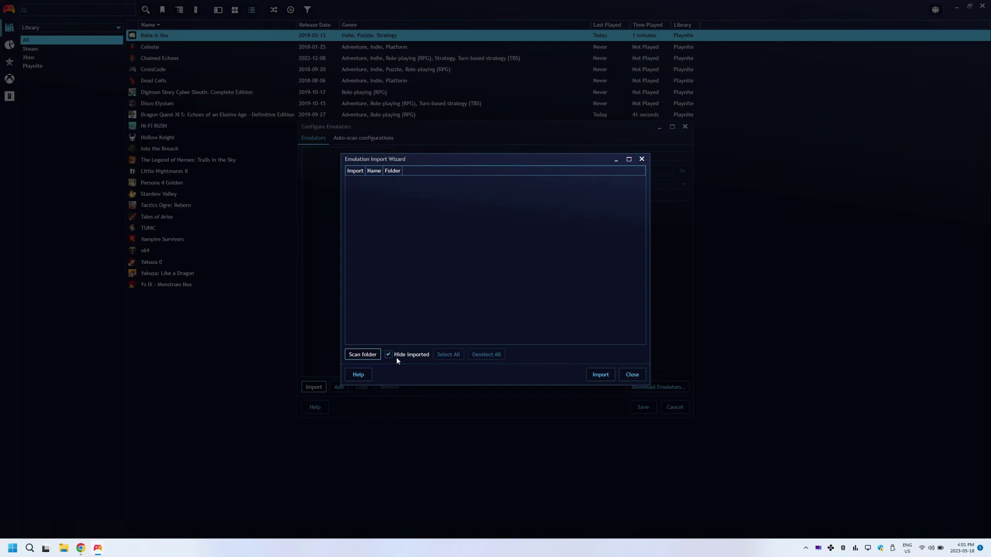
left_click(366, 357)
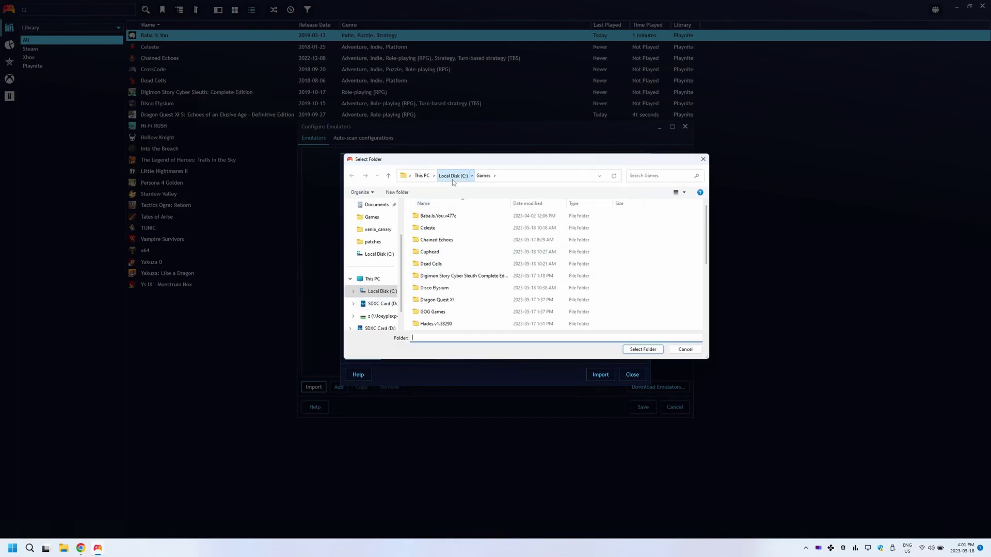
left_click(452, 177)
double_click(441, 228)
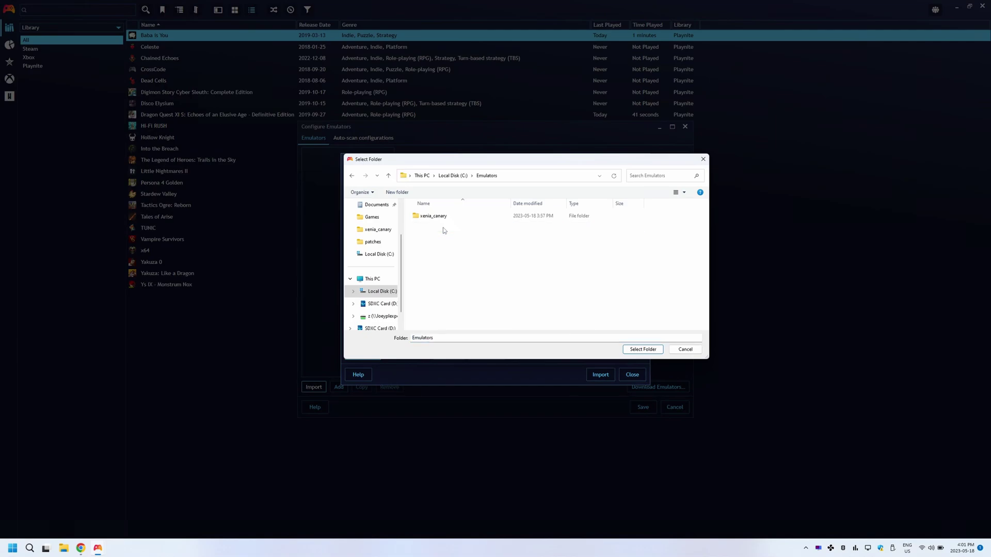
left_click(641, 349)
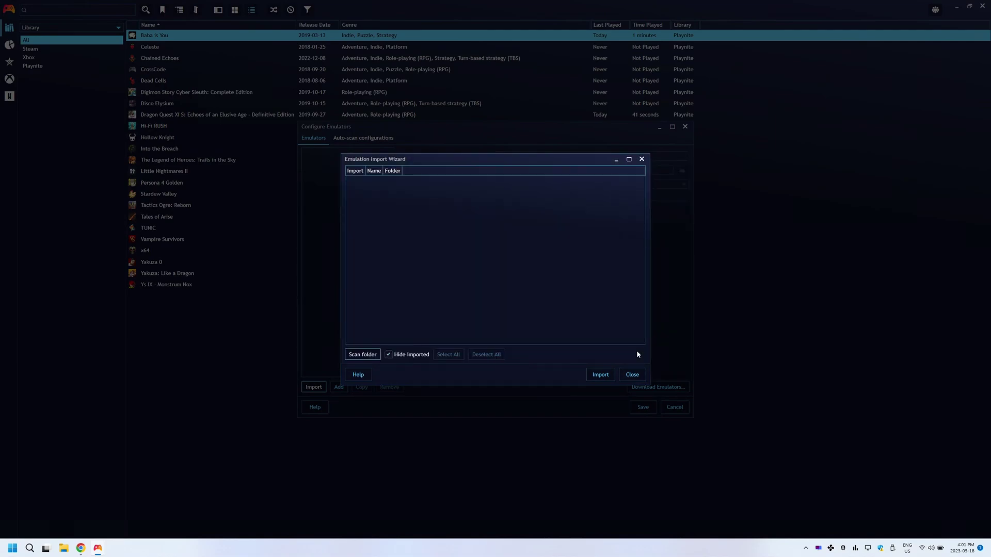
left_click(600, 375)
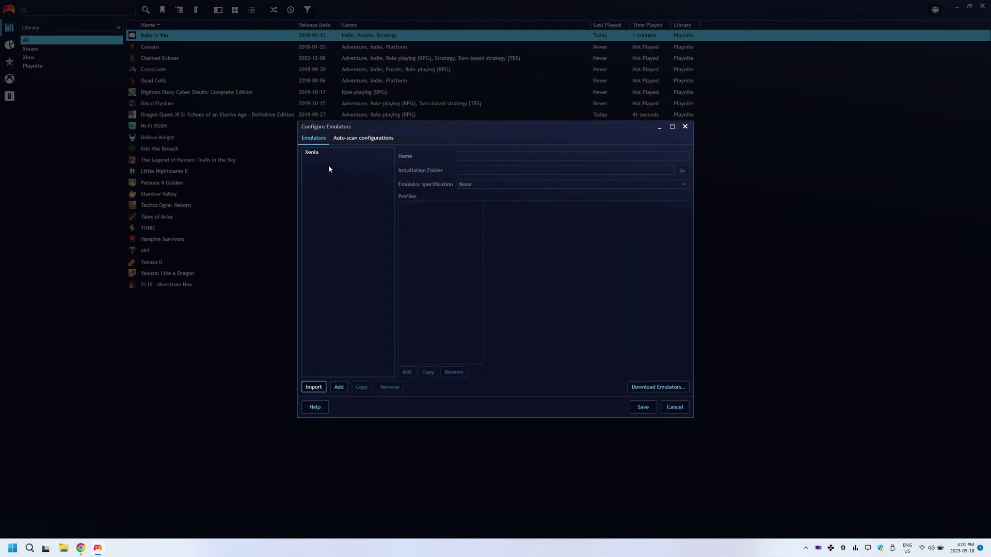
Step: Check the imported Xenia entry and its built-in Canary profile, and save the emulator configuration
left_click(322, 155)
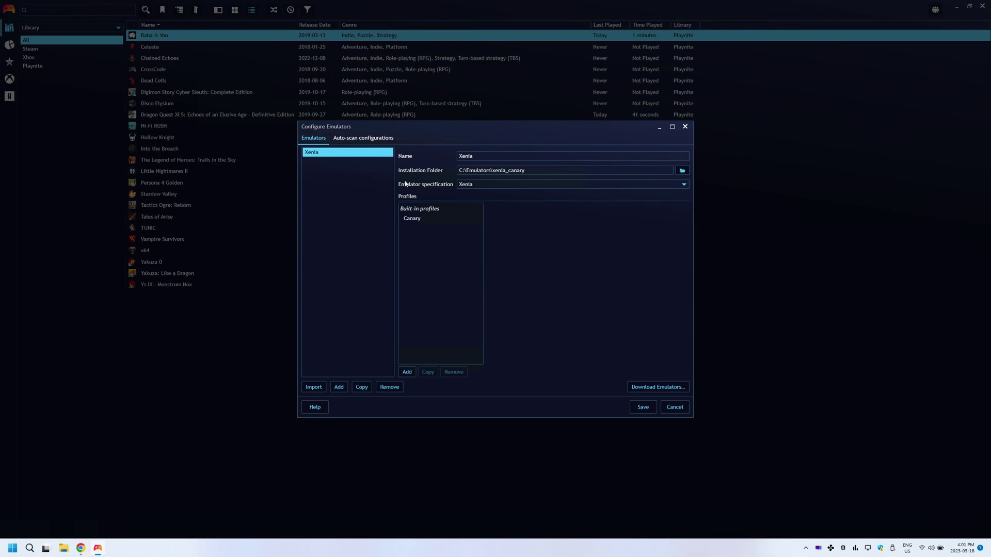
left_click(427, 219)
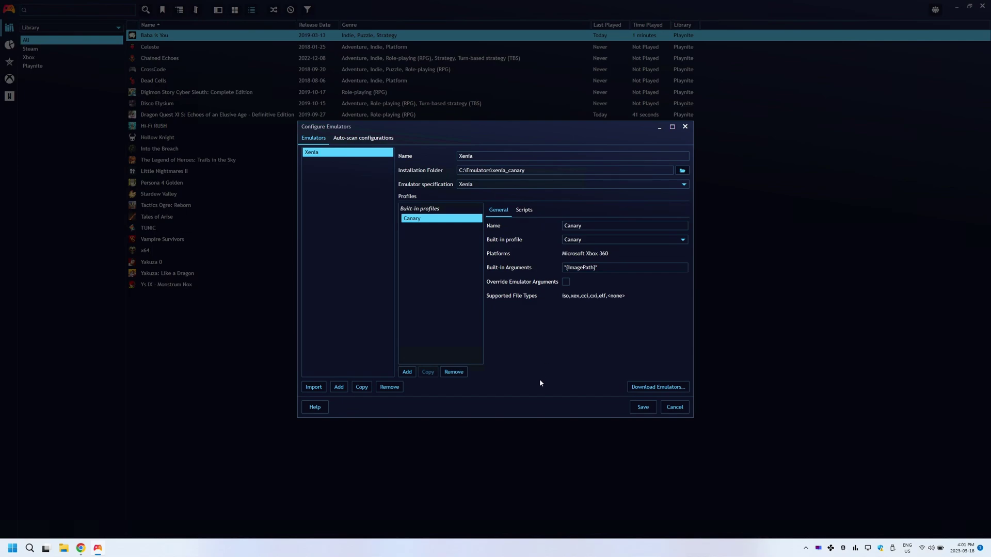
left_click(643, 407)
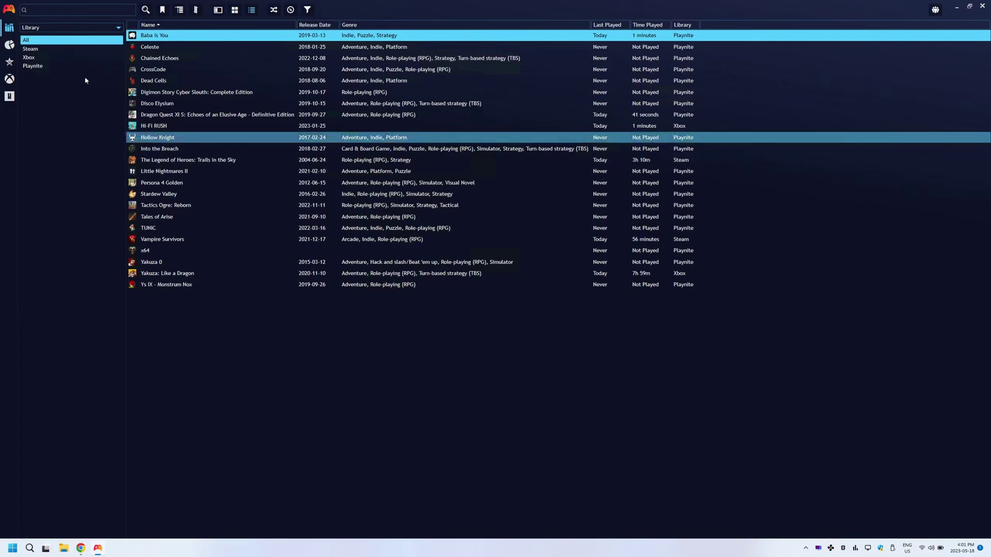
Step: Start adding emulated games with a new scanner that uses the Xenia emulator and its Canary profile
left_click(11, 13)
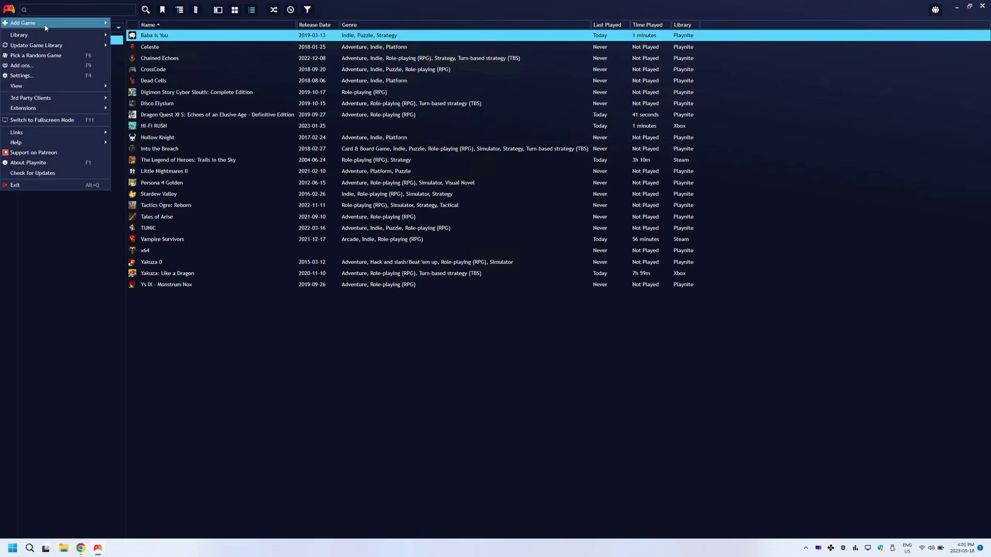
mouse_move(51, 23)
left_click(139, 46)
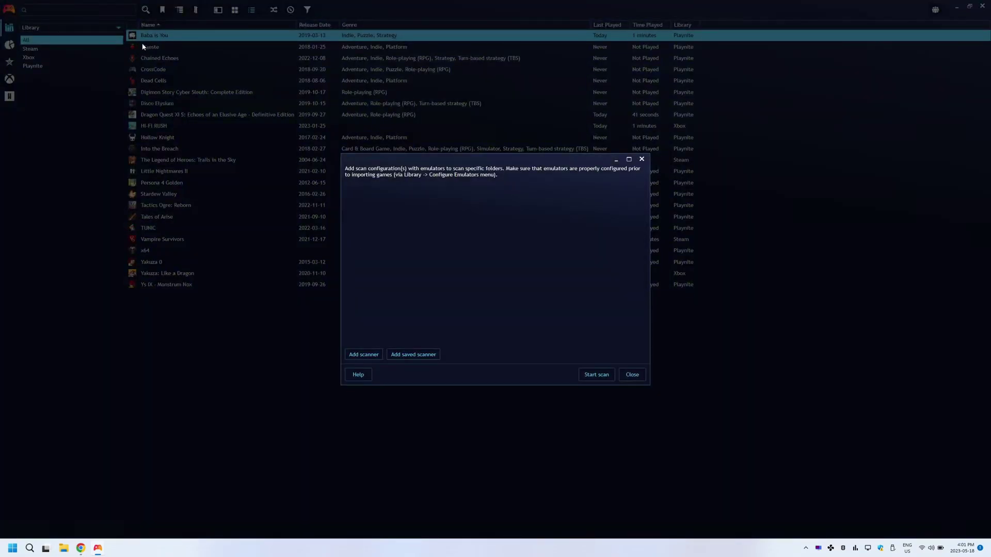
left_click(373, 356)
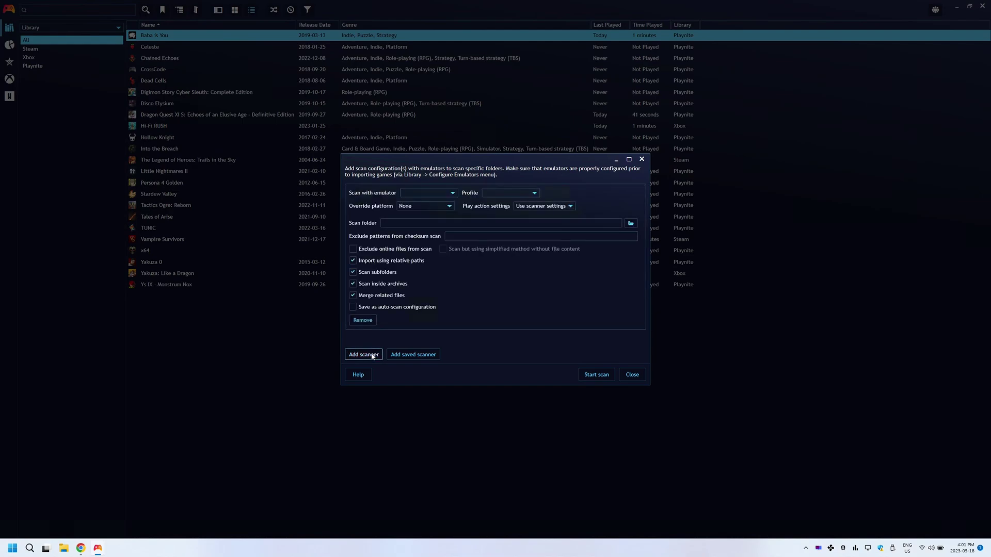
left_click(454, 195)
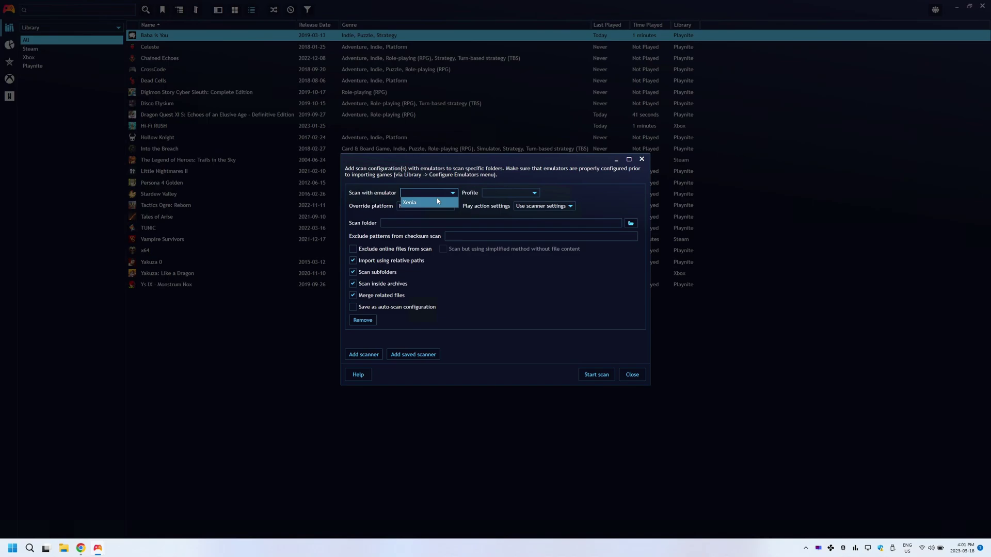
left_click(437, 202)
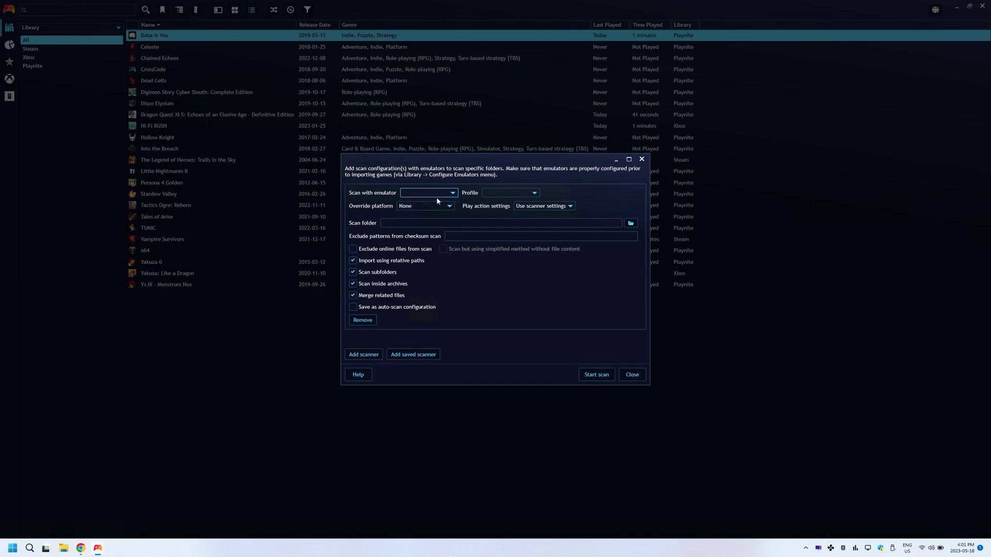
left_click(538, 194)
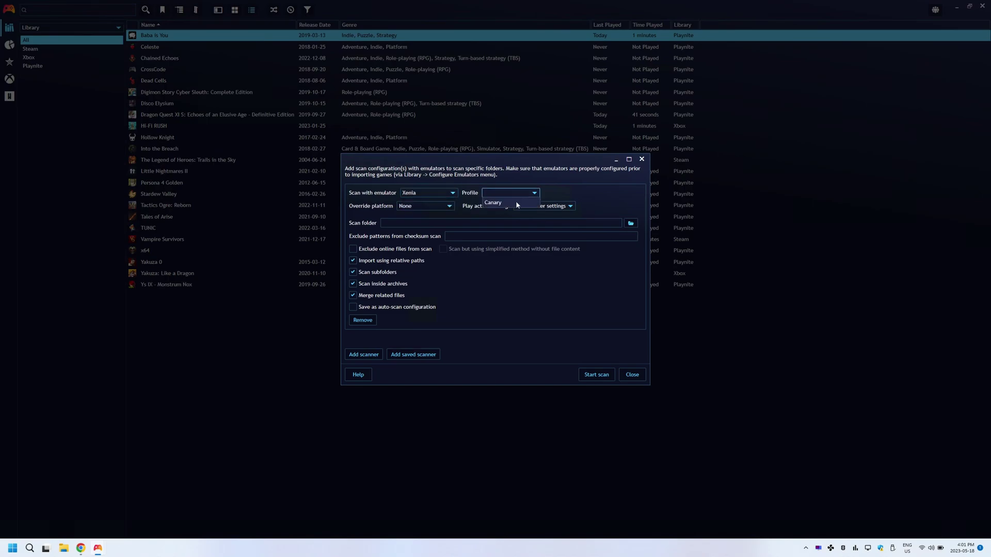
left_click(516, 202)
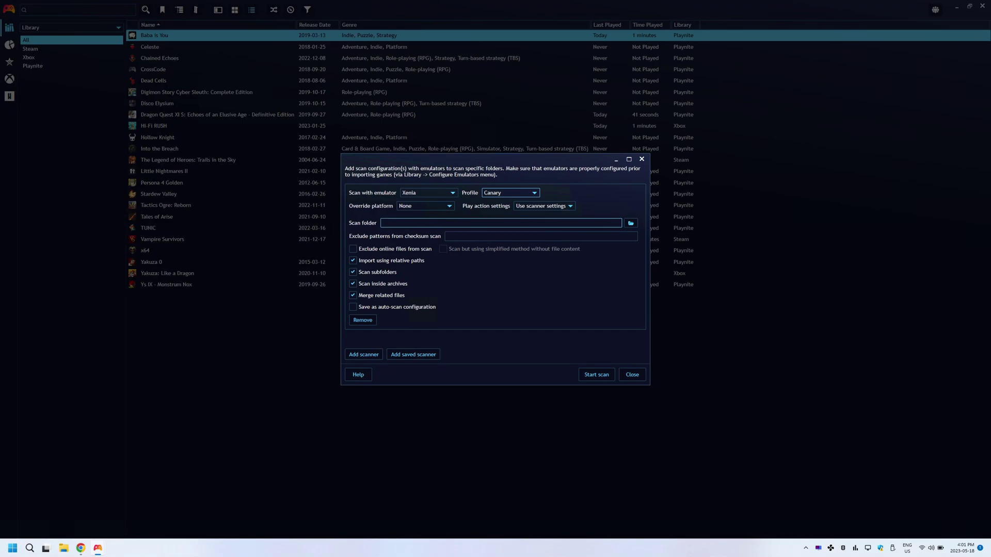
Step: Set the scanner's scan folder to C:\Roms\Microsoft - Xbox 360
left_click(631, 223)
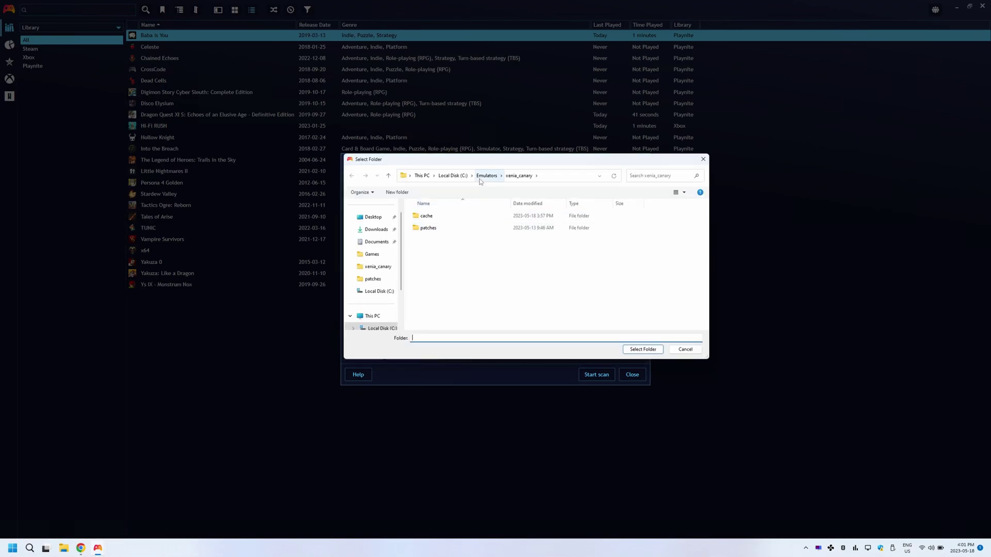
left_click(453, 176)
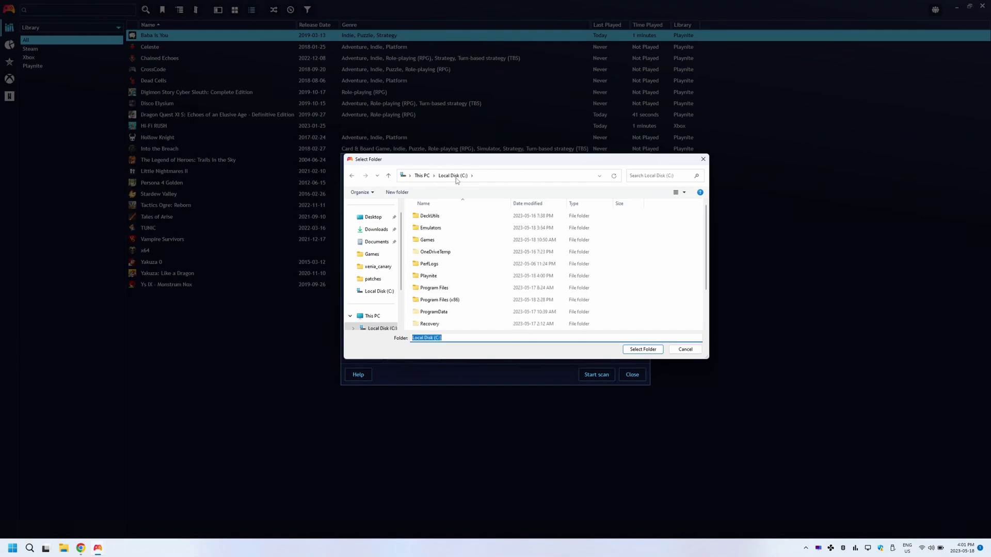
scroll(455, 262, "down", 2)
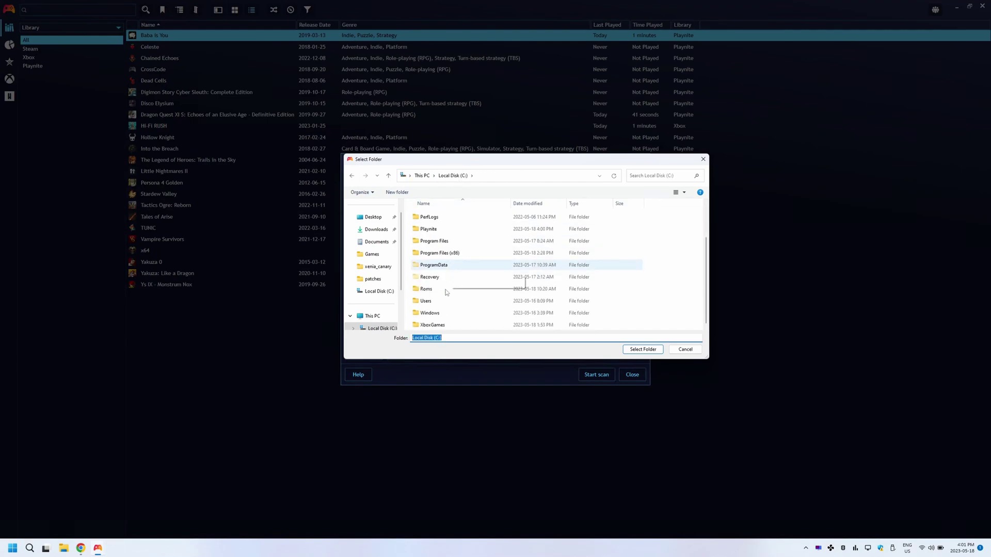
double_click(435, 290)
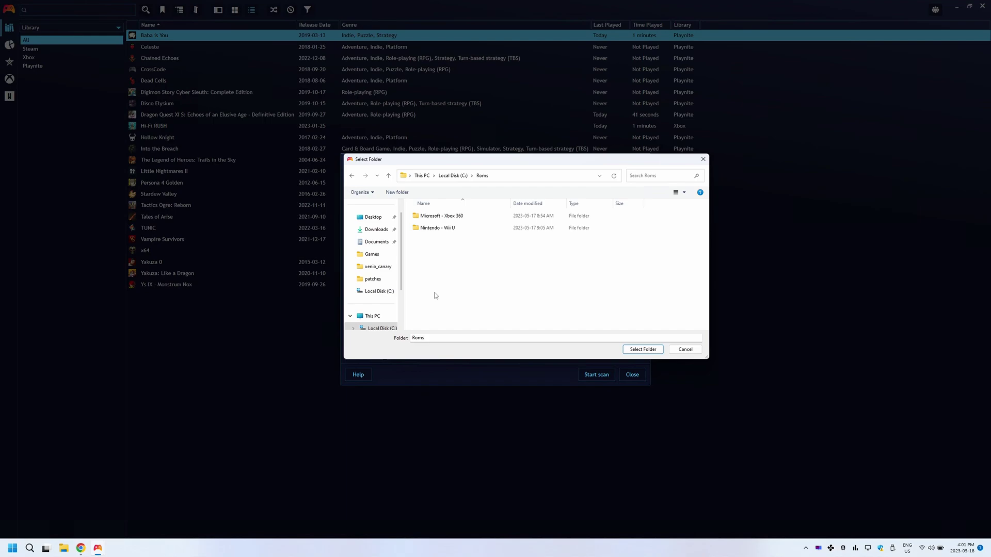
left_click(448, 216)
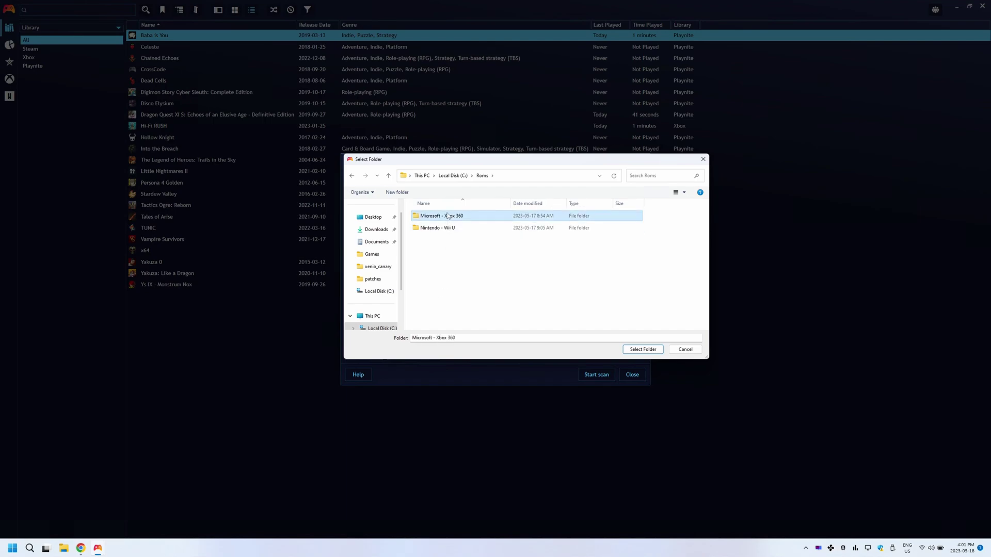
double_click(448, 217)
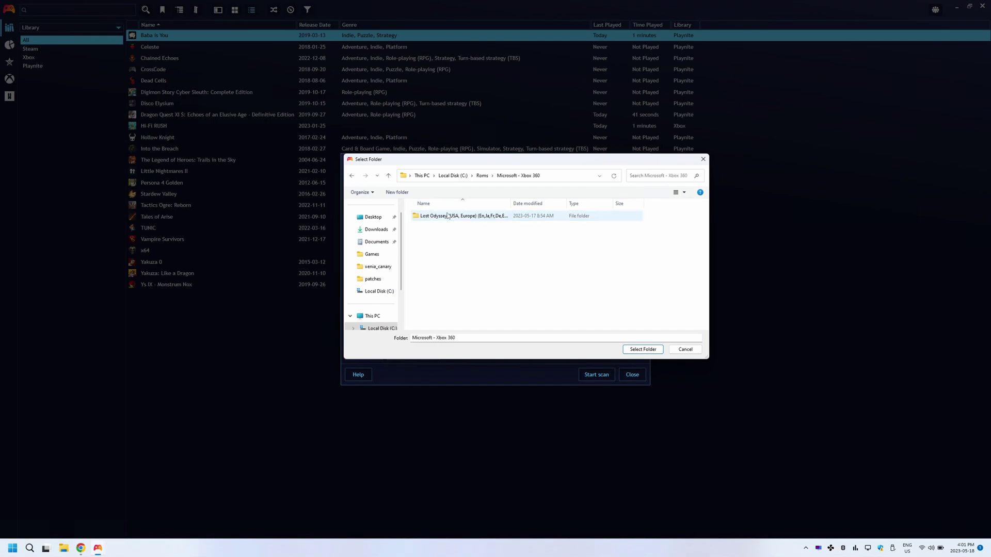
left_click(644, 350)
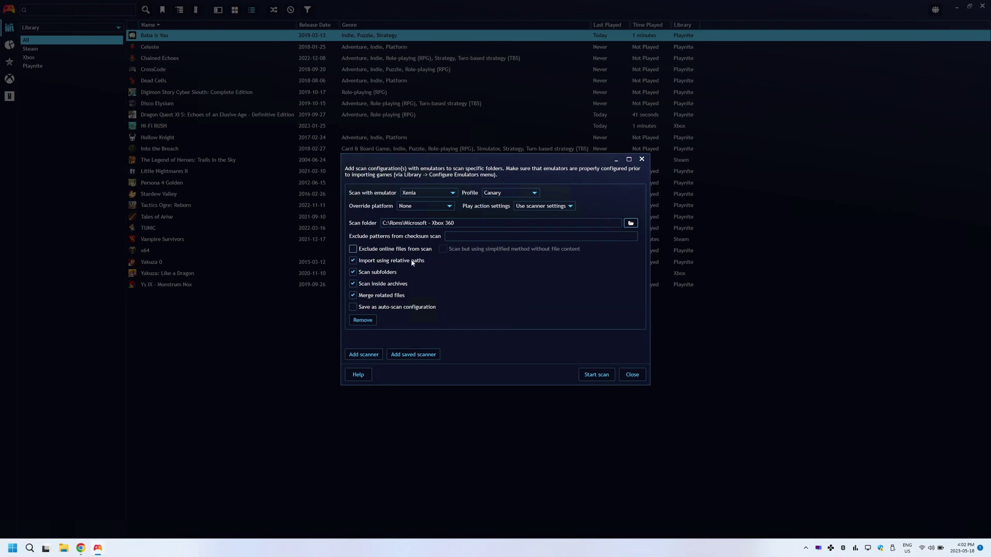
Step: Save the scanner as an auto-scan configuration named for Xbox 360, and import Lost Odyssey from its scan
left_click(398, 308)
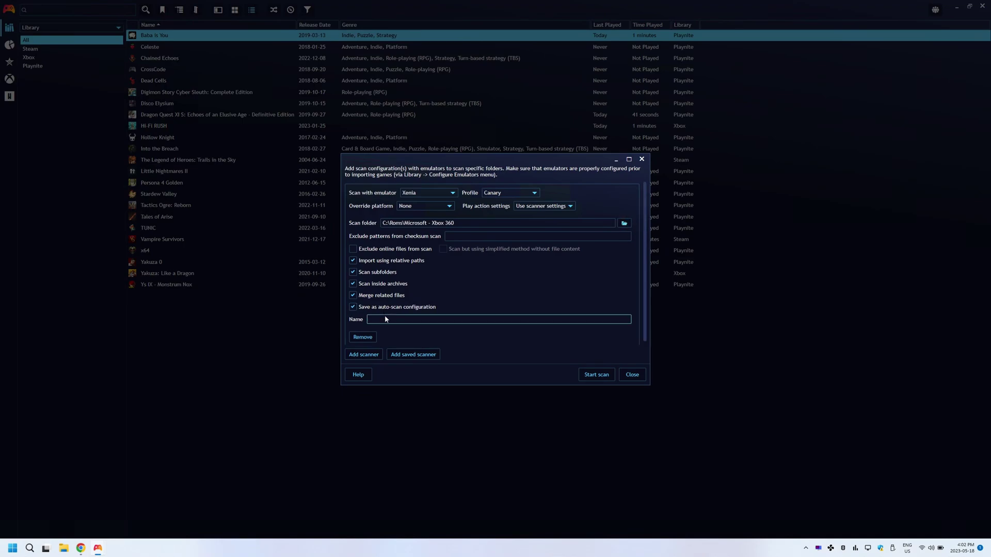
left_click(385, 318)
type("xboix ")
type("60")
left_click(595, 375)
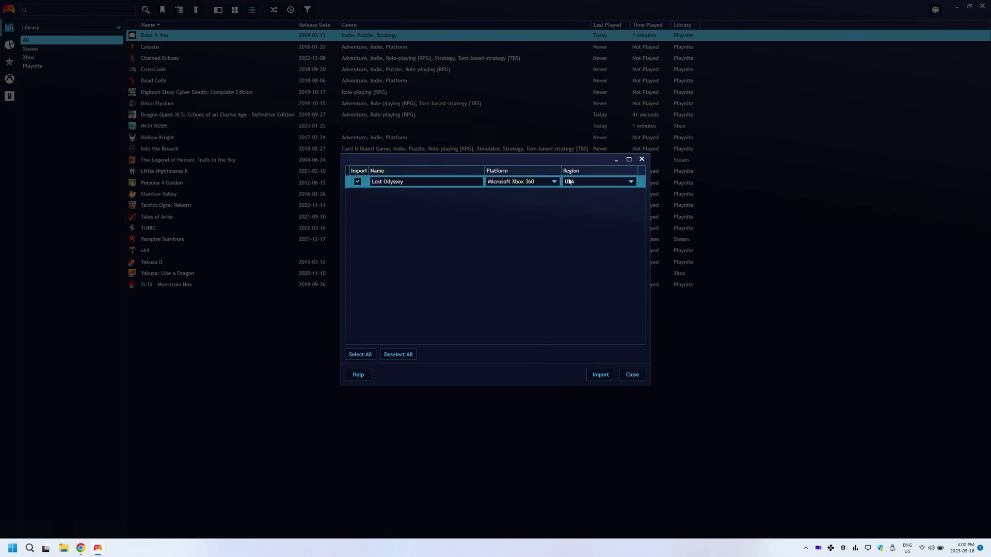
left_click(601, 375)
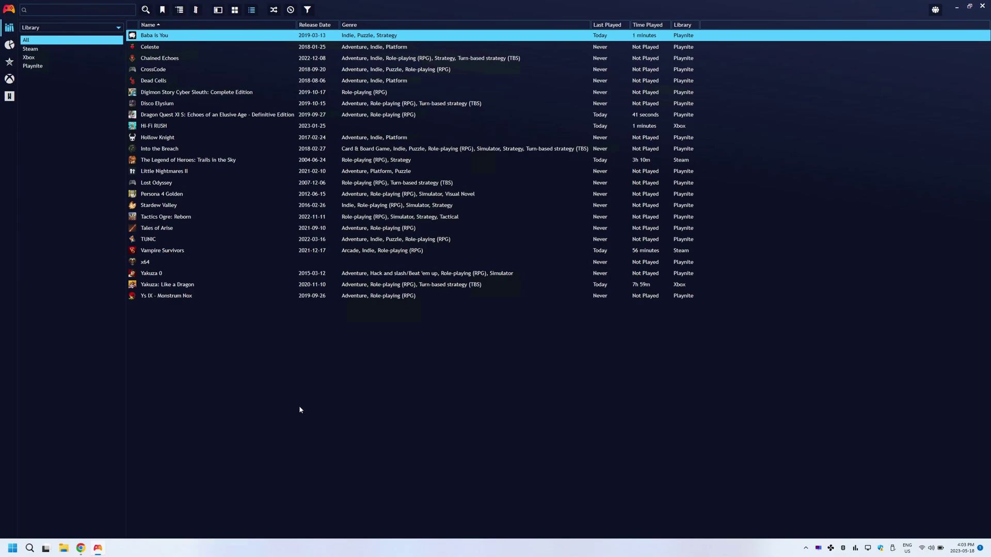
Step: Check the game library filtered by Xbox and by Steam, and return to showing all games
left_click(48, 59)
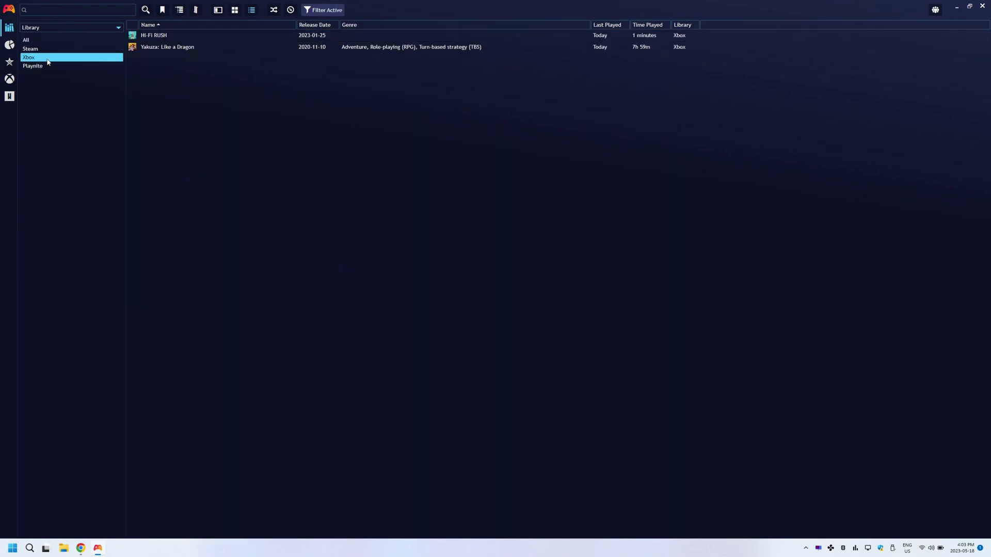
left_click(46, 49)
left_click(44, 42)
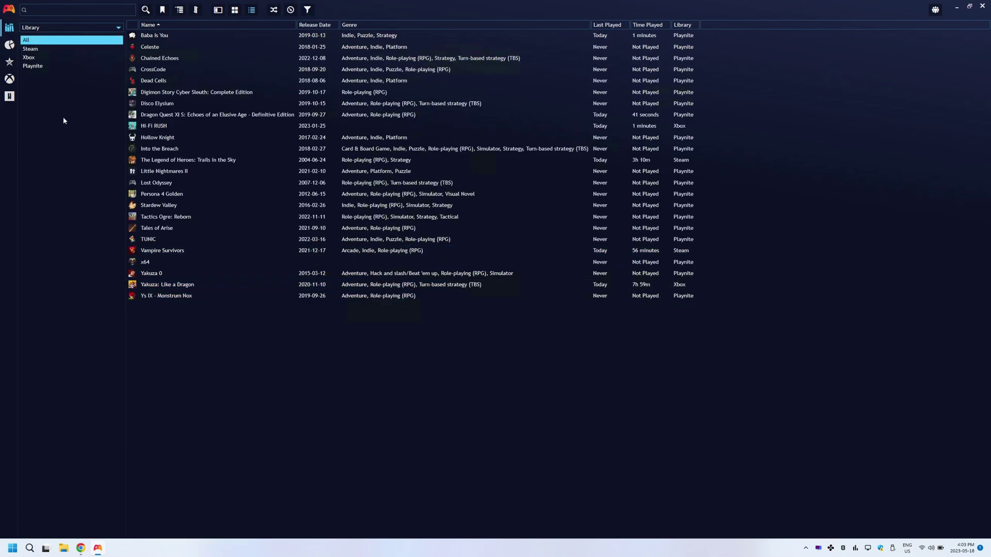
Step: Filter the game library by platform to Microsoft Xbox 360
key("l")
key("o")
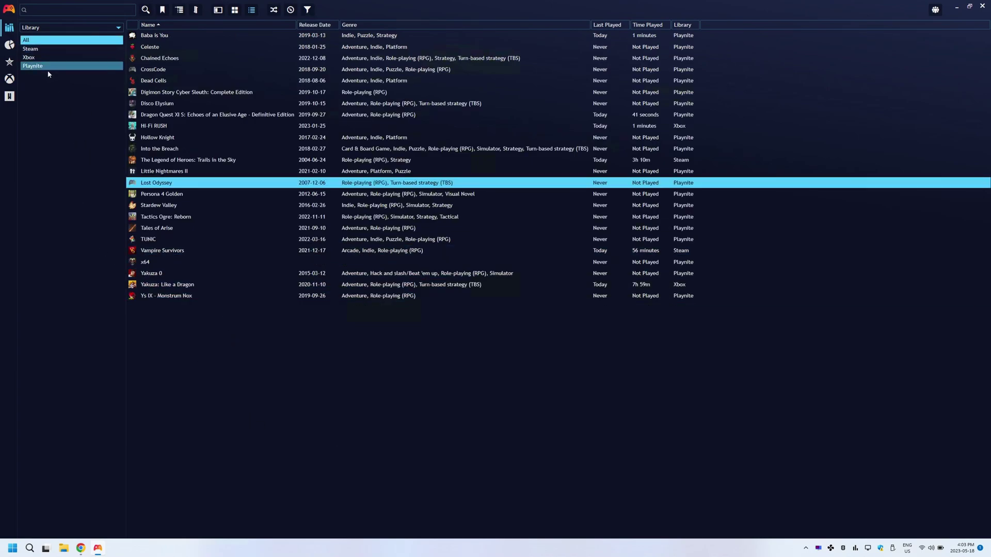
left_click(307, 10)
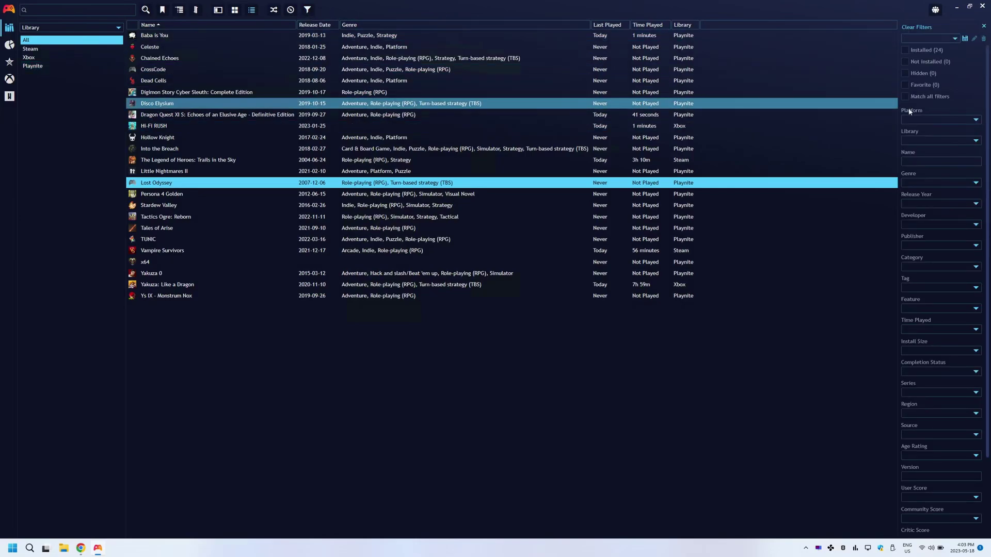
left_click(976, 121)
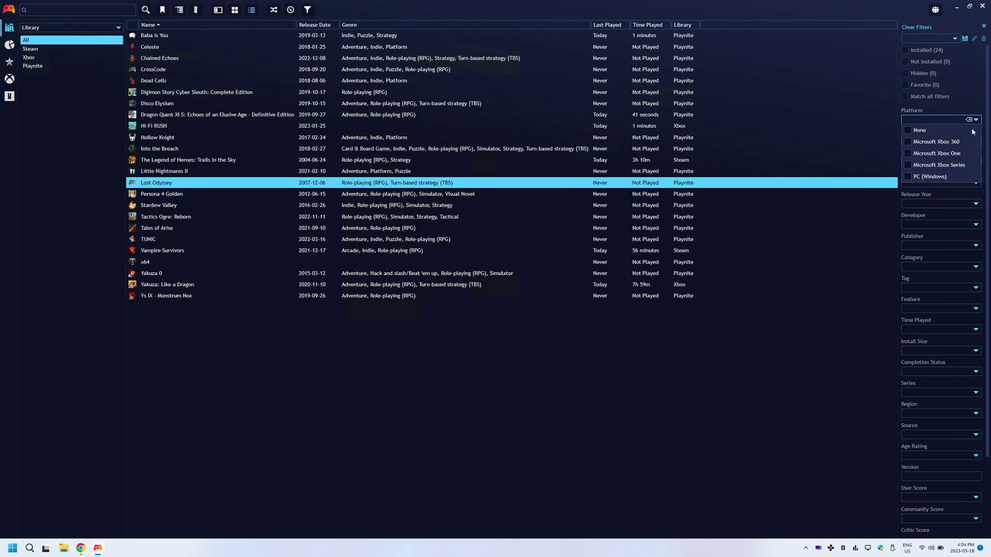
left_click(912, 143)
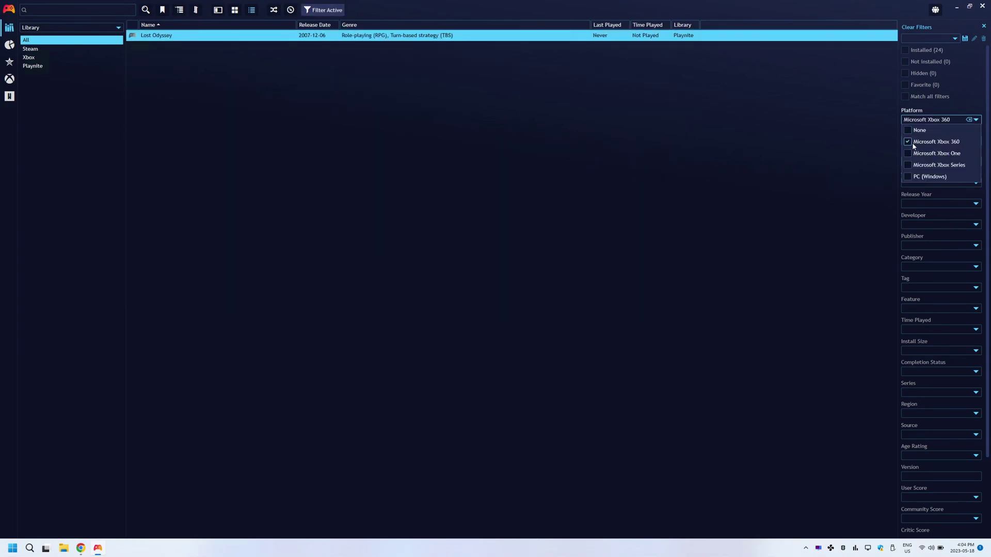
left_click(773, 149)
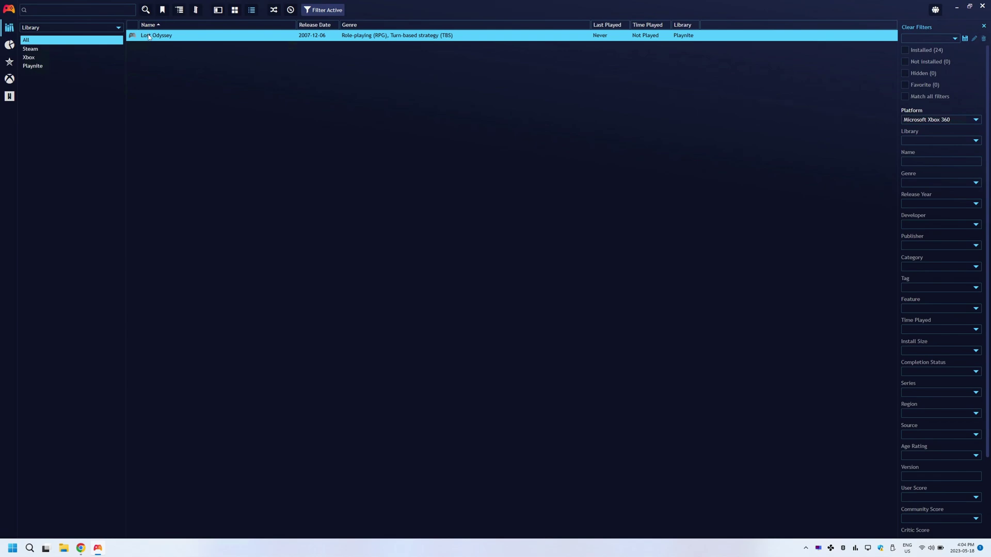
Step: Save the filter as a preset named Xbox 360 with quick filter display in Fullscreen mode enabled, and clear the active filter
left_click(964, 38)
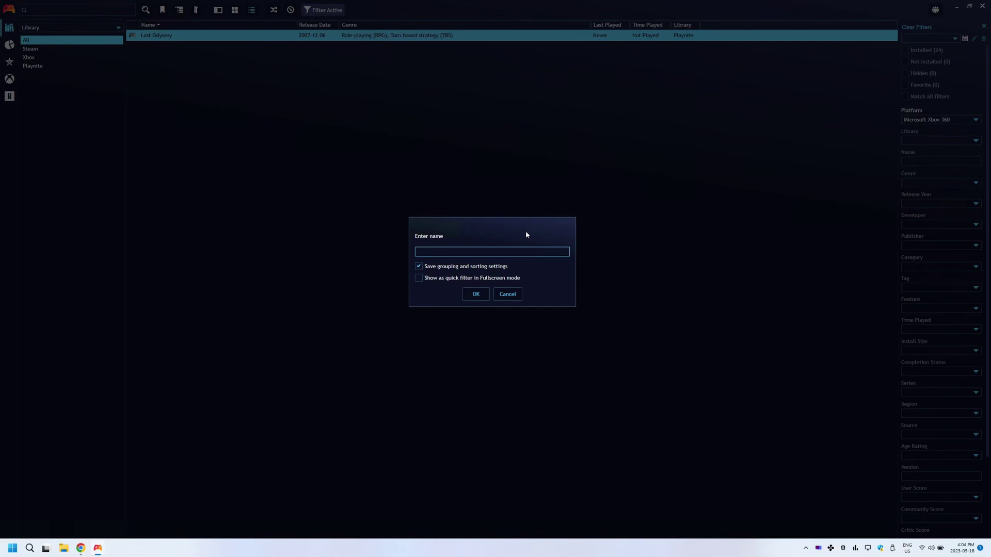
type("Xbox 34")
type("0")
left_click(420, 280)
left_click(476, 294)
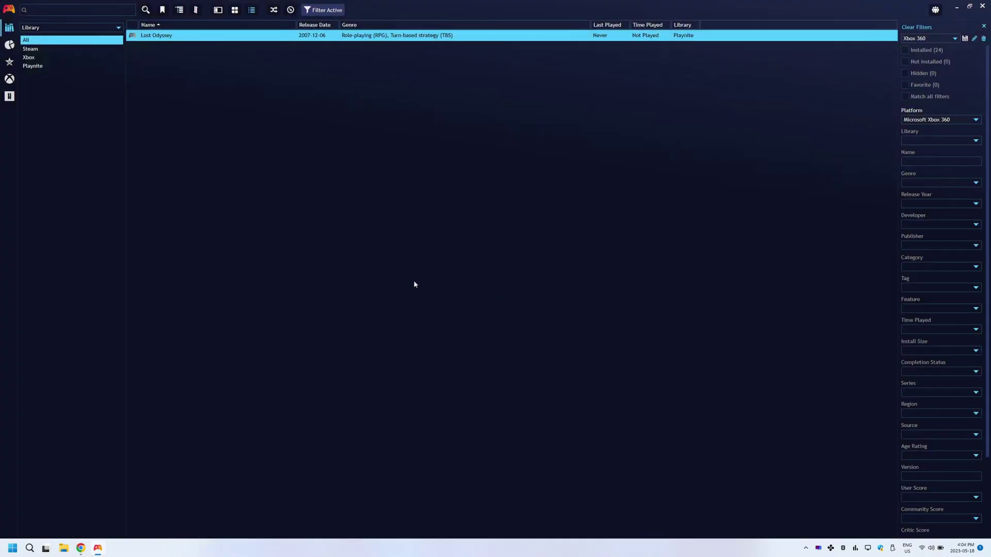
key("Escape")
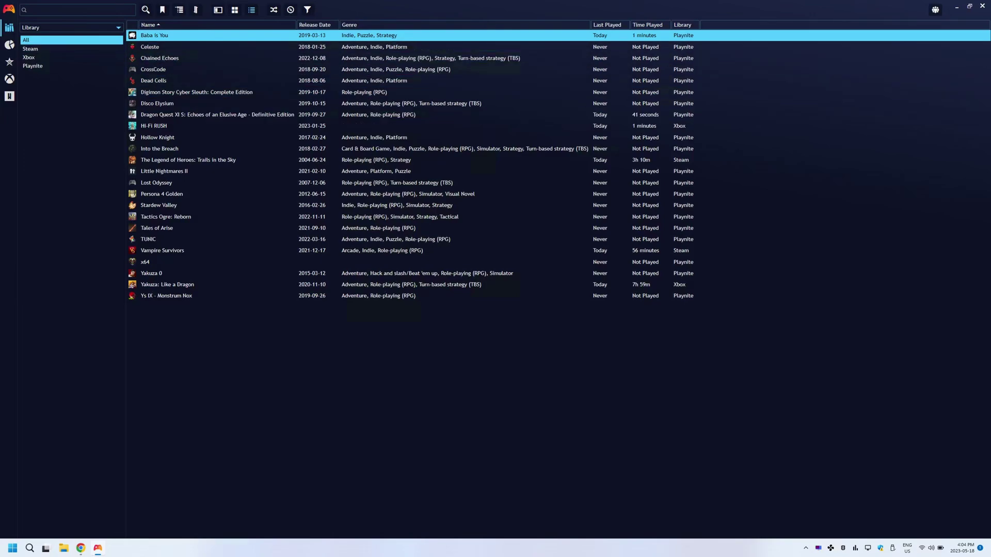
Step: Switch to Fullscreen mode and display the games under the Xbox 360 quick filter
left_click(10, 11)
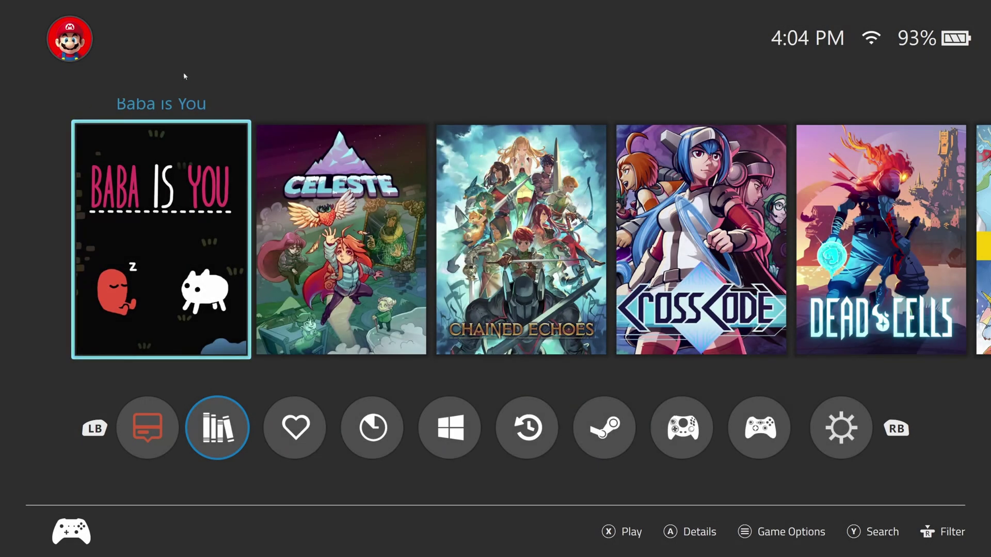
left_click(202, 438)
key("Right")
key("Right")
key("Right")
key("Right")
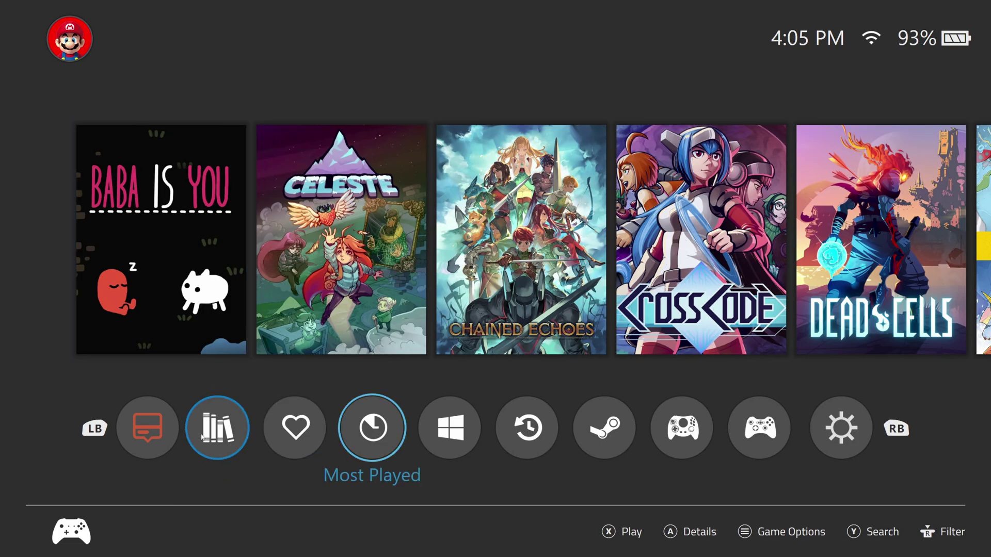
key("Right")
key("Right")
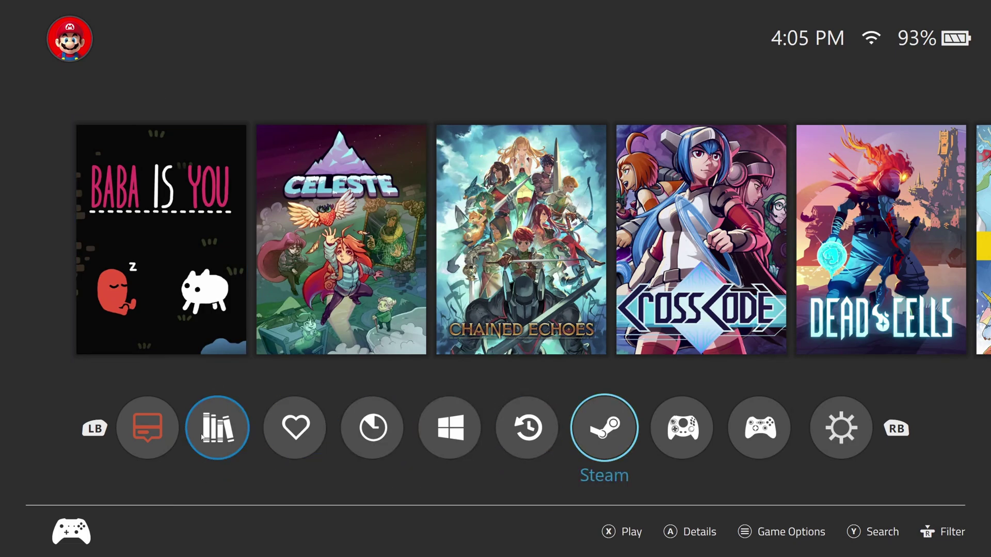
key("Right")
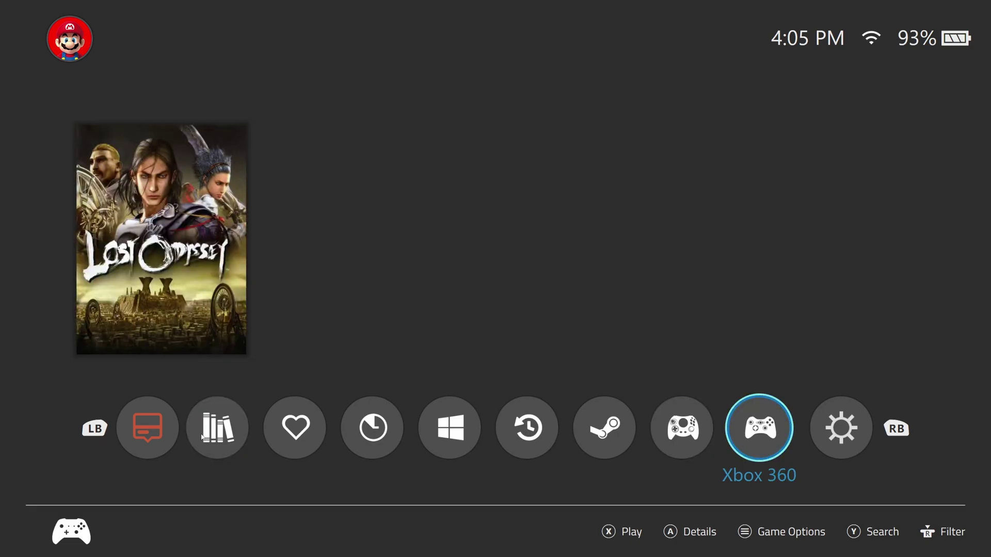
Step: Highlight Lost Odyssey in the Xbox 360 filter, and return to the filter showing all games
key("Up")
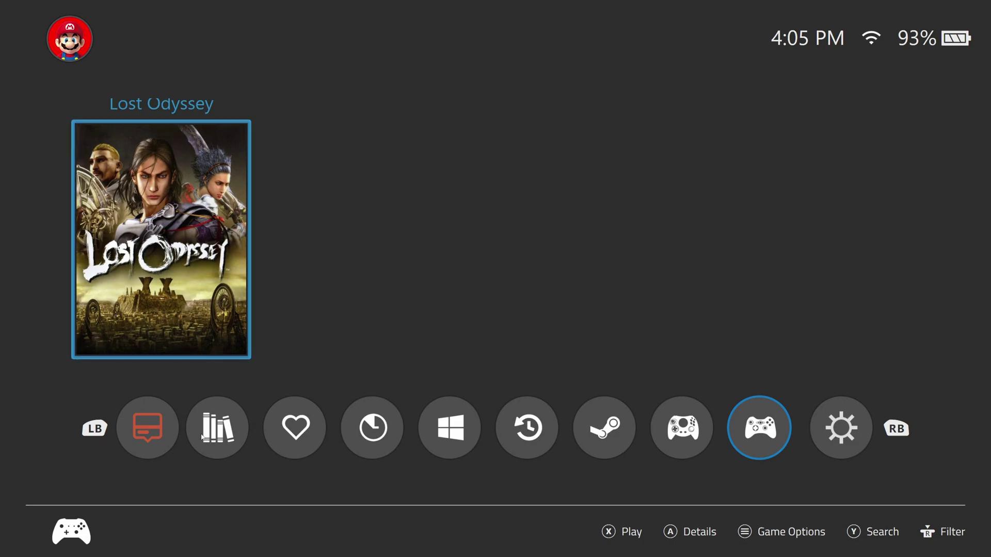
key("Down")
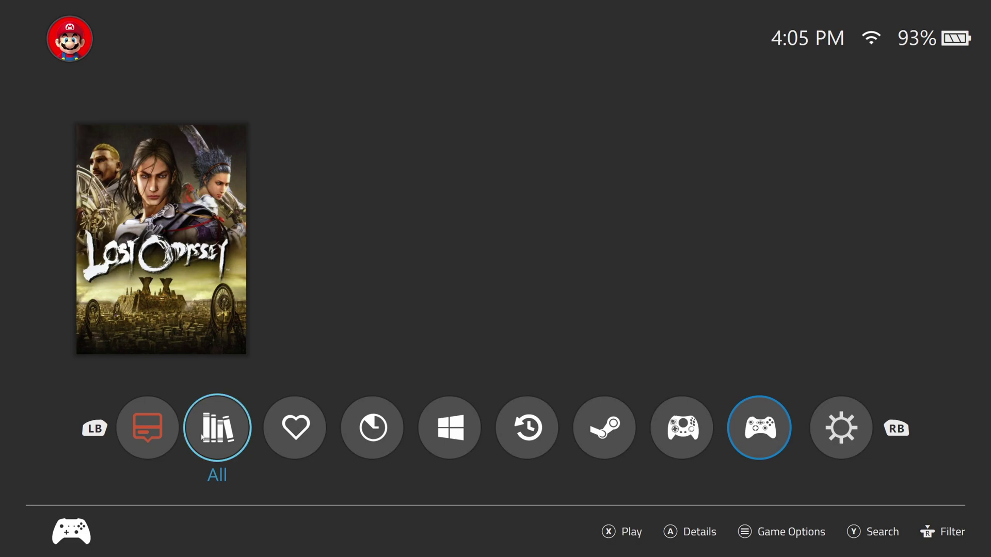
key("Return")
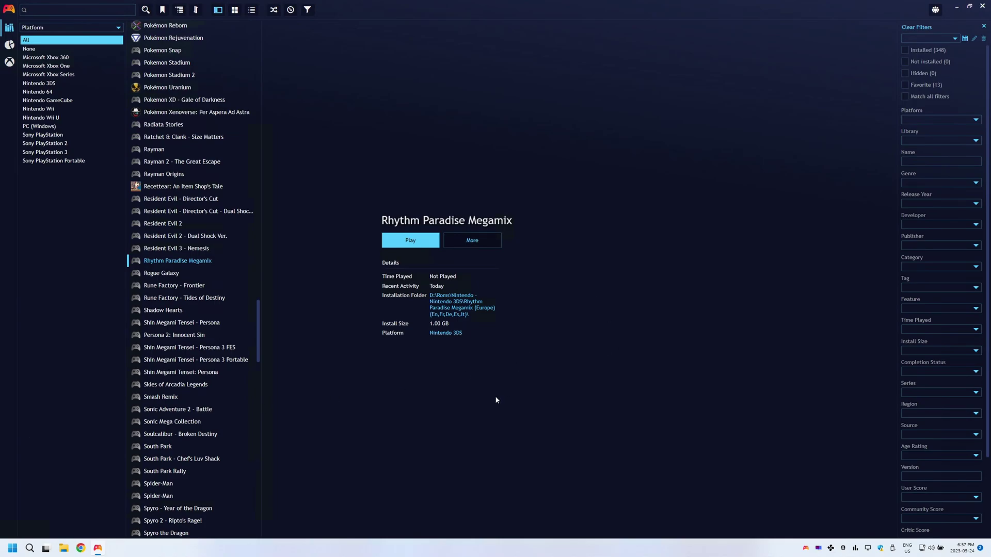
Step: Compare the desktop library details of Resident Evil 3 - Nemesis and Resident Evil 2 - Dual Shock Ver. with Rhythm Paradise Megamix
left_click(196, 253)
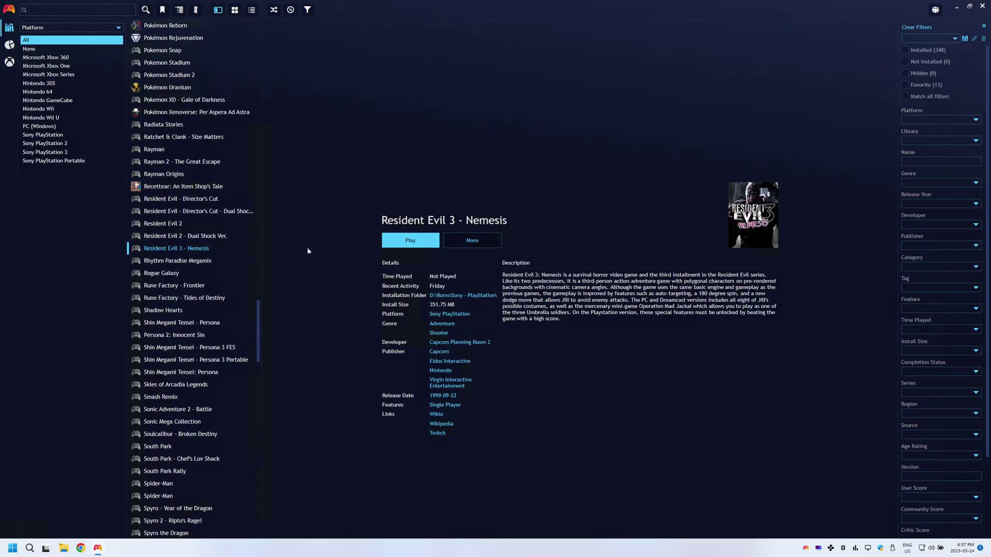
left_click(204, 240)
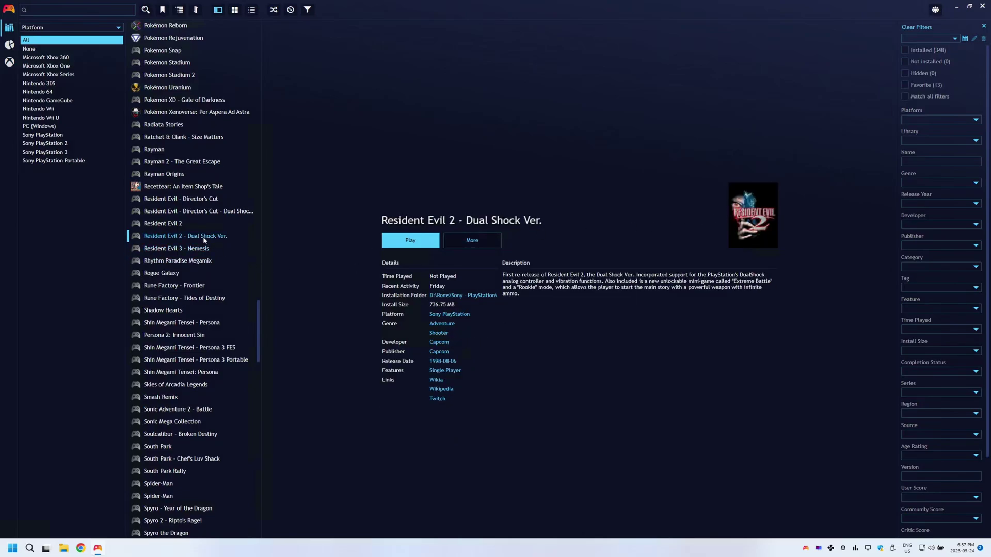
left_click(201, 251)
left_click(195, 261)
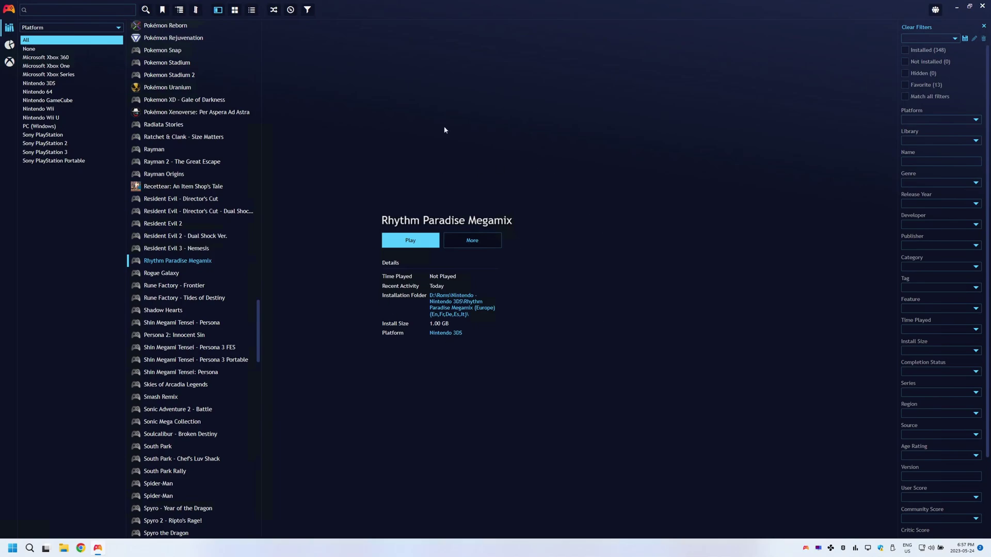
Step: Show the library as a cover grid and select Rhythm Paradise Megamix
left_click(235, 11)
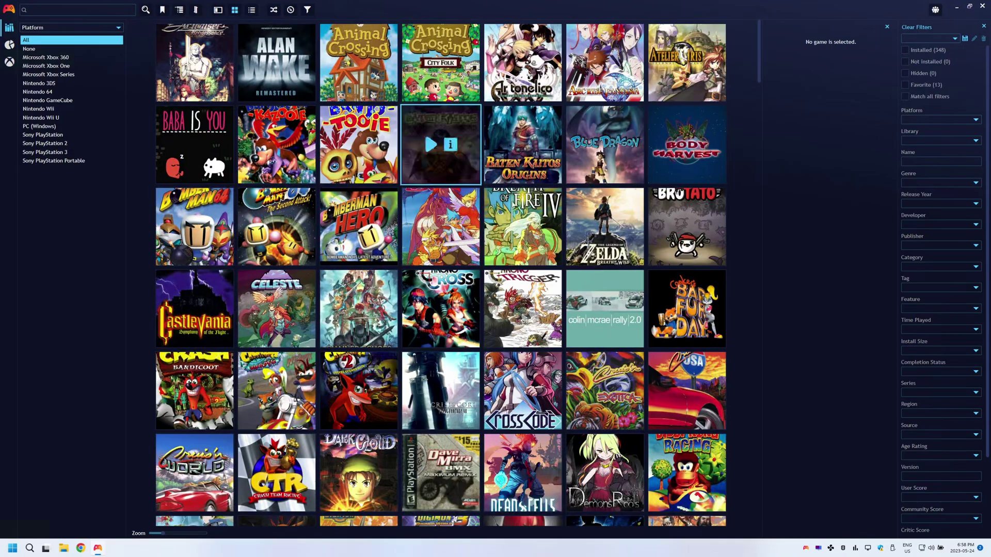
scroll(562, 240, "down", 5)
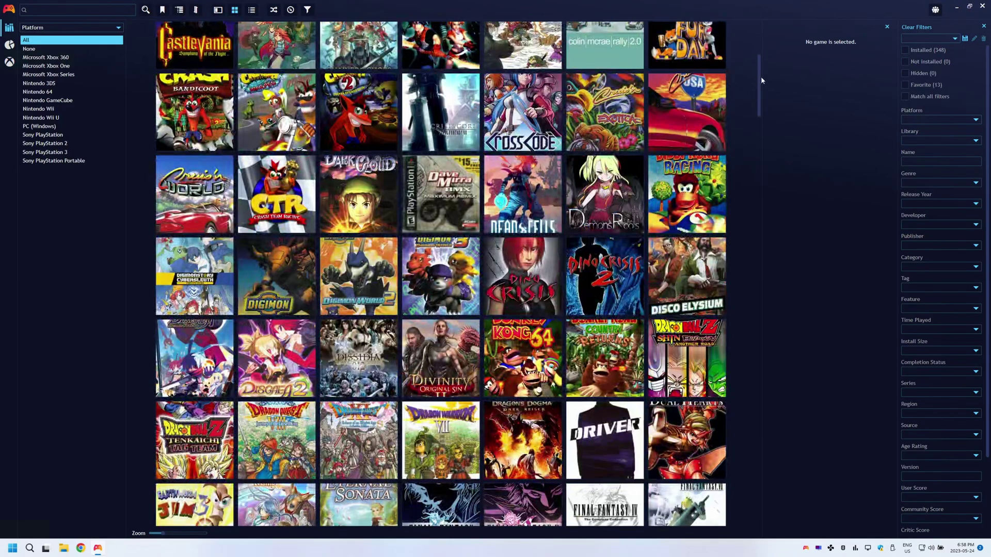
left_click_drag(761, 94, 747, 333)
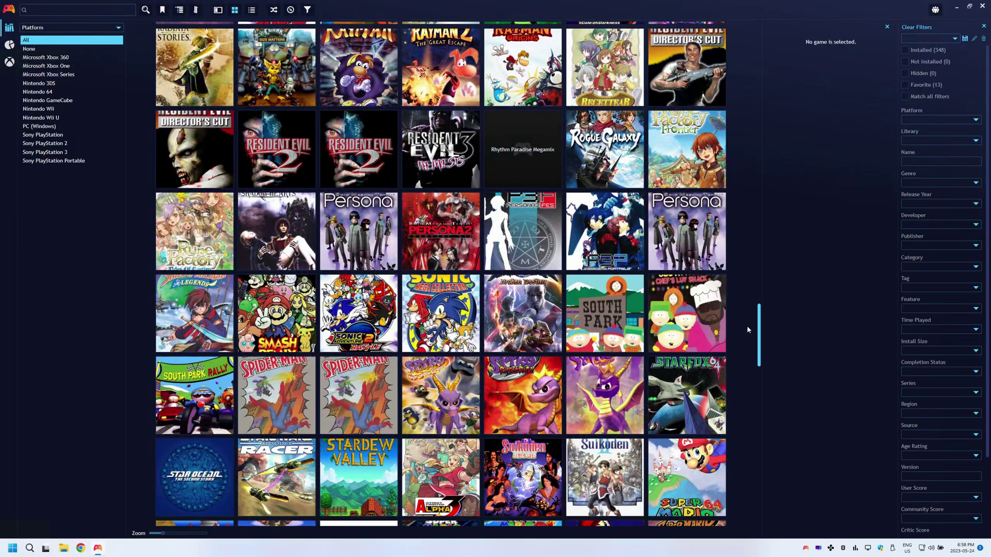
left_click(528, 164)
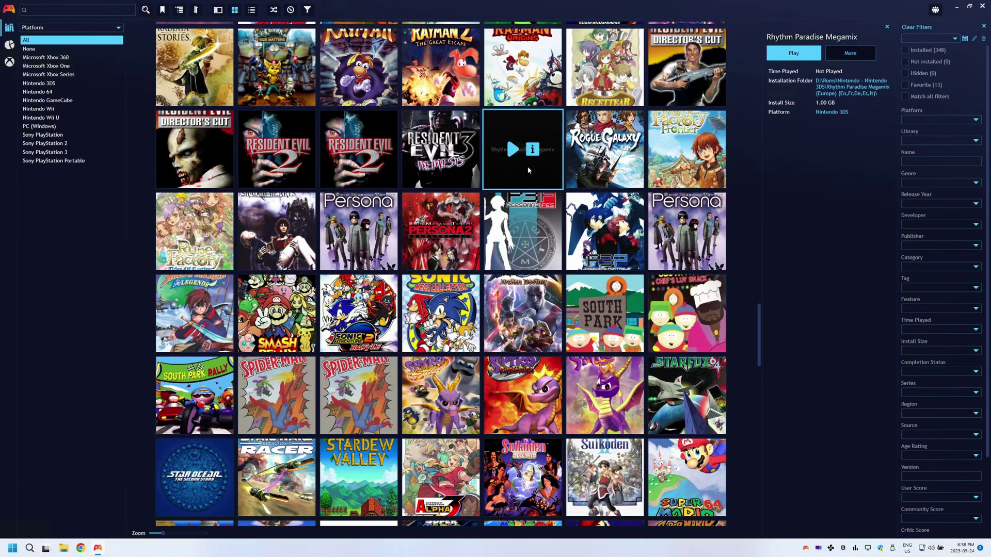
Step: Edit Rhythm Paradise Megamix and download its metadata using the match Rhythm Heaven Megamix (2015)
right_click(528, 170)
left_click(544, 235)
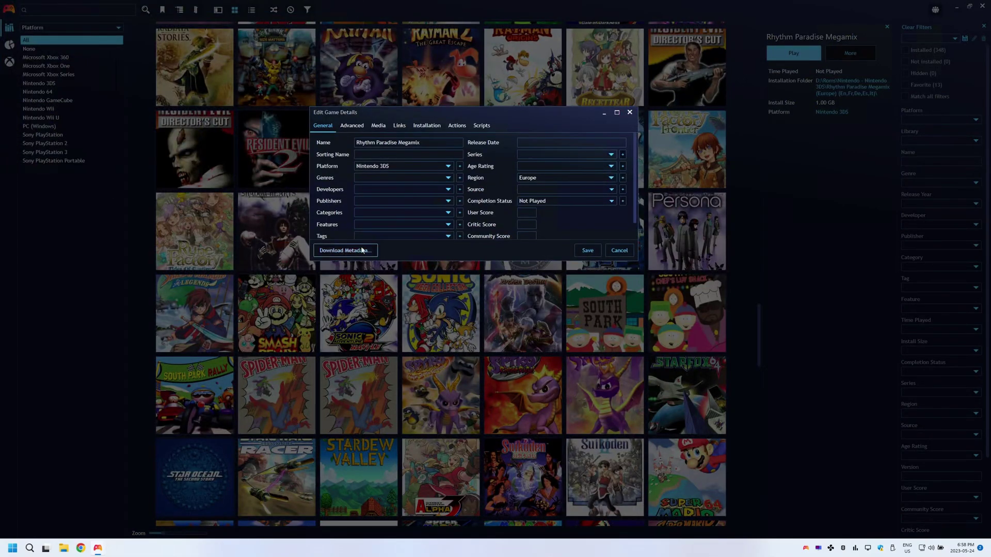
left_click(358, 251)
left_click(345, 237)
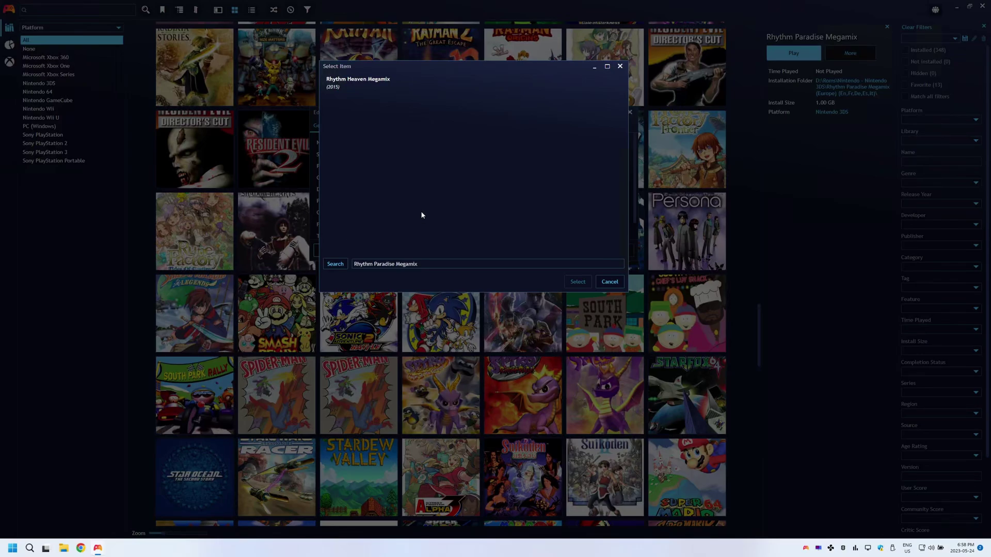
left_click(351, 87)
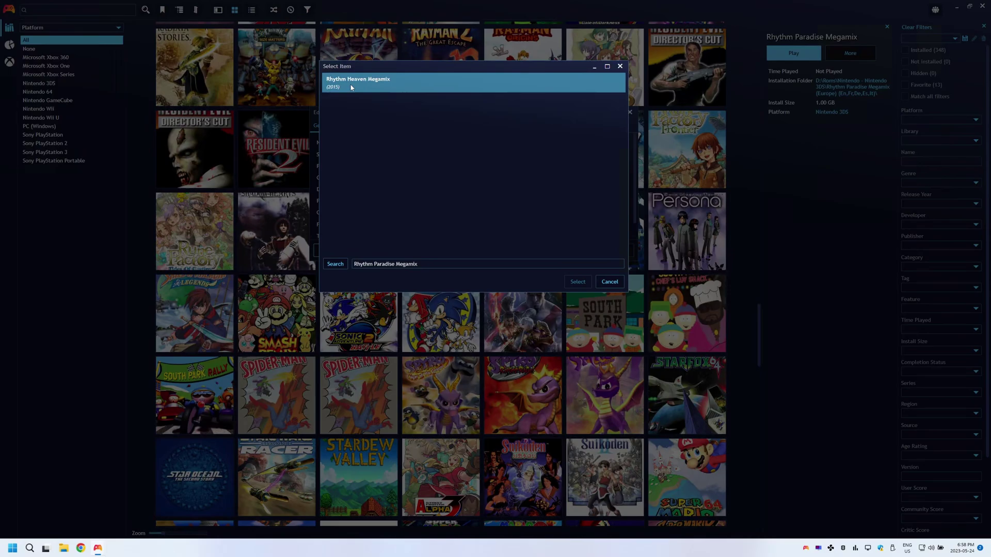
left_click(354, 87)
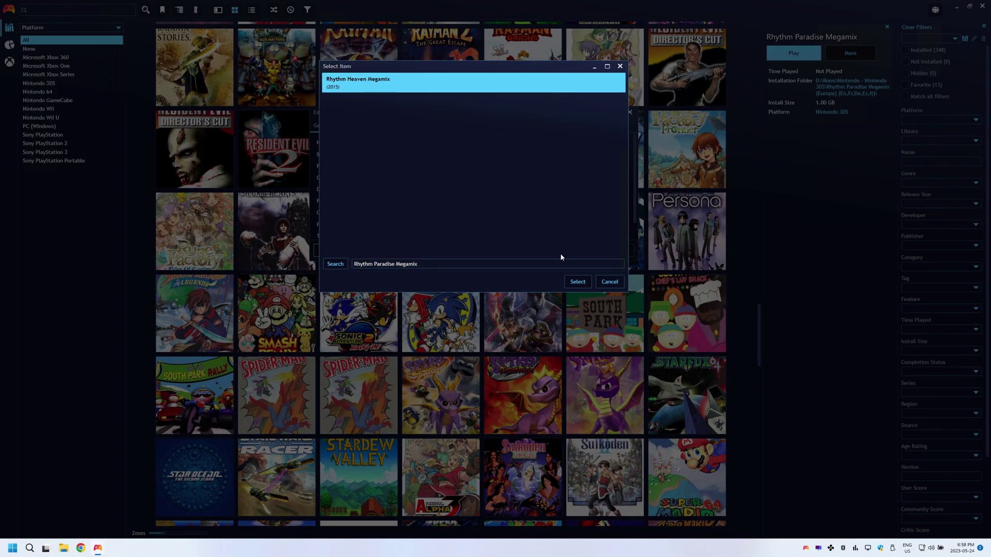
left_click(578, 282)
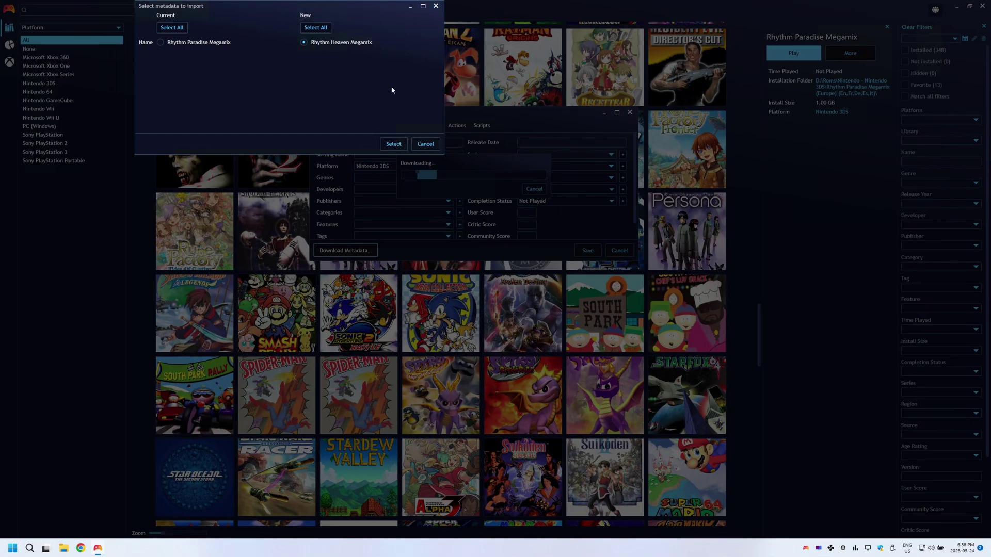
Step: Import the new name Rhythm Heaven Megamix with the downloaded metadata, and save the game details
left_click_drag(354, 16, 439, 89)
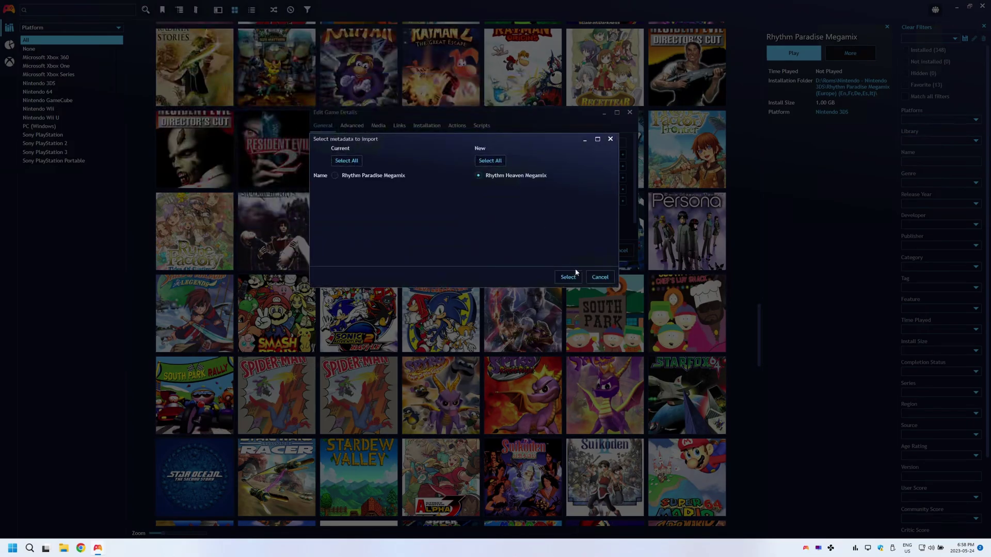
left_click(572, 271)
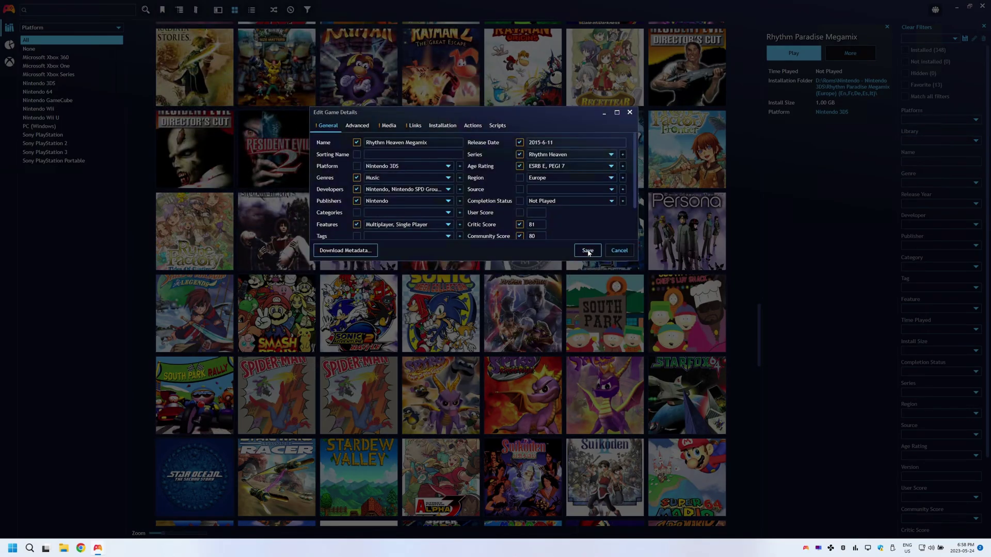
left_click(588, 251)
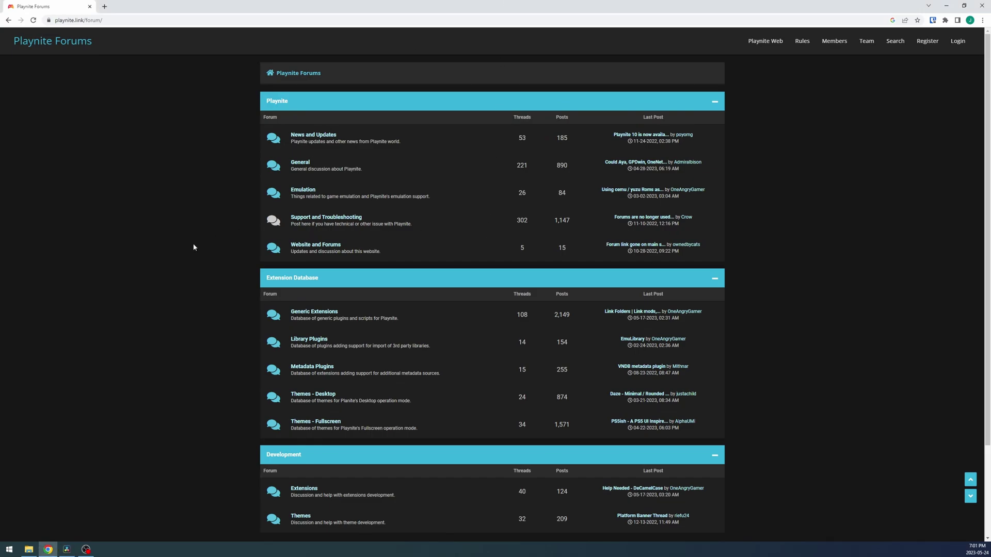
Step: In the browser, look through the Playnite Forums fullscreen themes, viewing the PS5ish thread and opening the Playnite Deck thread
scroll(197, 237, "down", 1)
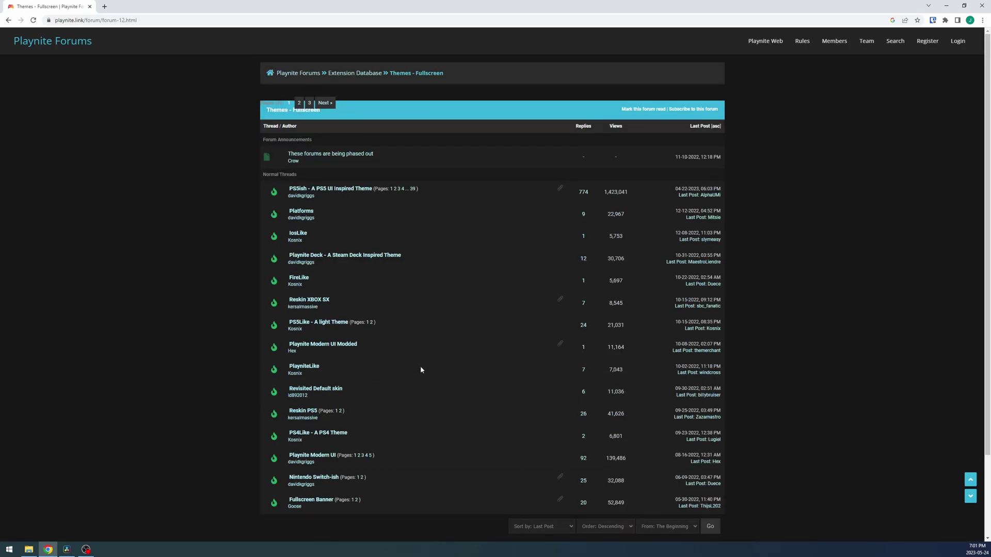
left_click(349, 189)
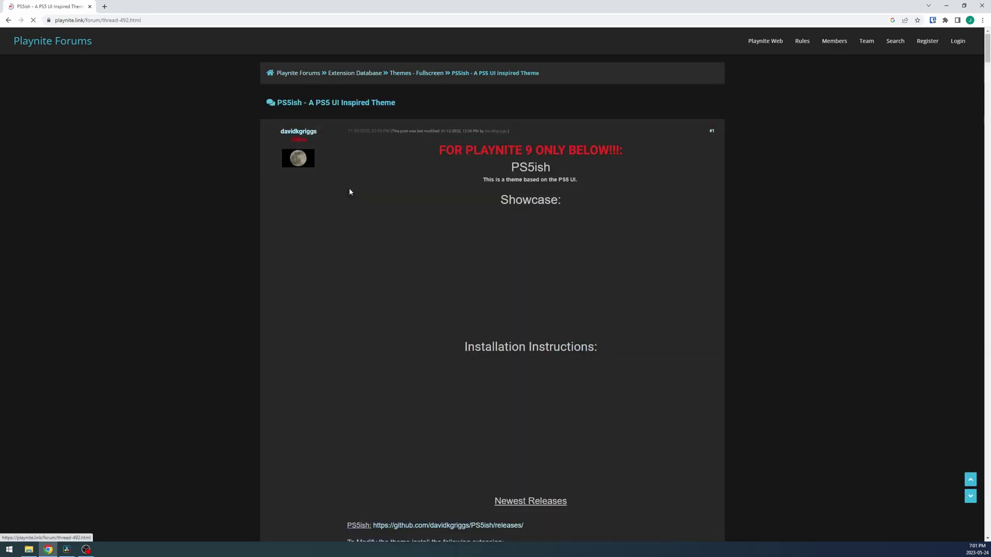
scroll(367, 283, "down", 8)
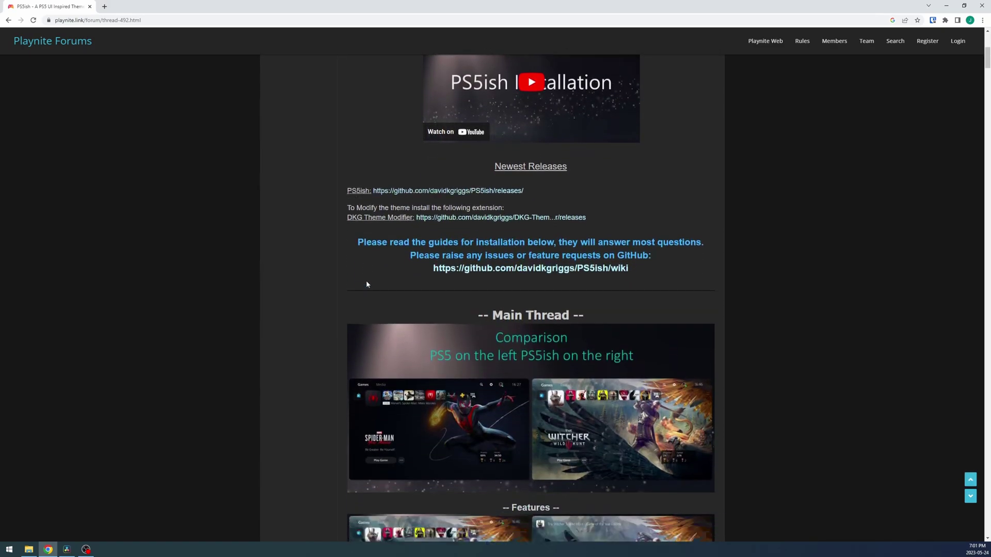
scroll(338, 284, "down", 4)
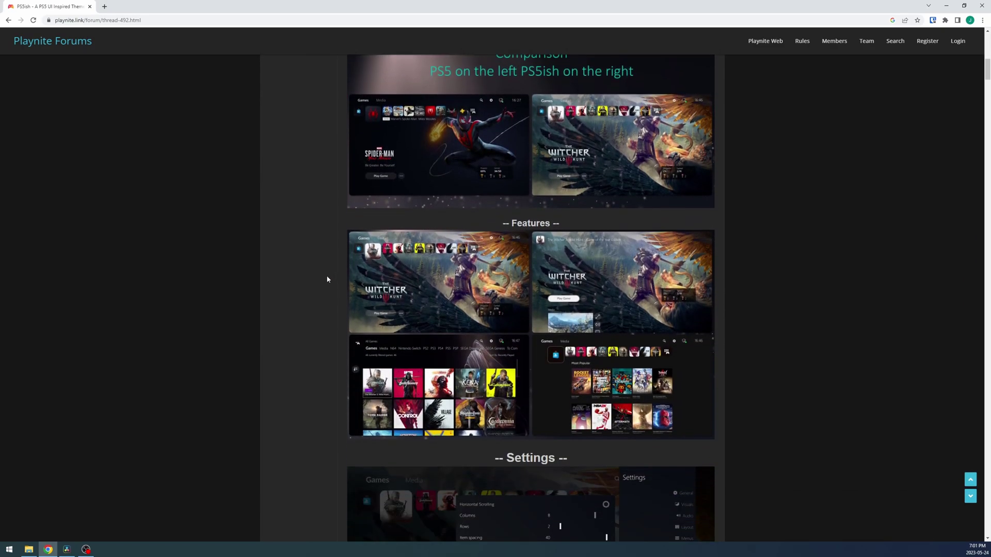
key("alt+Left")
left_click(347, 256)
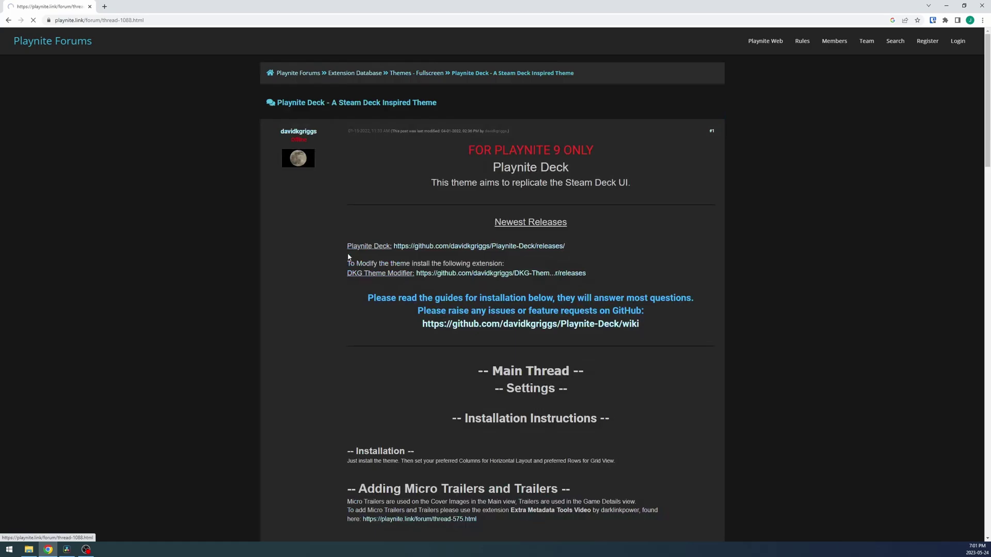
Step: Look through the Playnite Deck thread's main post and its theme screenshots
scroll(343, 254, "down", 5)
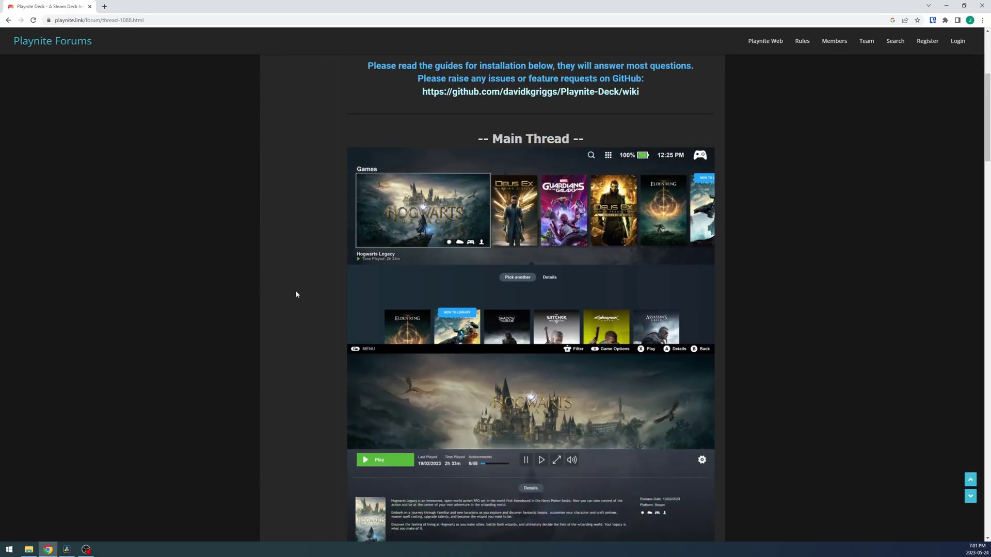
scroll(296, 294, "down", 2)
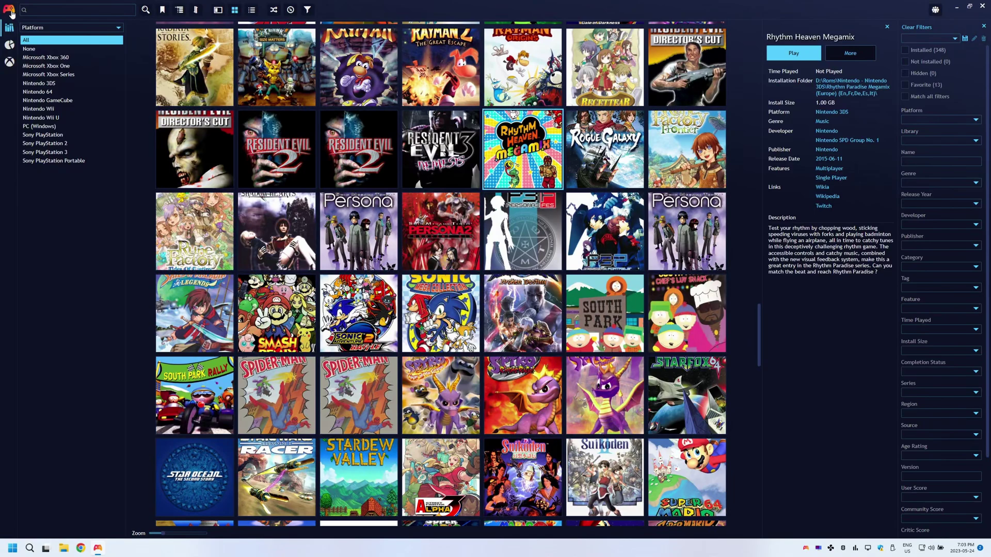
Step: Switch to Playnite, open the add-ons manager, and review the available fullscreen themes and the installed generic extensions
left_click(11, 13)
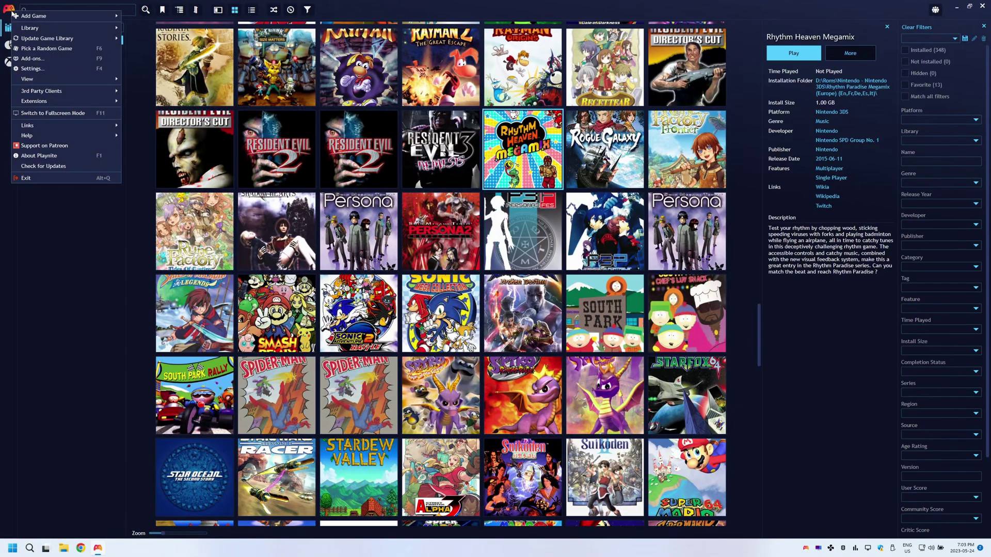
left_click(37, 61)
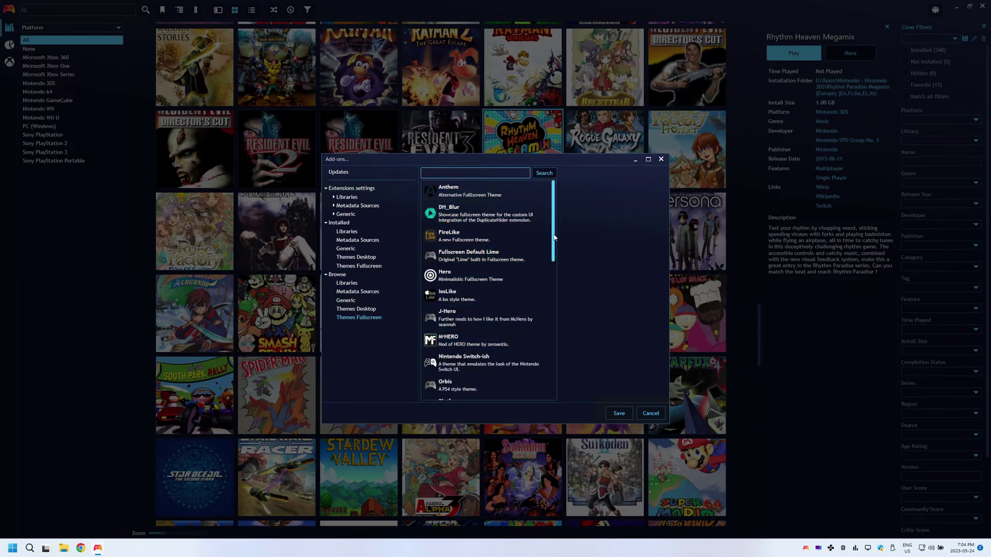
left_click_drag(553, 235, 545, 199)
left_click(346, 248)
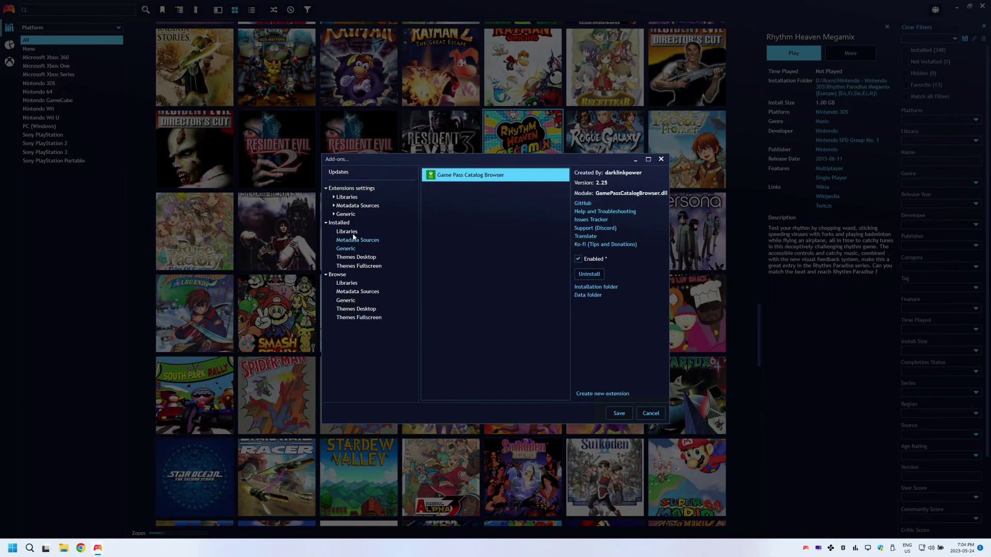
Step: Browse the available generic extensions and view the details of HowLongToBeat and SuccessStory
left_click(346, 301)
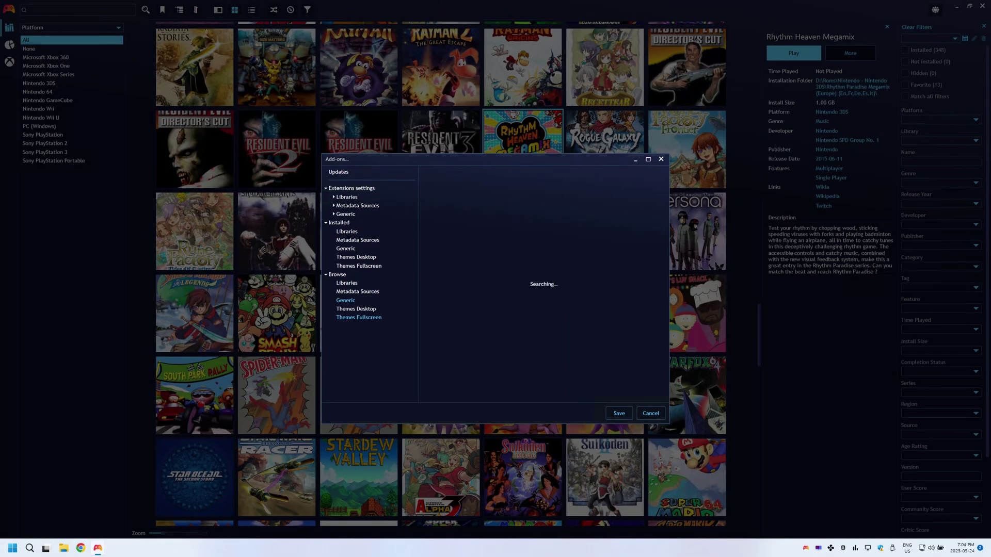
scroll(565, 249, "down", 5)
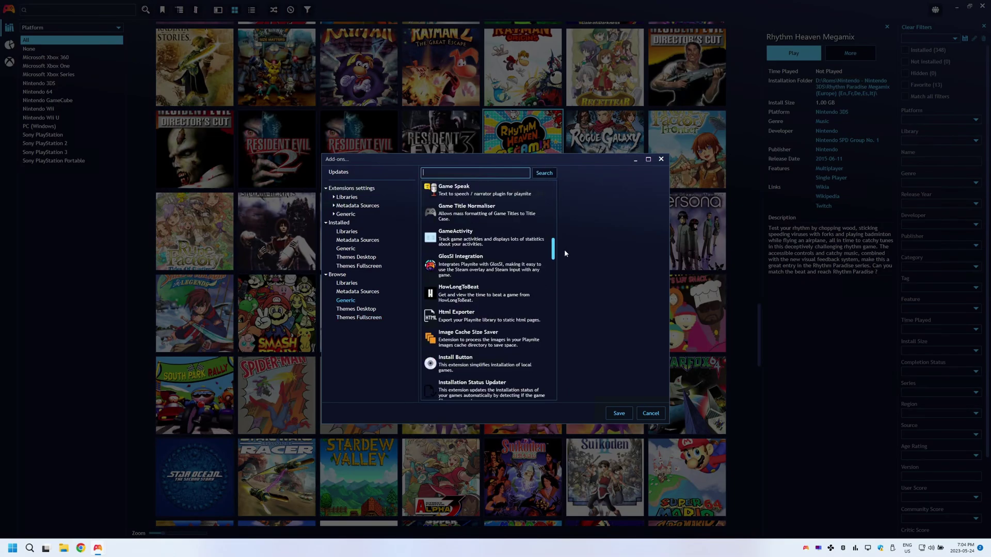
left_click(497, 285)
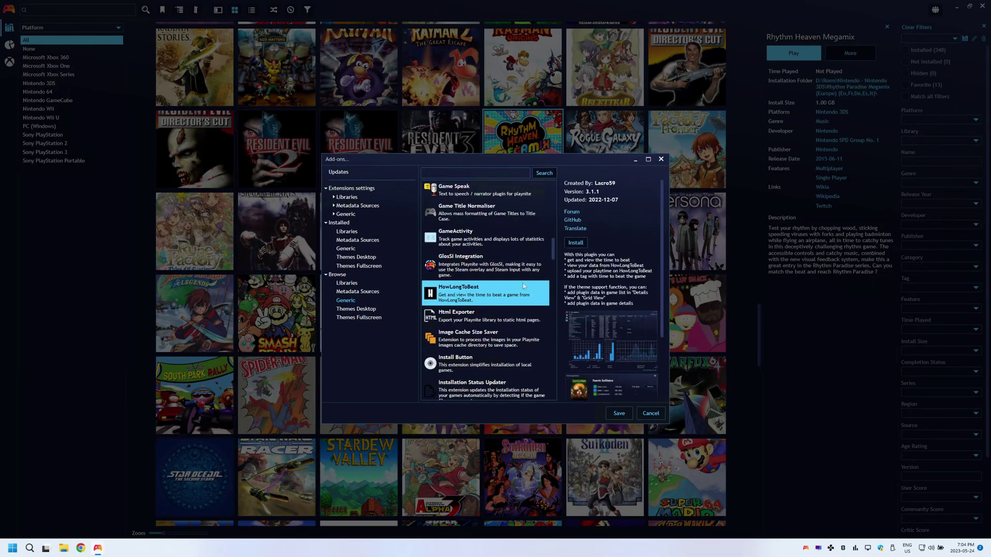
left_click_drag(555, 251, 566, 380)
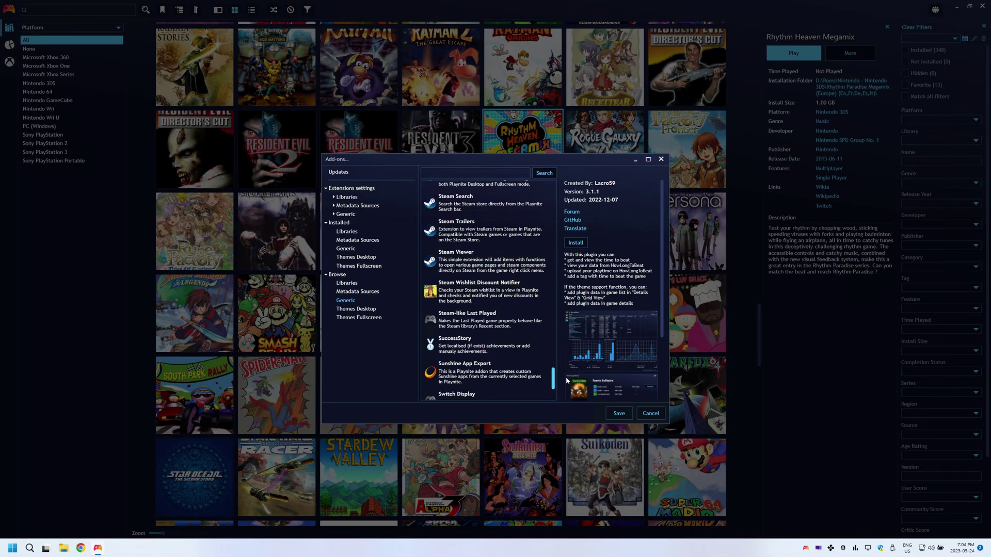
left_click(469, 352)
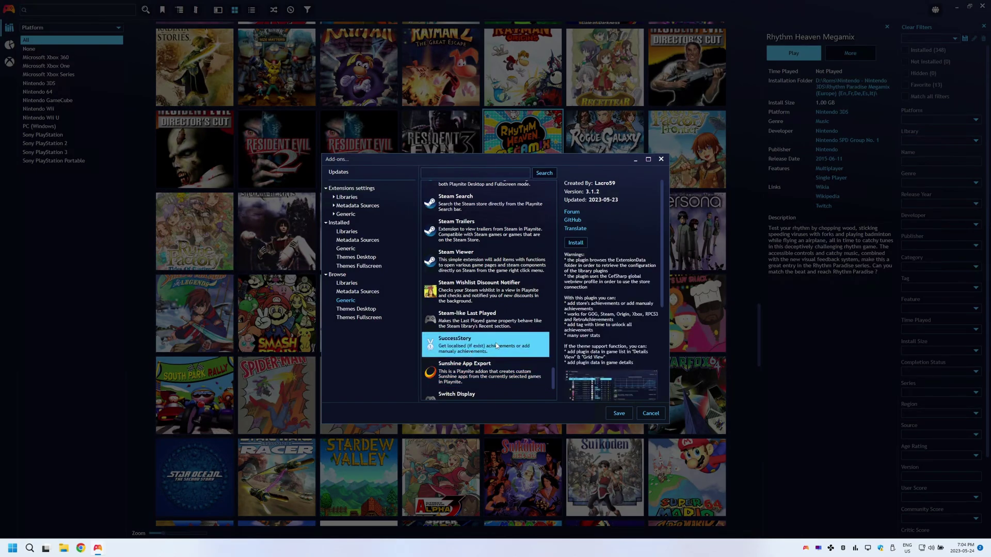